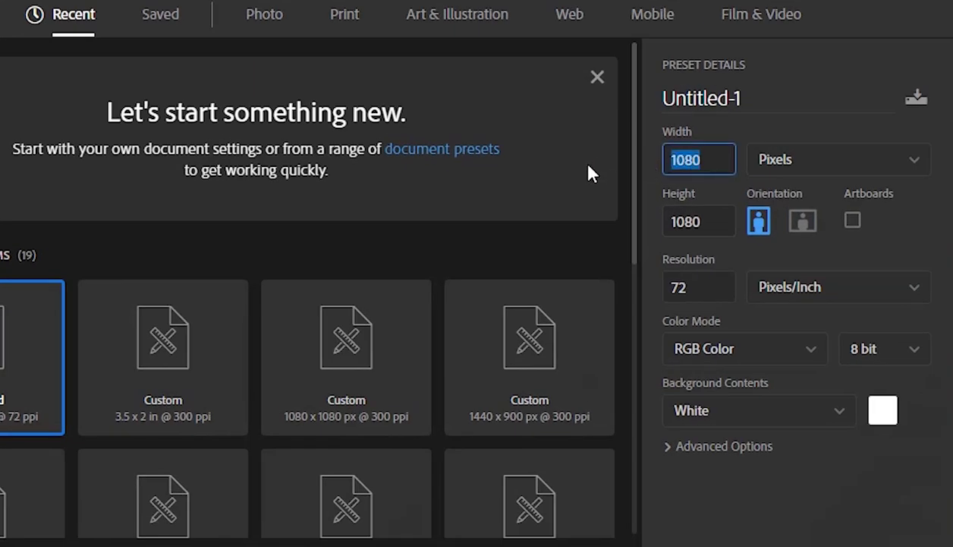
Create a document in inches, 3.5 wide, 2 high, 300 ppi, CMYK Color, named Business Card Design.
click(751, 161)
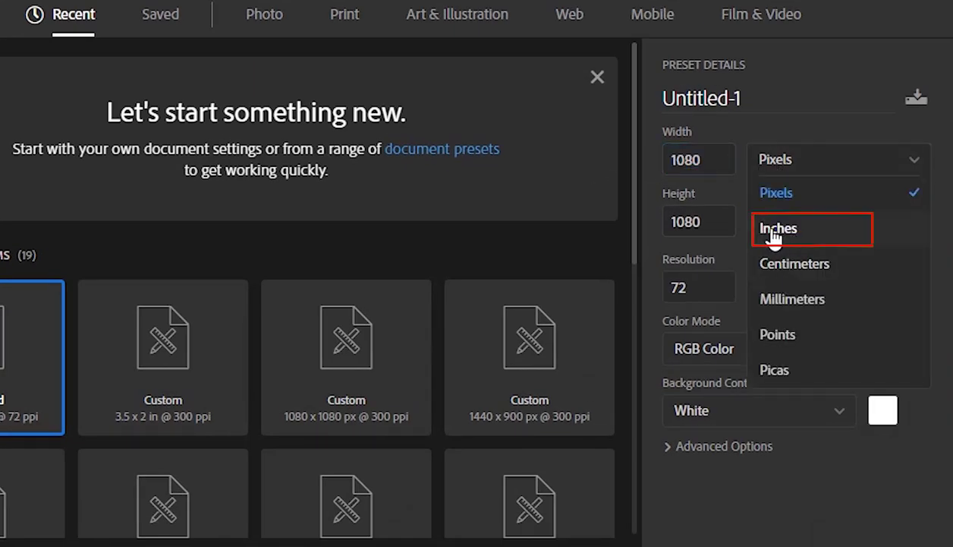
click(774, 237)
double_click(697, 154)
text(3.5)
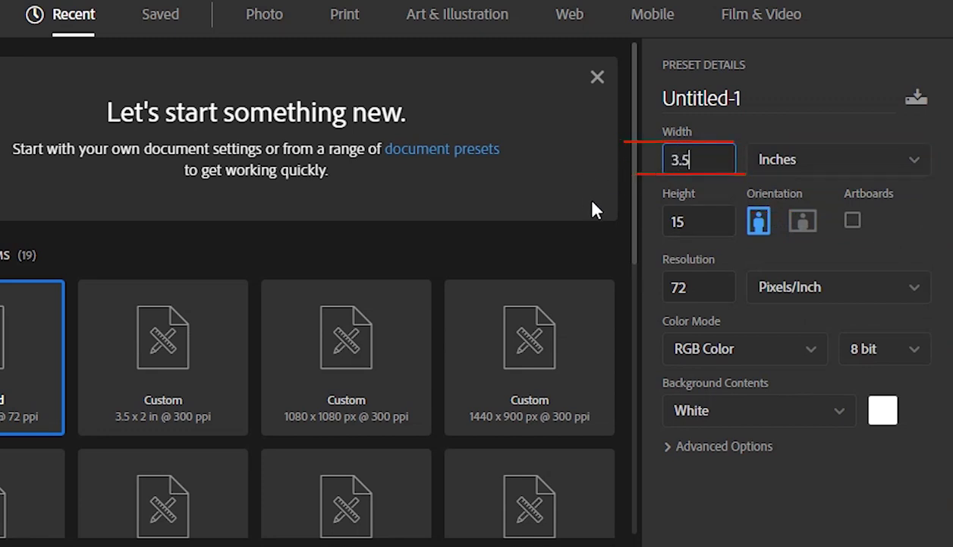
double_click(683, 219)
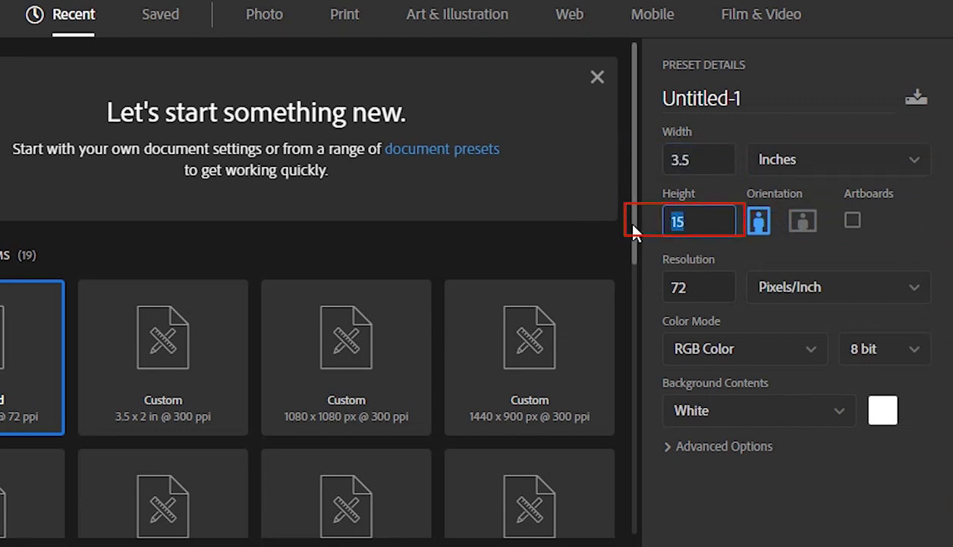
text(2)
double_click(715, 285)
text(3)
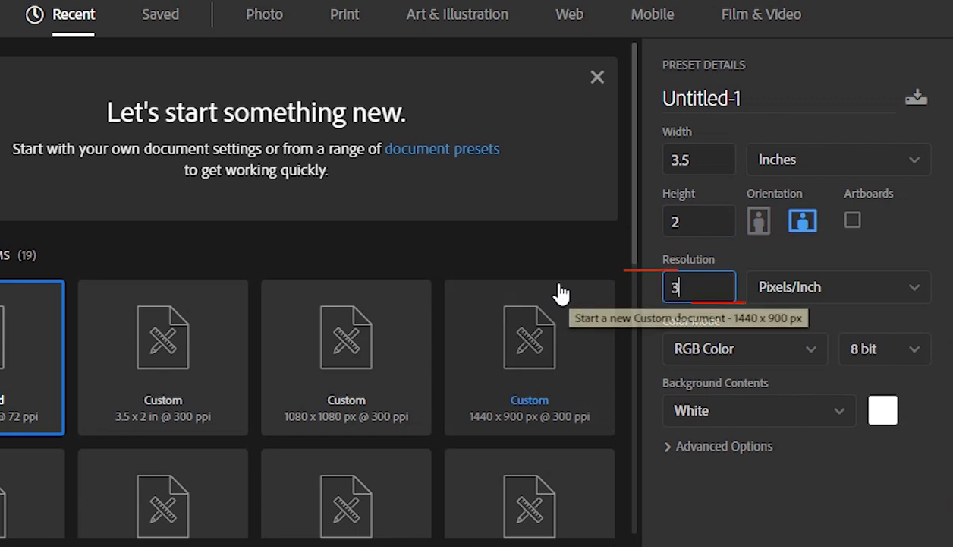
text(00)
click(750, 355)
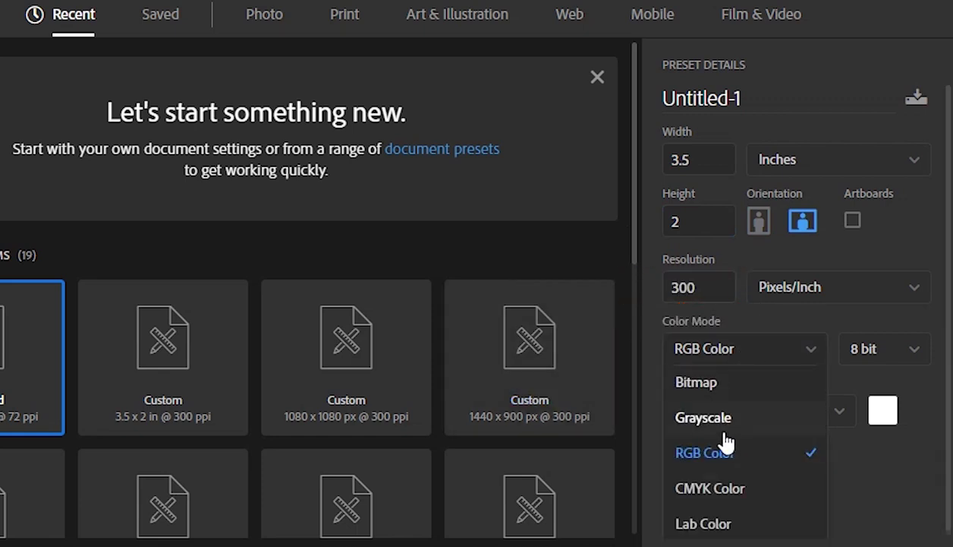
click(713, 490)
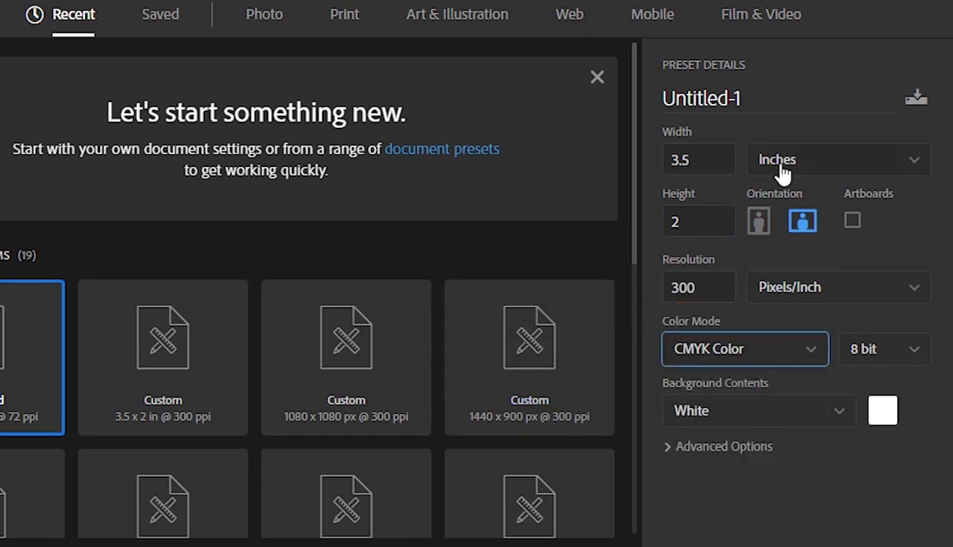
click(750, 102)
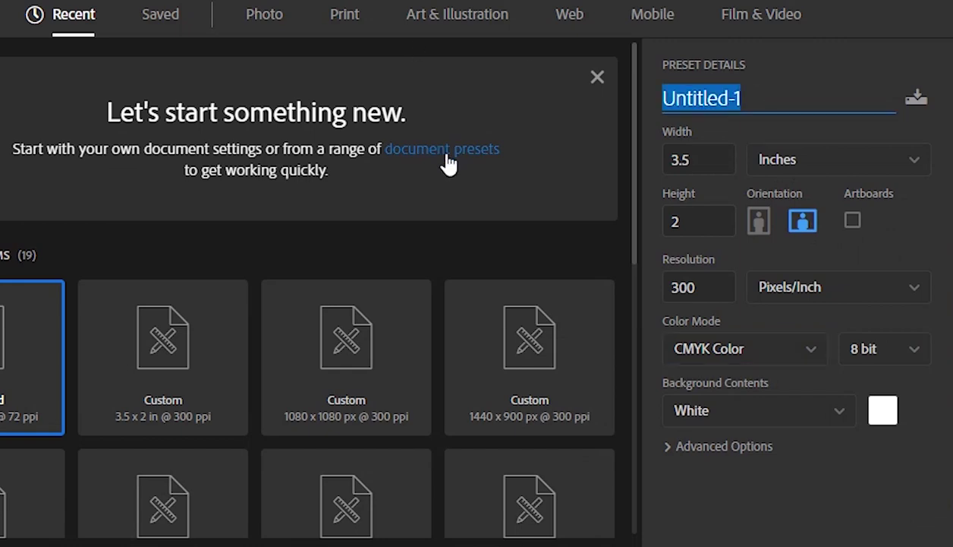
text(Business Card Design)
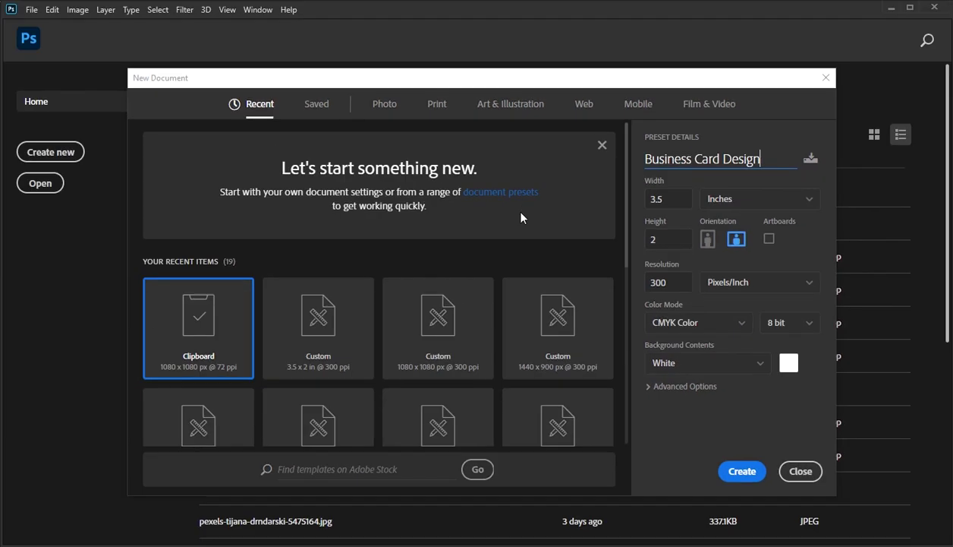
click(743, 473)
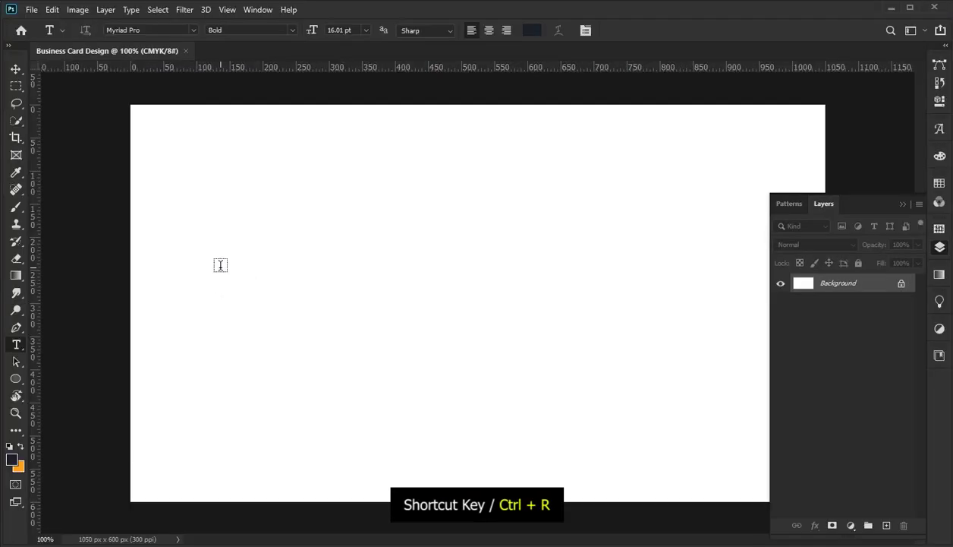
Drag guides from the rulers onto the card's left, top, right and bottom edges.
key(v)
drag(44, 269, 129, 269)
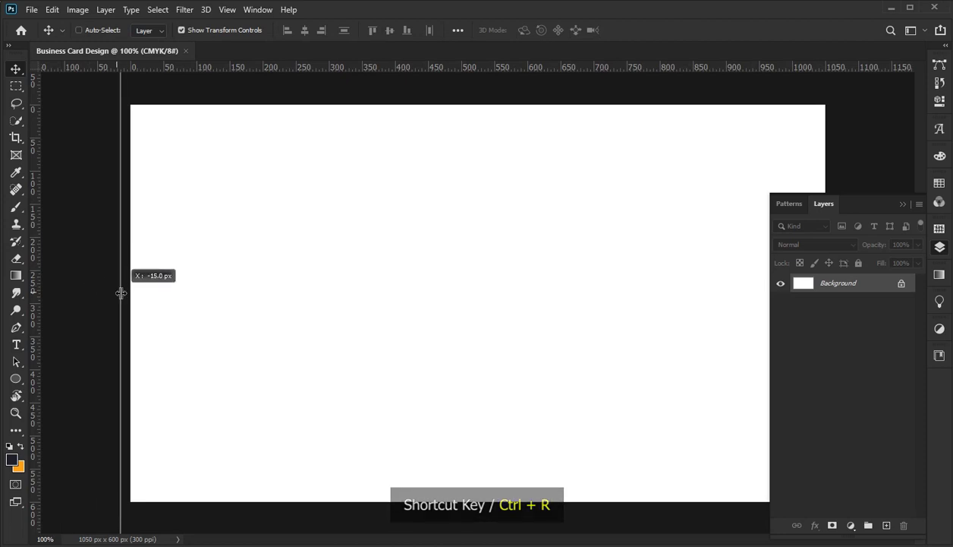
drag(306, 69, 305, 104)
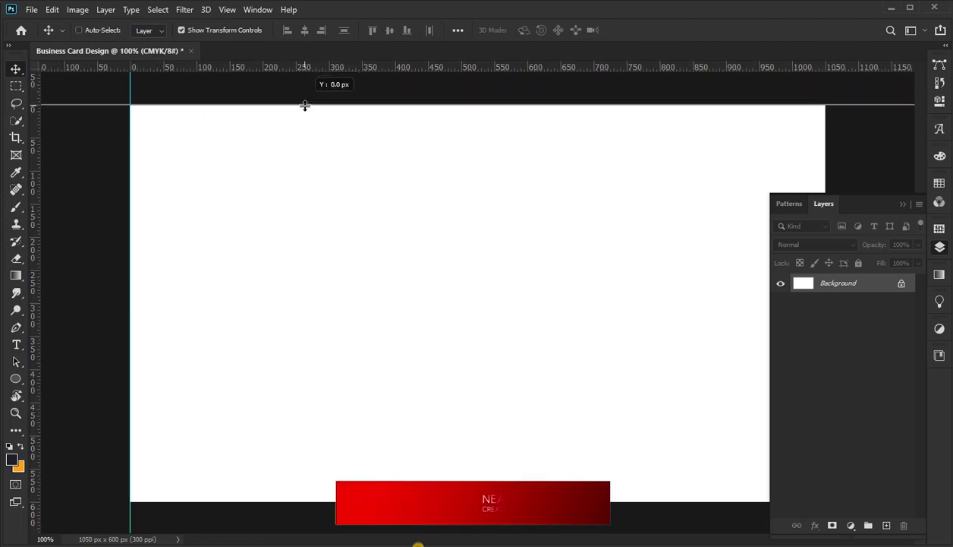
mouse_move(34, 285)
mouse_down()
mouse_move(289, 300)
mouse_move(825, 261)
mouse_up()
drag(469, 77, 467, 501)
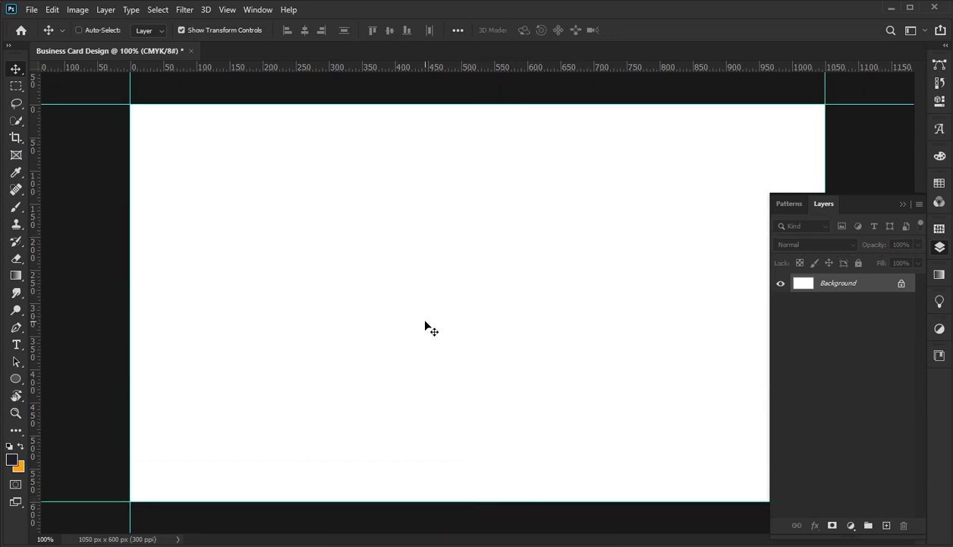
Set Canvas Size to 3.75 × 2.25 inches with a white extension colour.
click(77, 9)
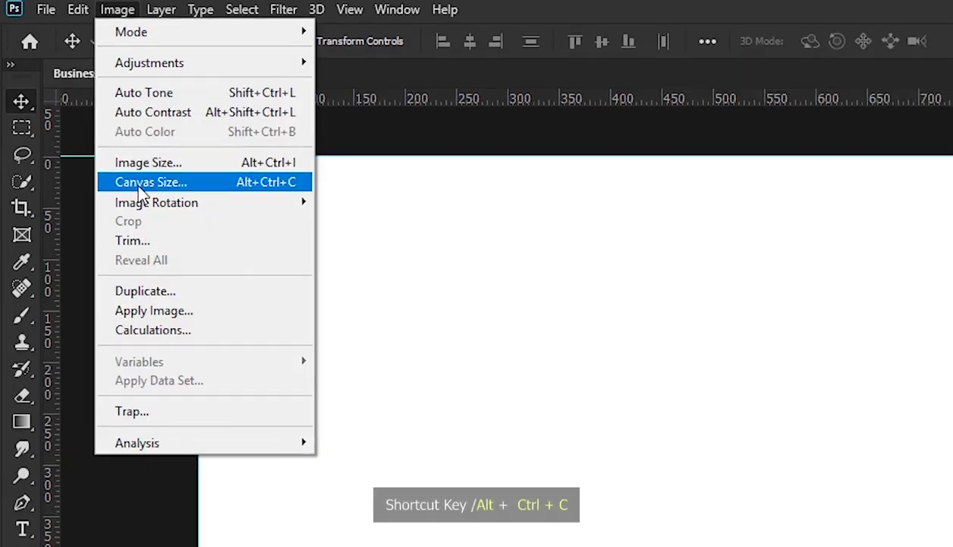
click(121, 179)
click(530, 189)
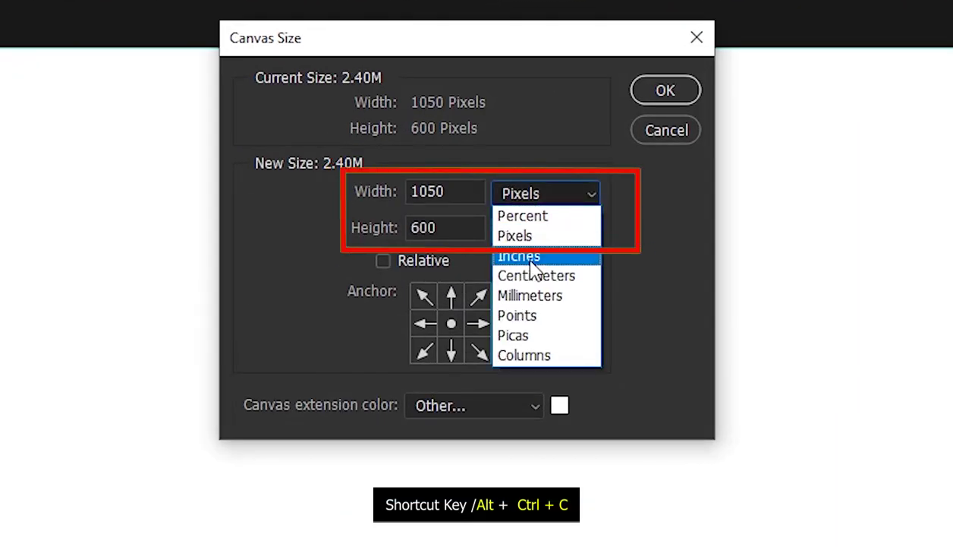
click(518, 233)
click(448, 189)
drag(436, 191, 426, 192)
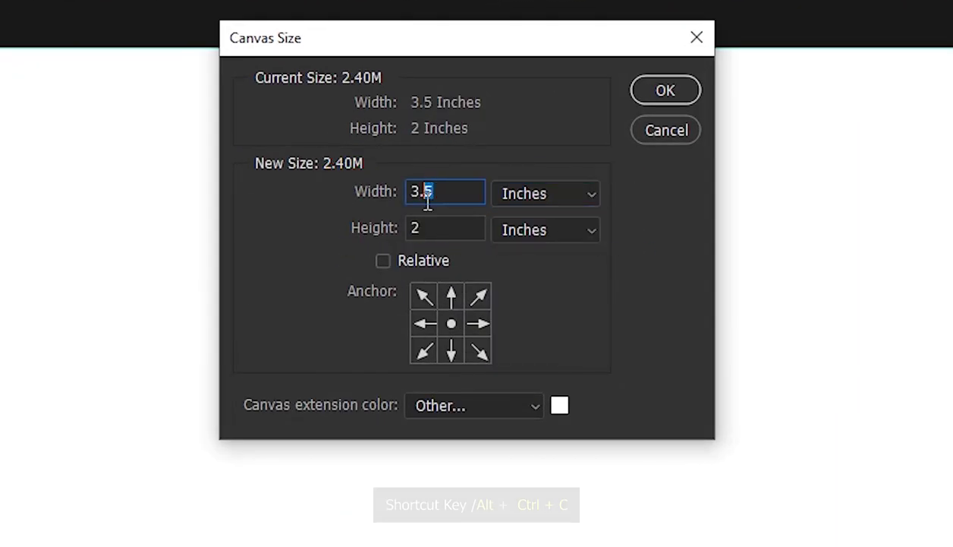
text(75)
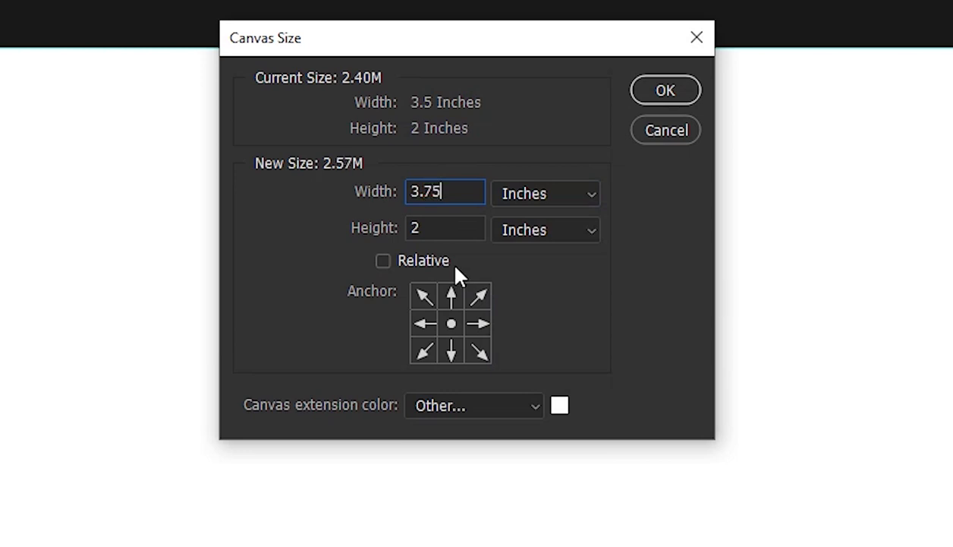
click(448, 230)
text(.25)
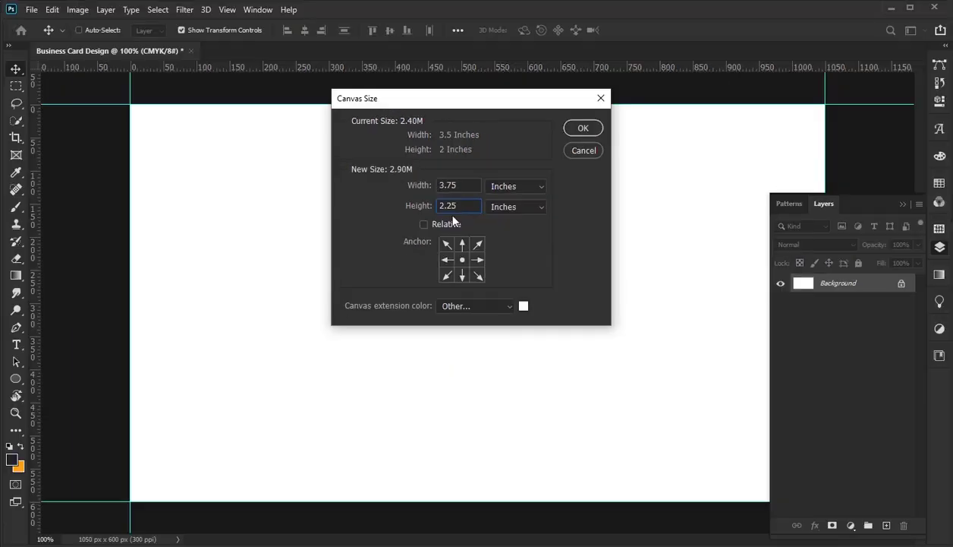
click(524, 306)
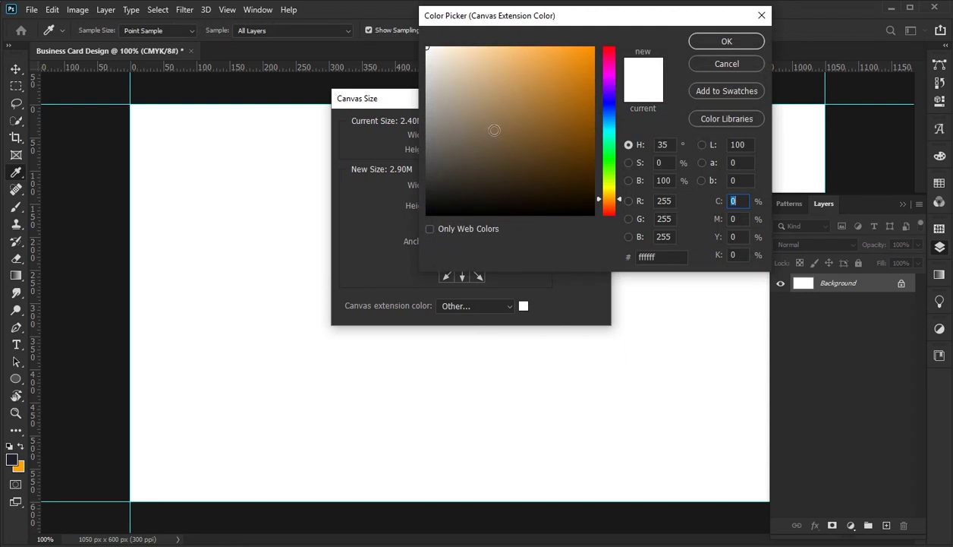
click(702, 41)
click(581, 129)
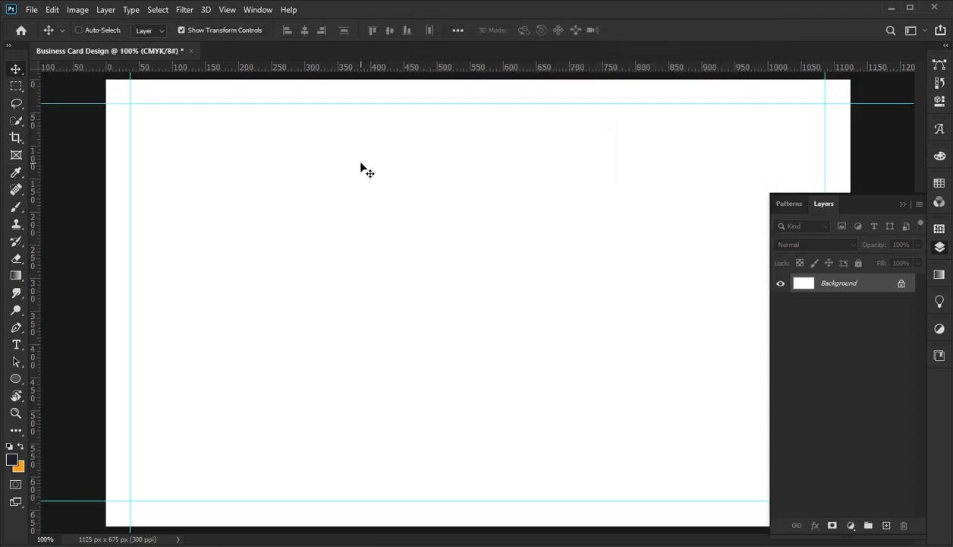
Zoom into the top-left corner and draw a red-filled square up to the guide intersection.
key(z)
mouse_move(110, 91)
mouse_down()
mouse_move(148, 102)
mouse_move(265, 230)
mouse_up()
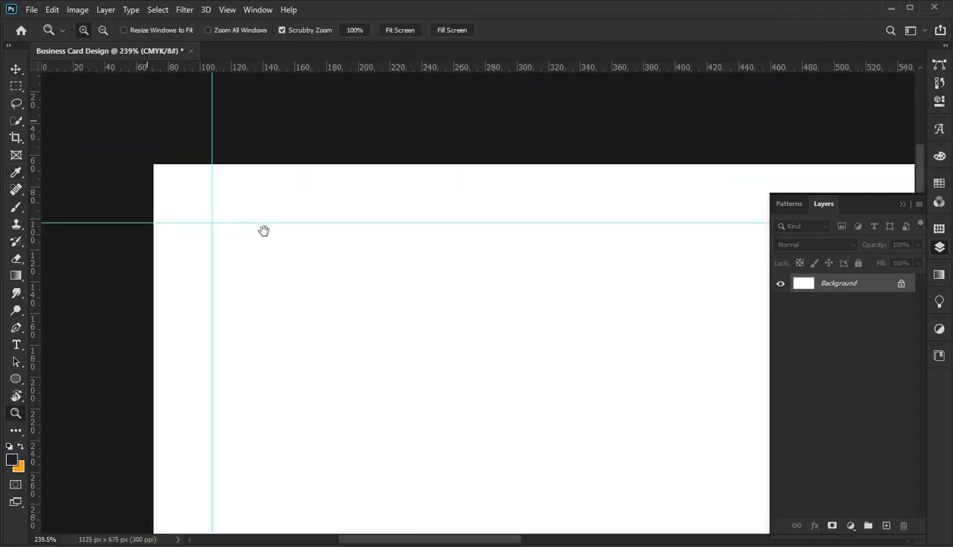
mouse_move(191, 198)
mouse_down()
mouse_move(249, 206)
mouse_move(294, 240)
mouse_up()
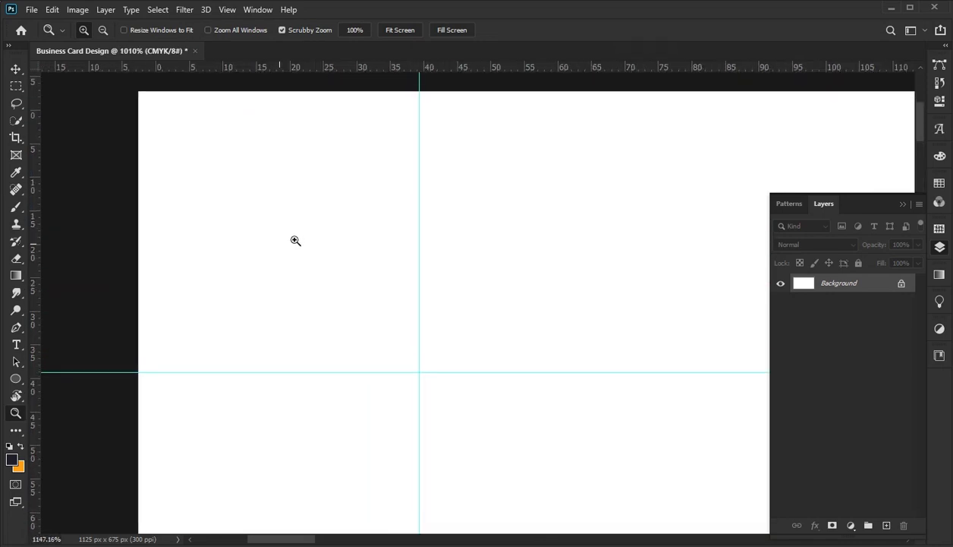
key(u)
click(18, 377)
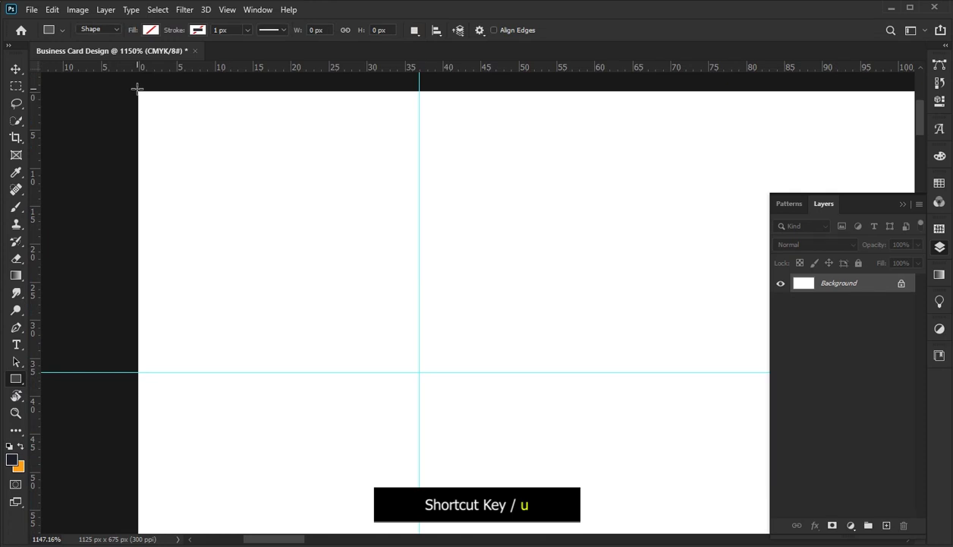
mouse_move(138, 89)
mouse_down()
mouse_move(411, 376)
mouse_move(419, 372)
mouse_up()
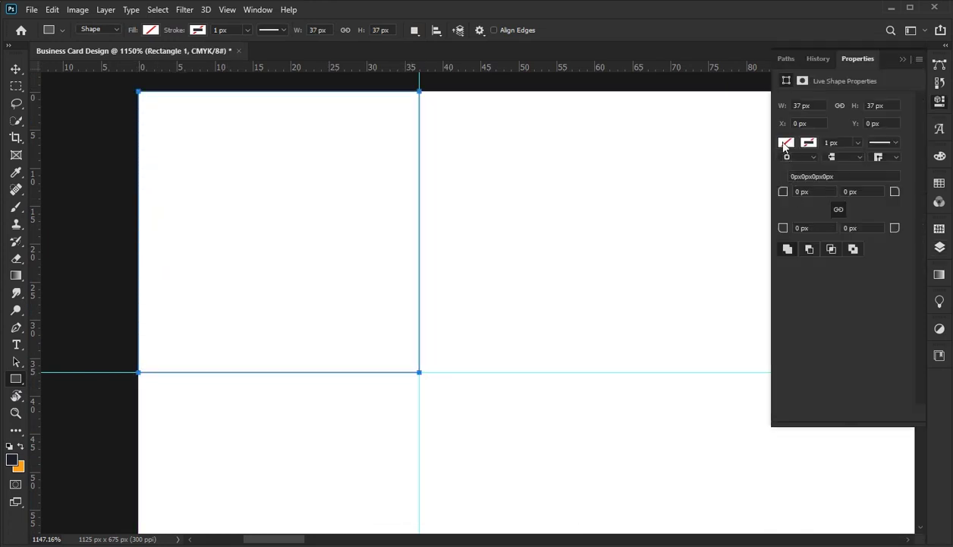
click(785, 144)
click(936, 168)
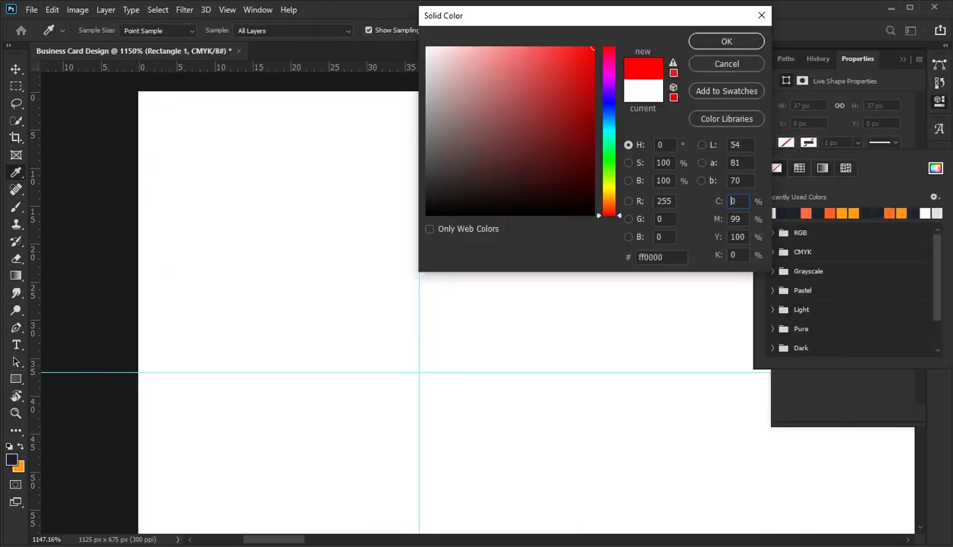
key(Return)
key(Return)
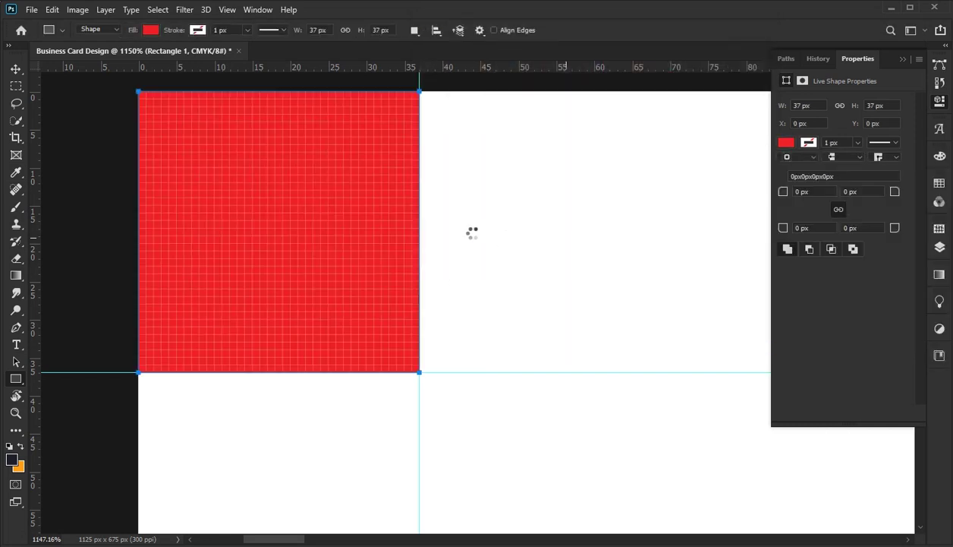
Move the red square inward onto the guide corner and add guides at its right and bottom edges.
key(z)
alt+scroll(488, 222, down, 1)
drag(488, 223, 442, 221)
key(v)
mouse_move(363, 247)
mouse_down()
mouse_move(414, 279)
mouse_move(494, 371)
mouse_move(517, 363)
mouse_up()
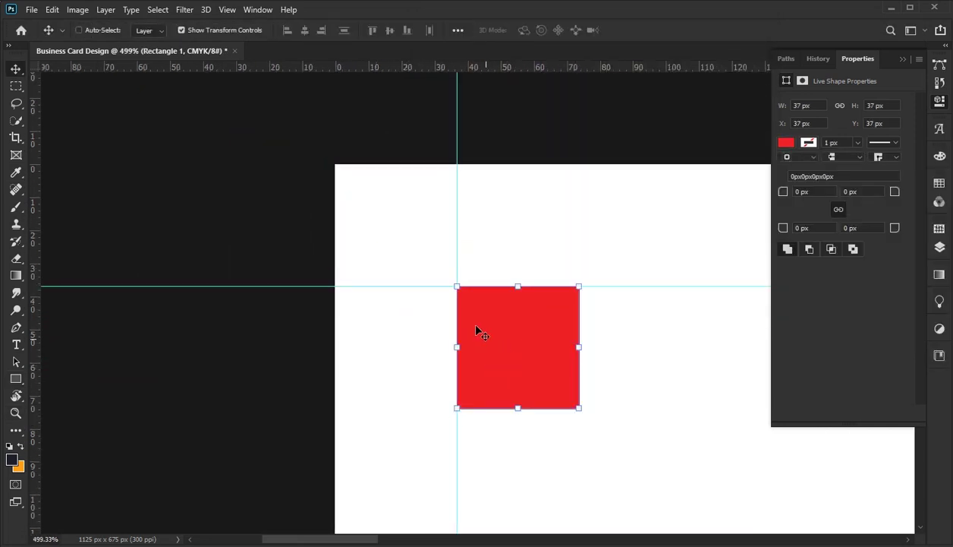
drag(32, 359, 579, 373)
key(z)
drag(291, 68, 287, 186)
scroll(375, 209, down, 10)
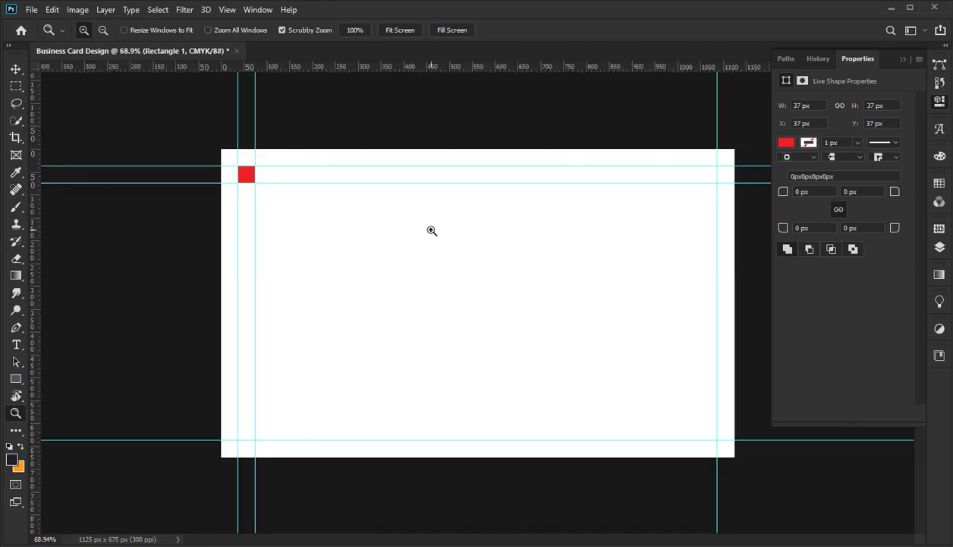
scroll(316, 419, up, 2)
scroll(227, 397, up, 3)
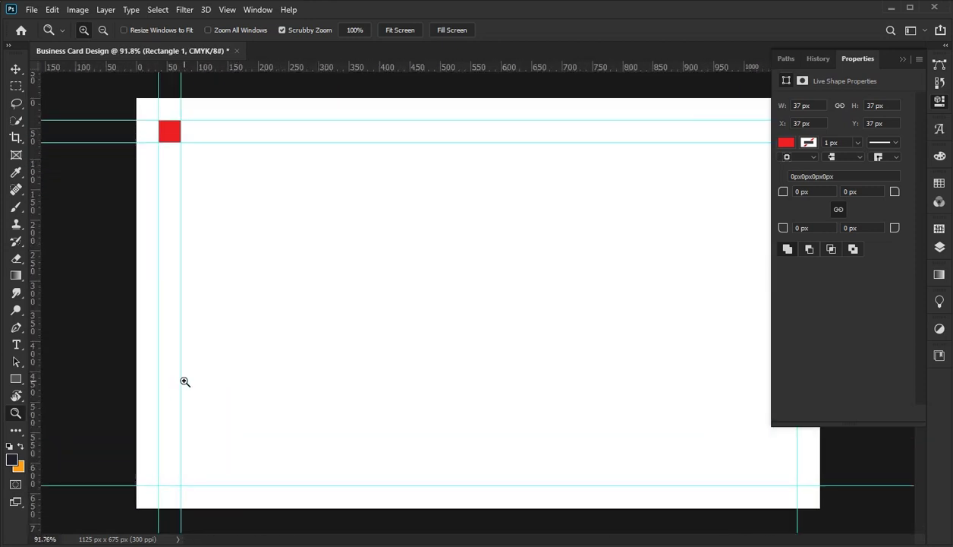
Use the red square to add a bottom-margin horizontal guide and a vertical guide at 1050 px.
key(v)
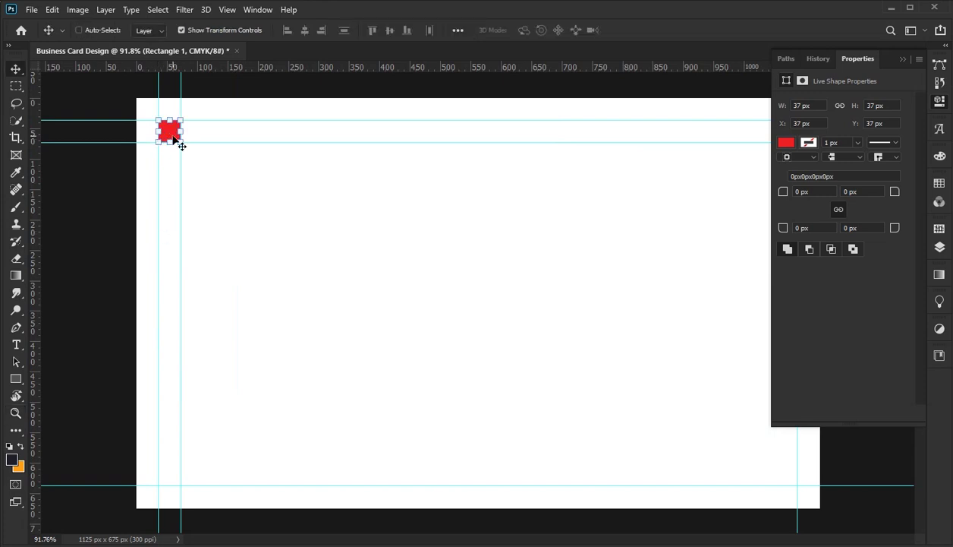
drag(173, 138, 173, 481)
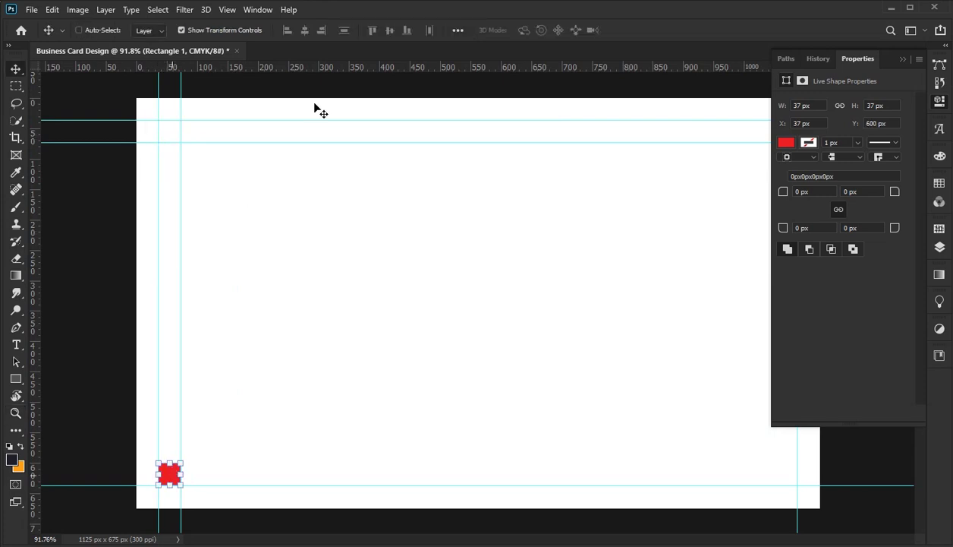
drag(319, 70, 291, 468)
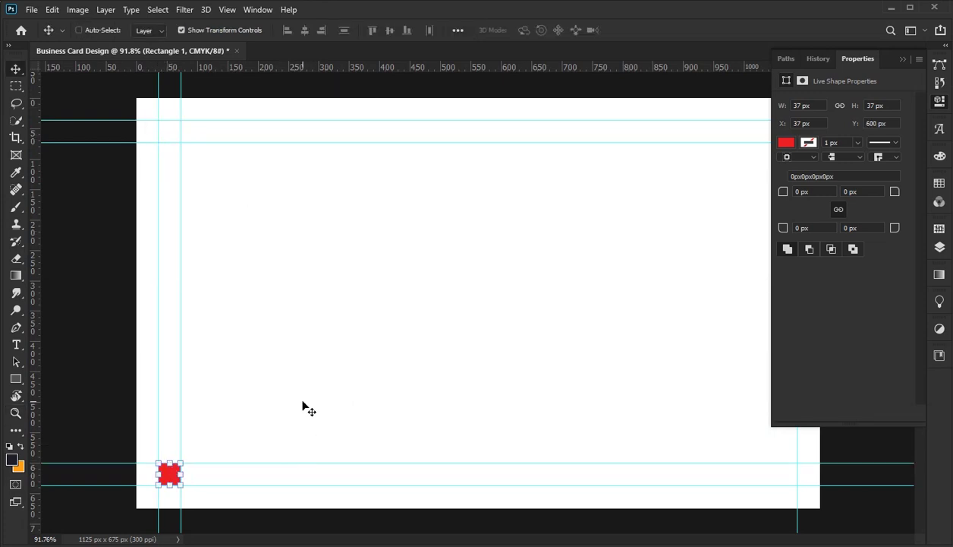
key(ctrl+minus)
drag(205, 456, 748, 455)
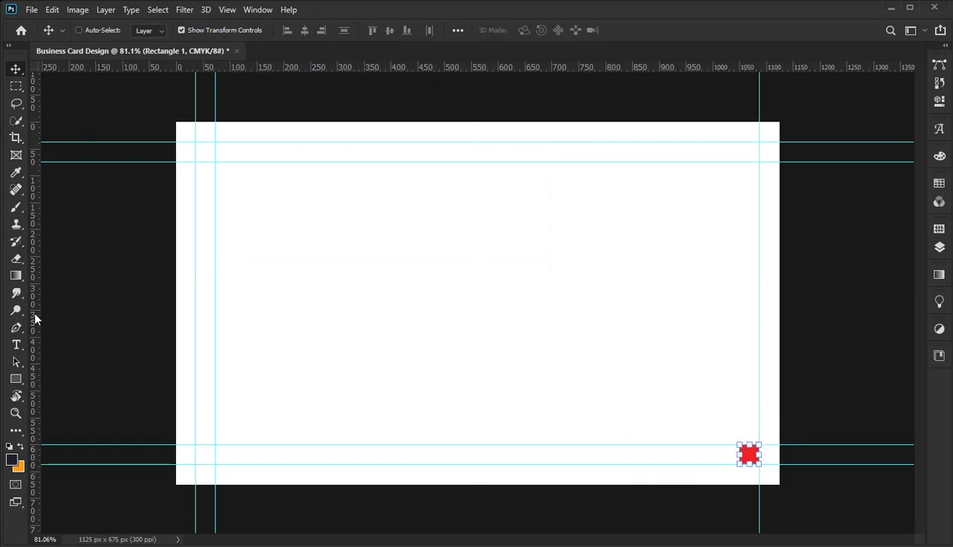
drag(33, 306, 736, 352)
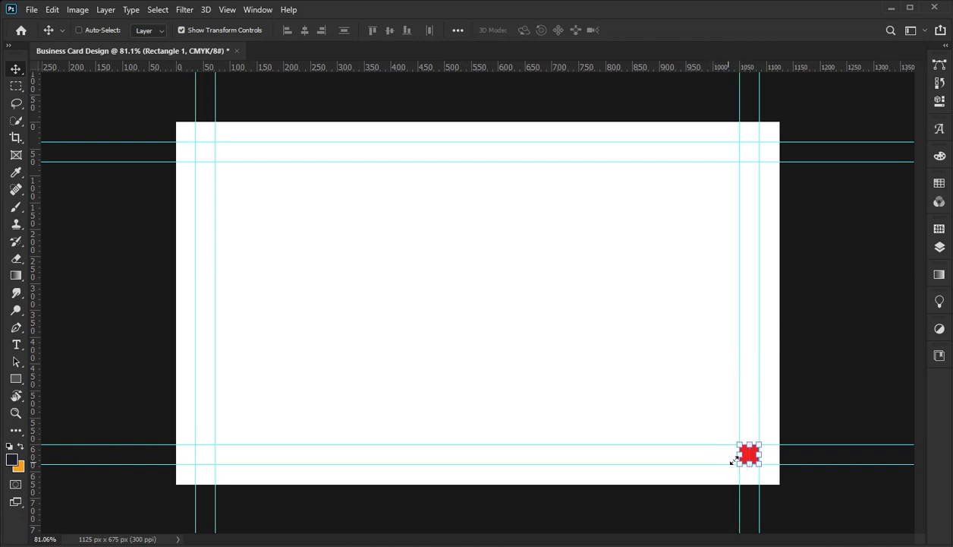
Delete the Rectangle 1 layer in the Layers panel.
click(940, 246)
drag(837, 282, 903, 525)
click(942, 253)
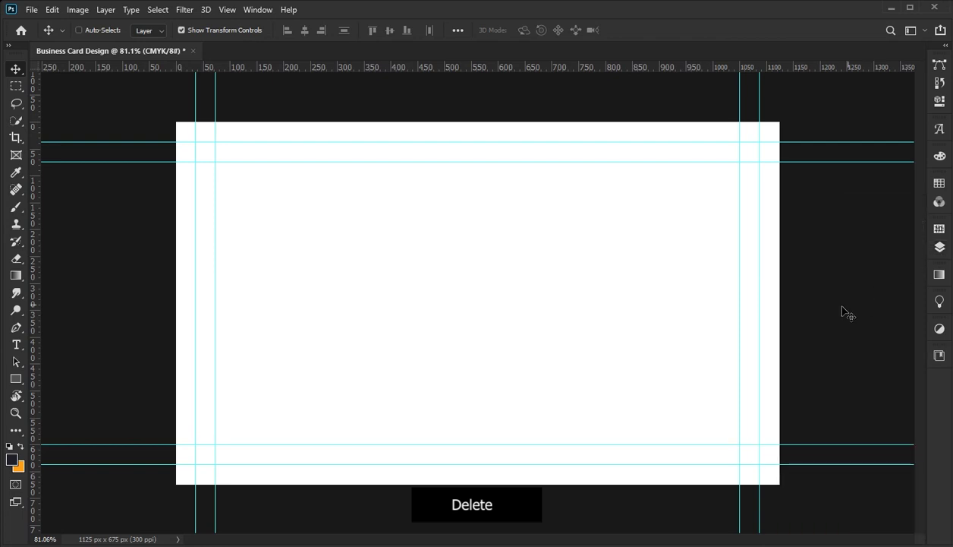
On a new layer, pen-draw a curved-edged shape over the right side and fill it dark navy.
key(z)
right_click(567, 280)
click(579, 281)
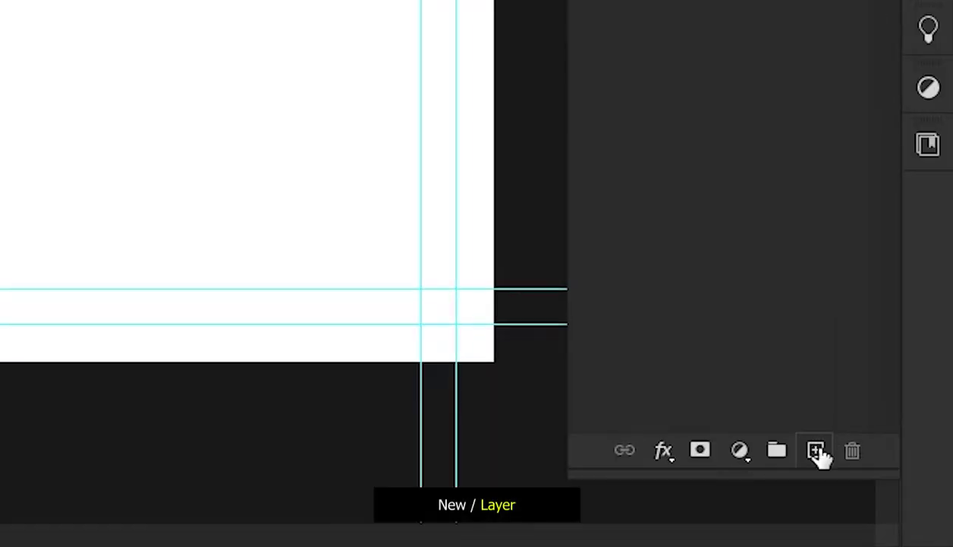
click(887, 499)
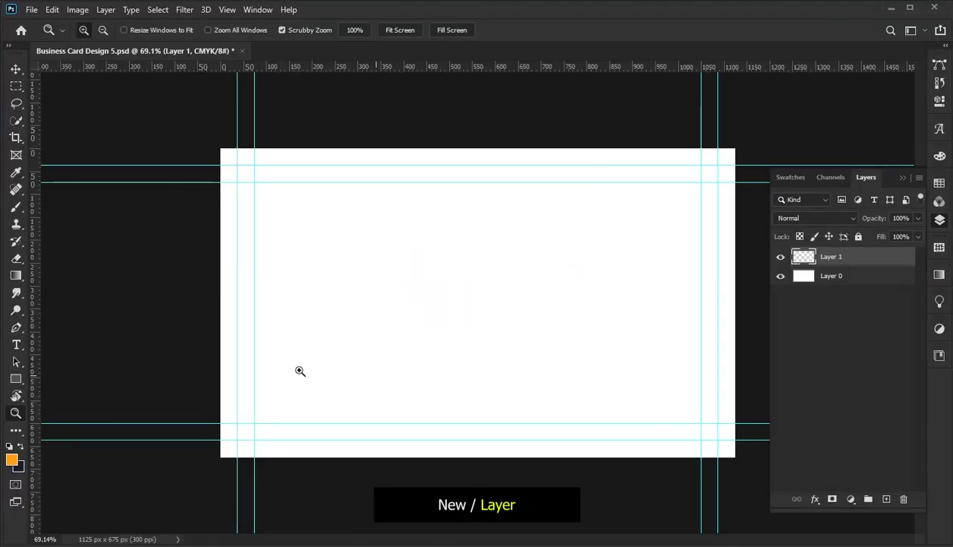
key(p)
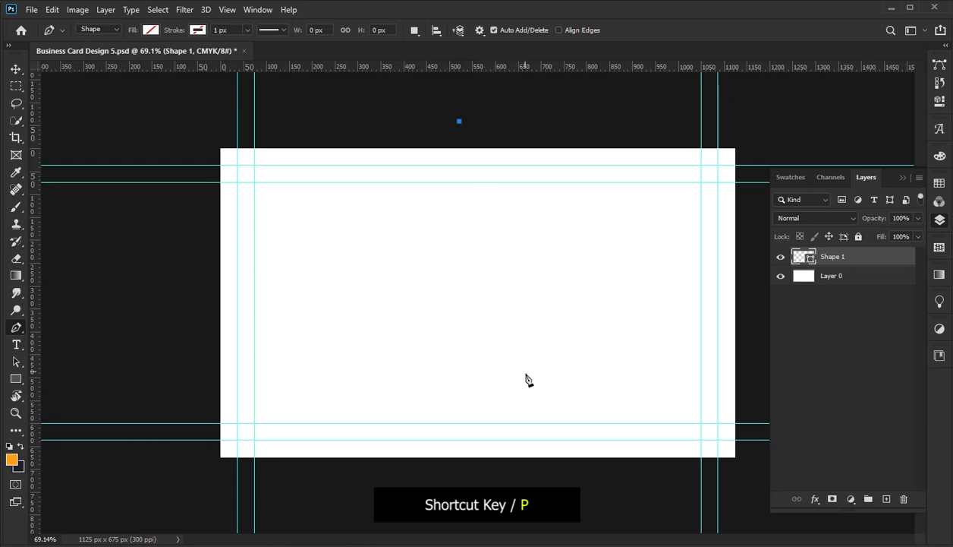
drag(517, 423, 480, 530)
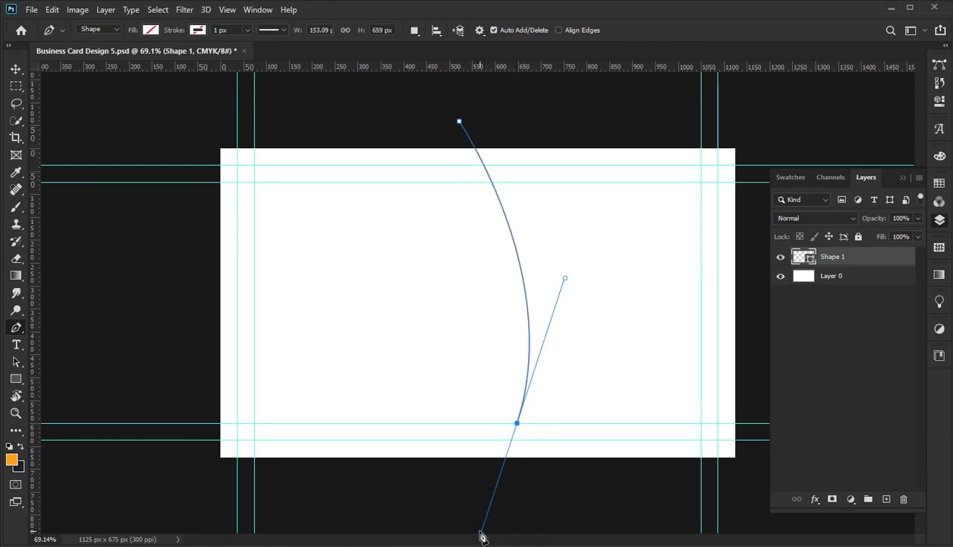
click(760, 520)
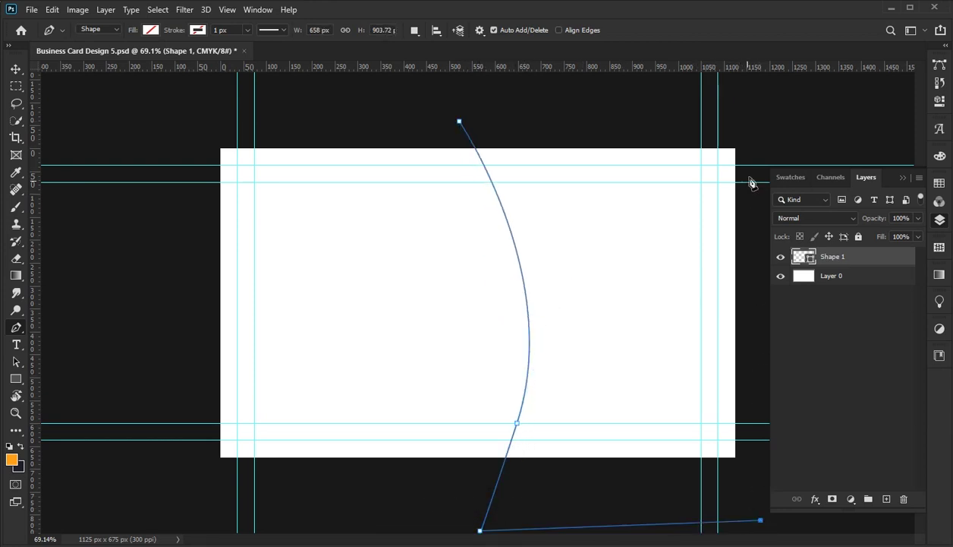
click(768, 125)
click(460, 121)
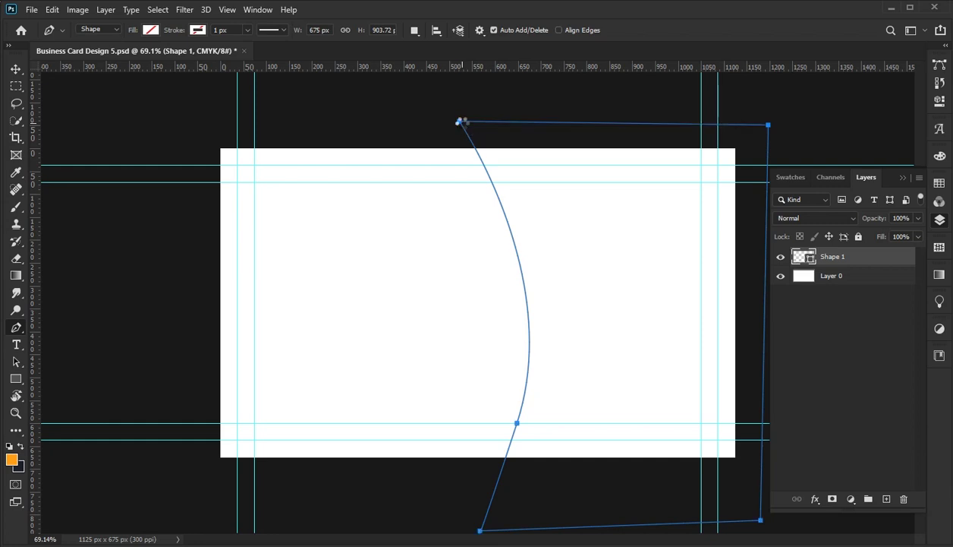
click(151, 29)
click(92, 100)
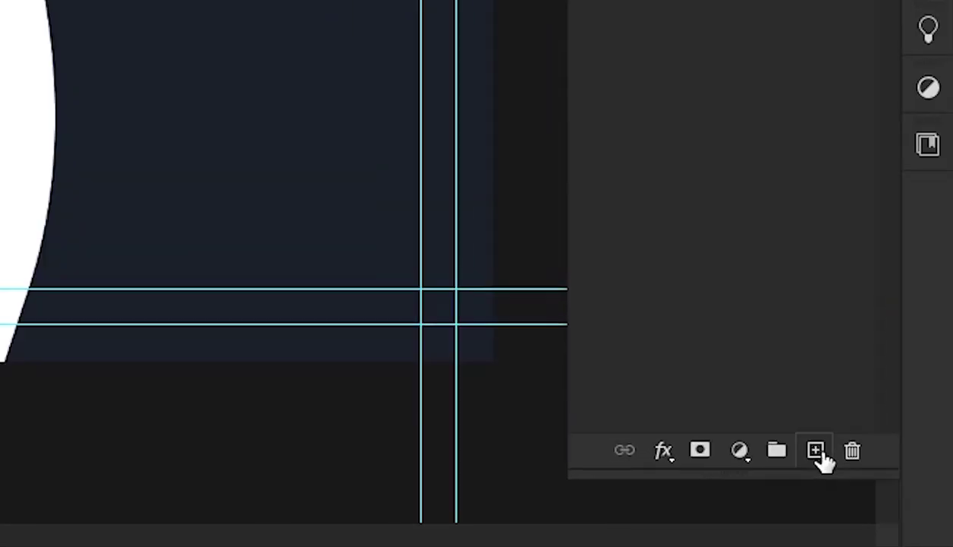
On another new layer, start a second curved pen path along the navy edge.
click(886, 499)
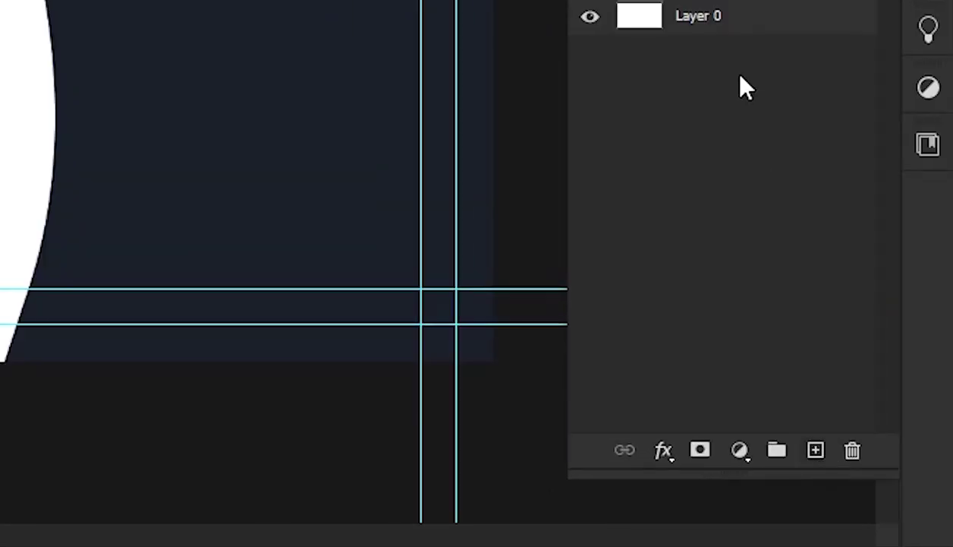
key(z)
key(p)
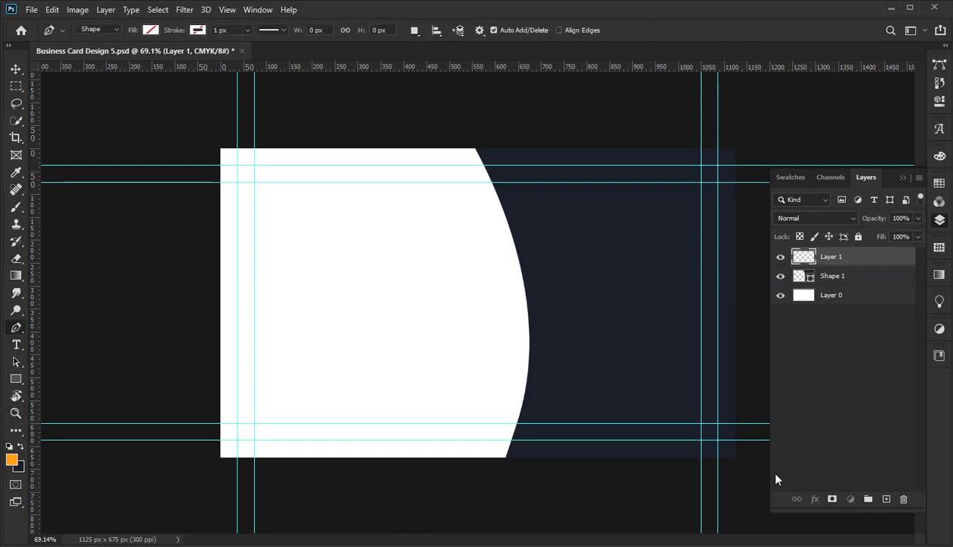
click(495, 177)
drag(499, 395, 465, 500)
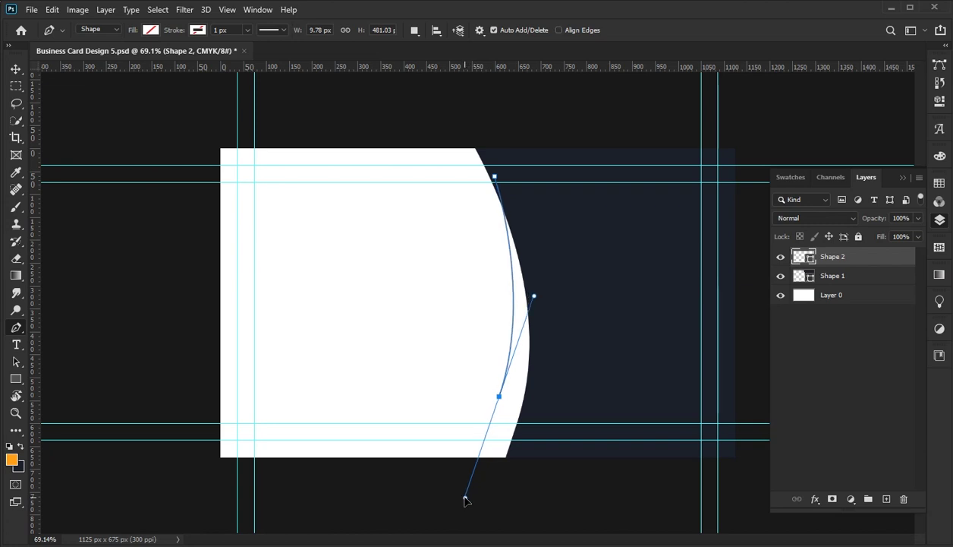
Finish the second curved shape, fill it orange, and move Shape 2 below Shape 1.
click(456, 493)
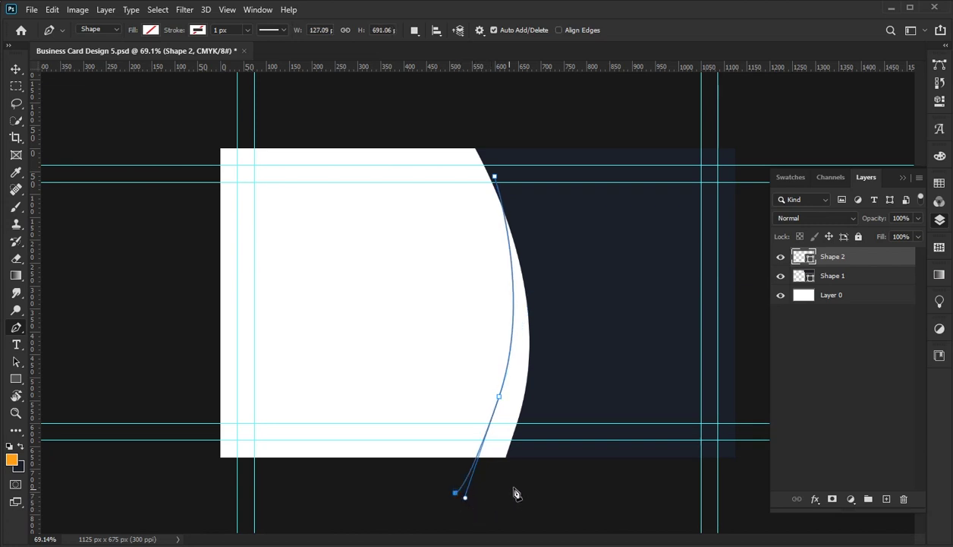
click(560, 264)
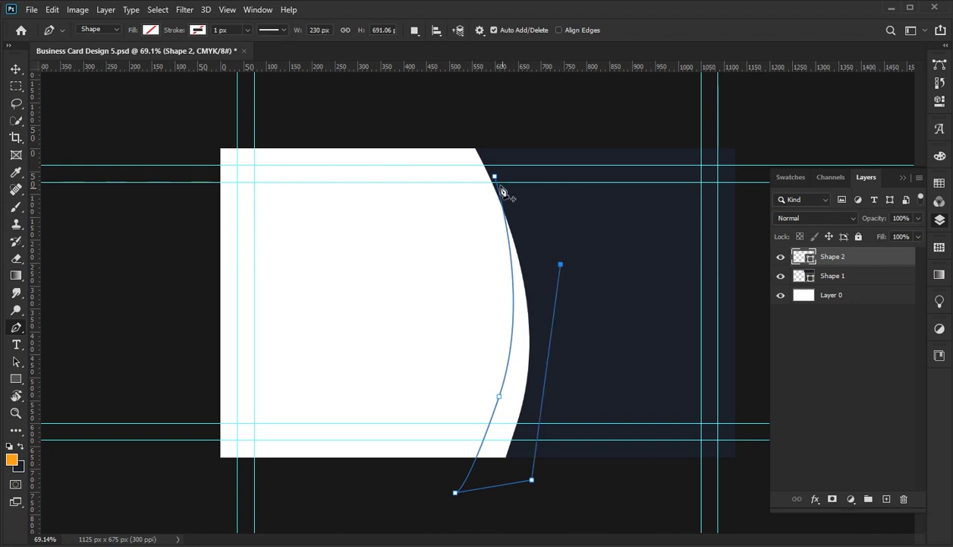
click(150, 30)
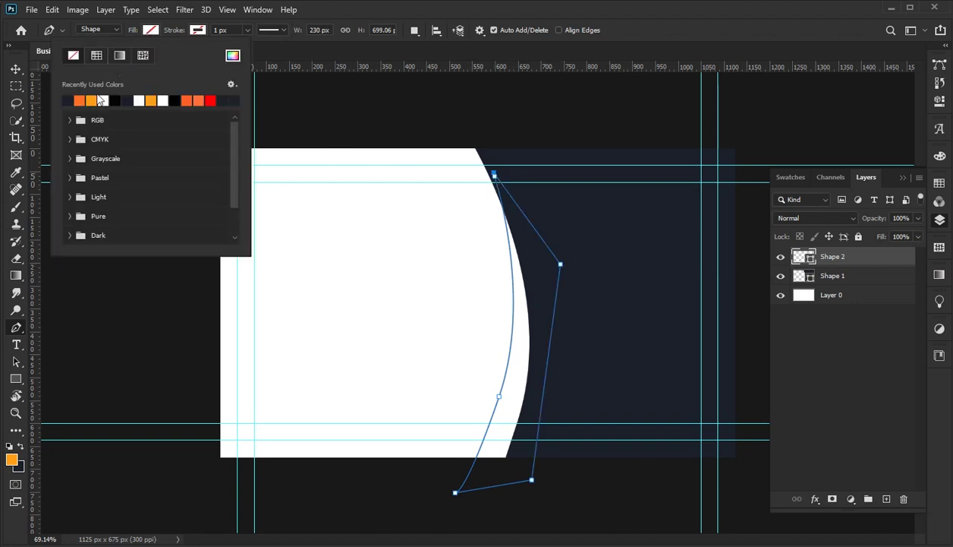
click(81, 99)
drag(860, 264, 839, 295)
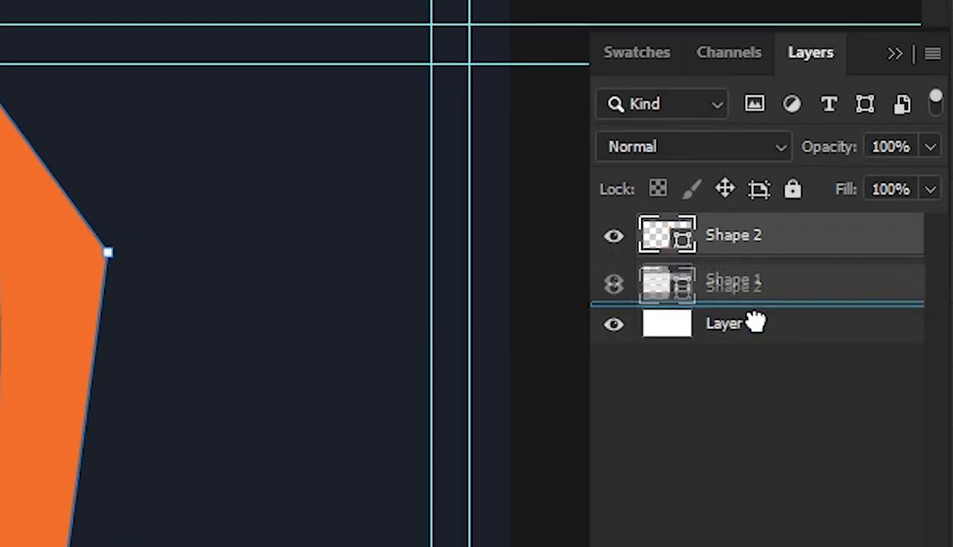
drag(748, 322, 738, 324)
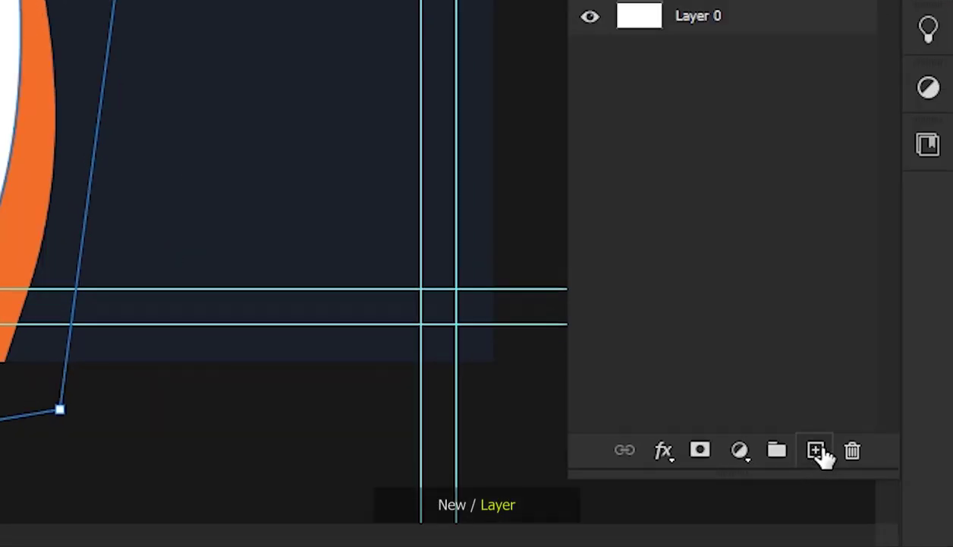
Draw a wider curved shape on a new layer along the orange band and fill it light orange.
click(886, 499)
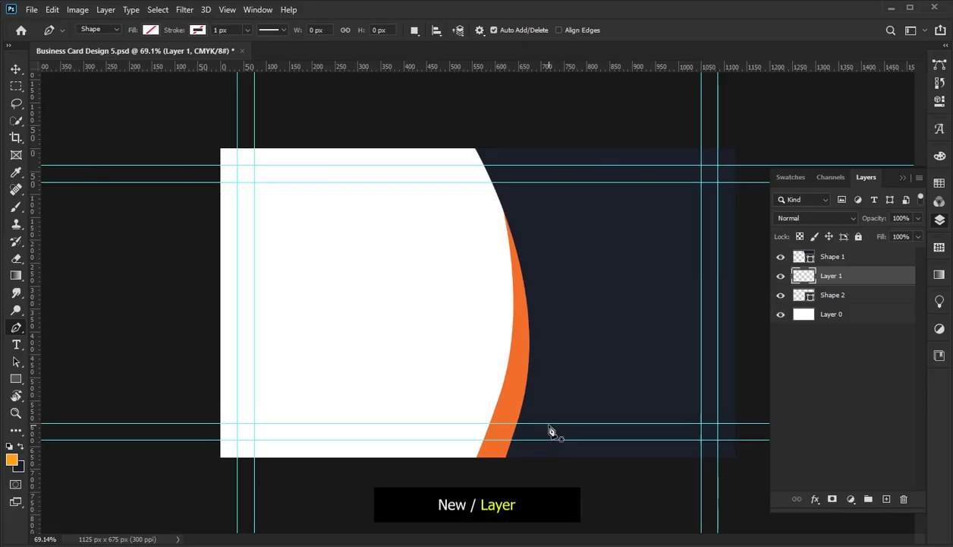
click(403, 463)
drag(504, 200, 478, 7)
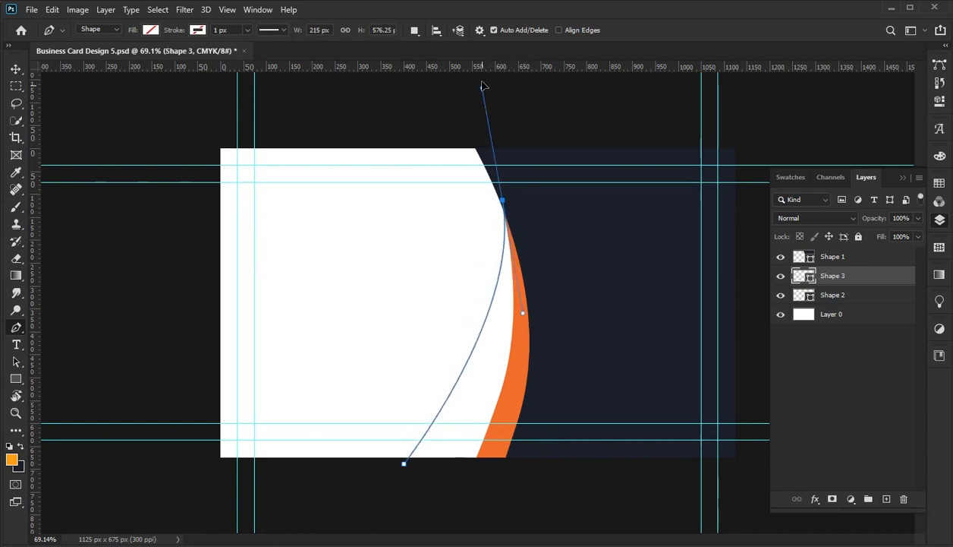
drag(571, 360, 545, 494)
click(405, 464)
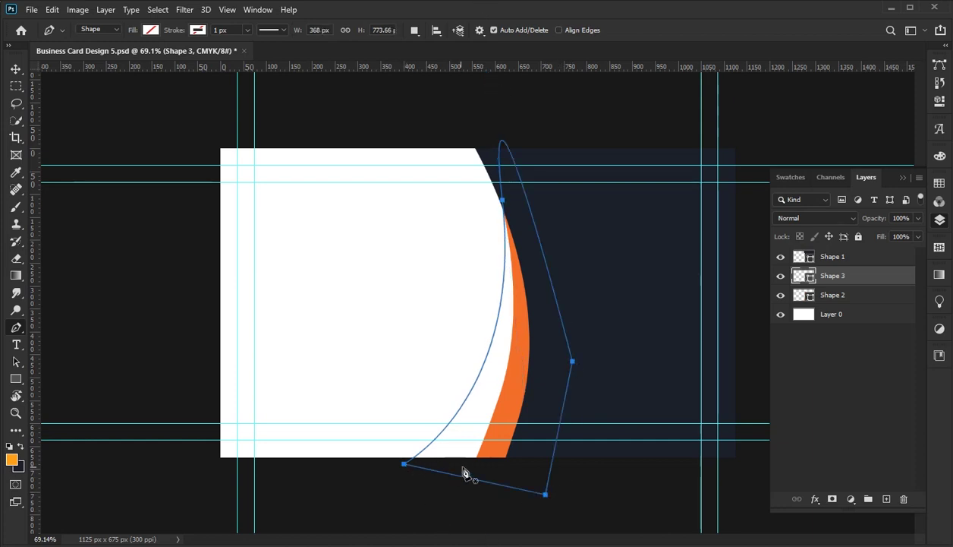
click(155, 30)
click(89, 101)
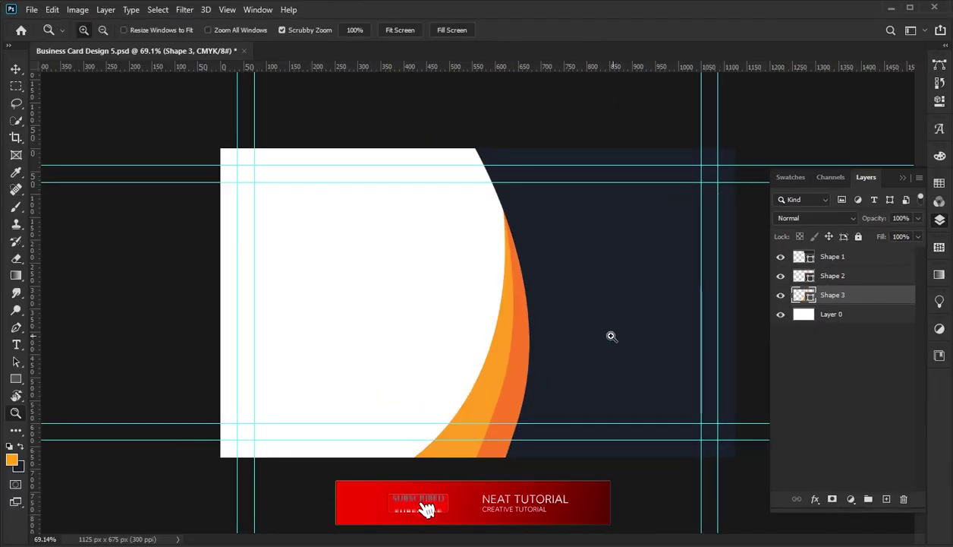
Place the N logo into the card and move its layer to the top.
drag(612, 336, 607, 359)
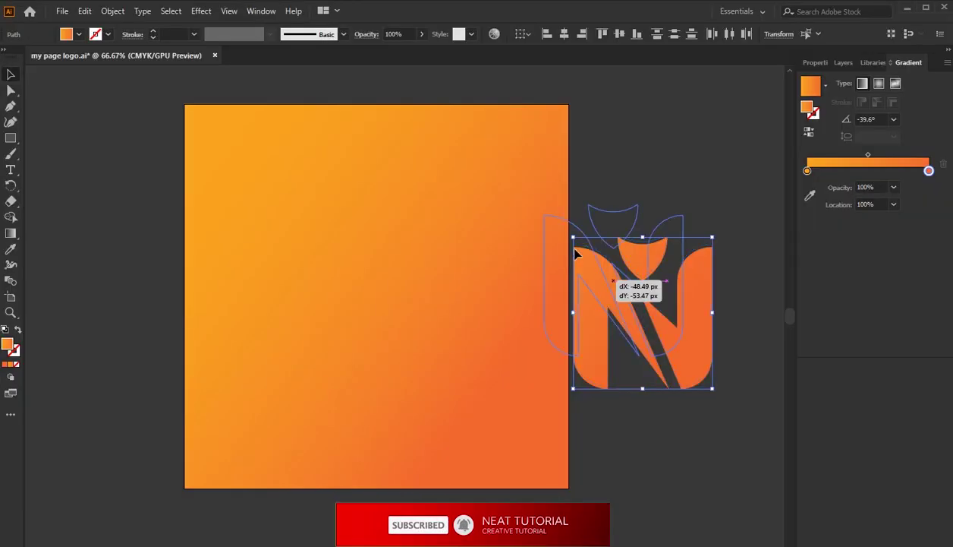
drag(575, 252, 357, 64)
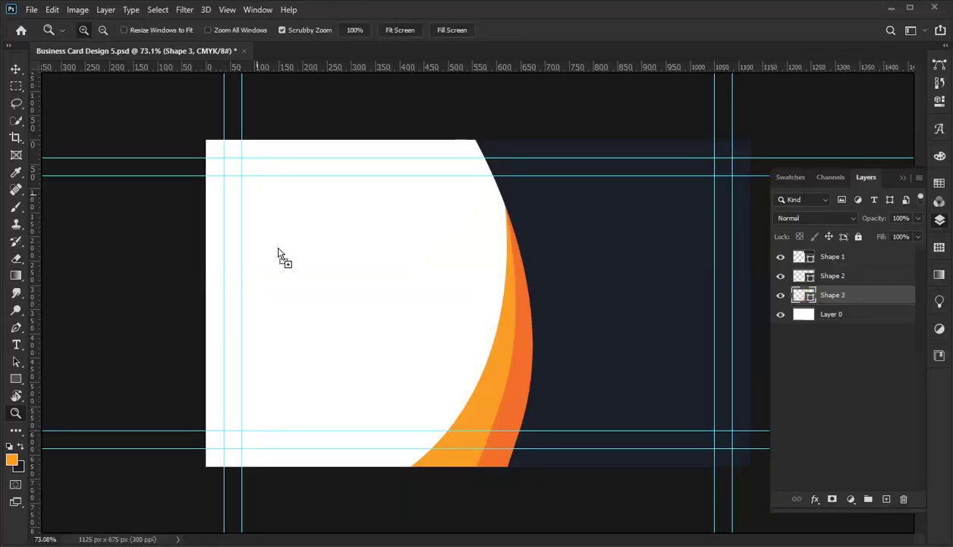
key(Return)
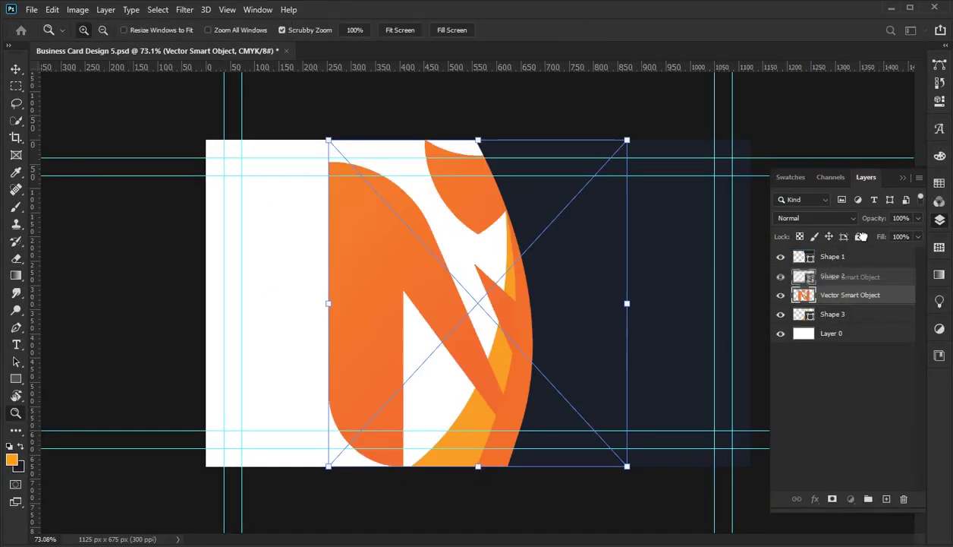
drag(873, 294, 850, 253)
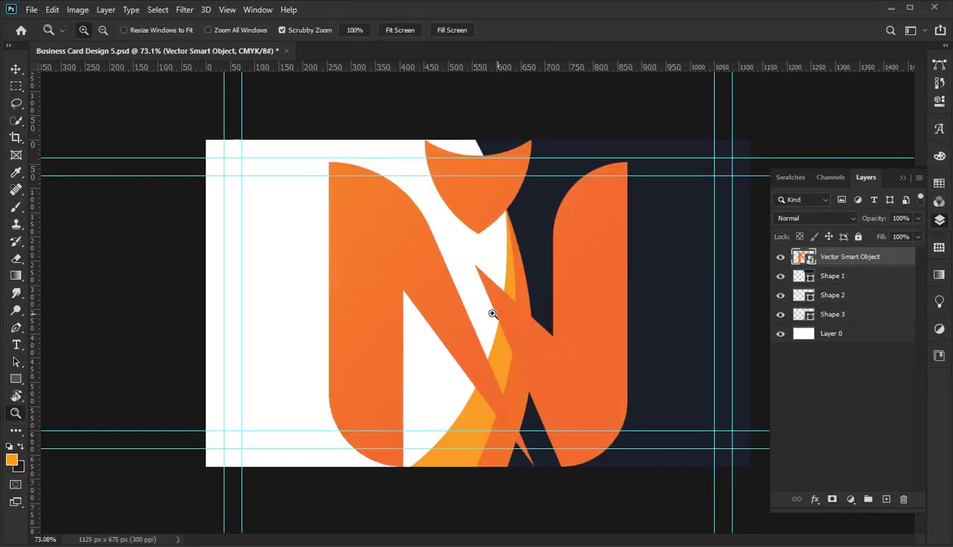
Free Transform the N logo smaller into the white left area.
click(16, 71)
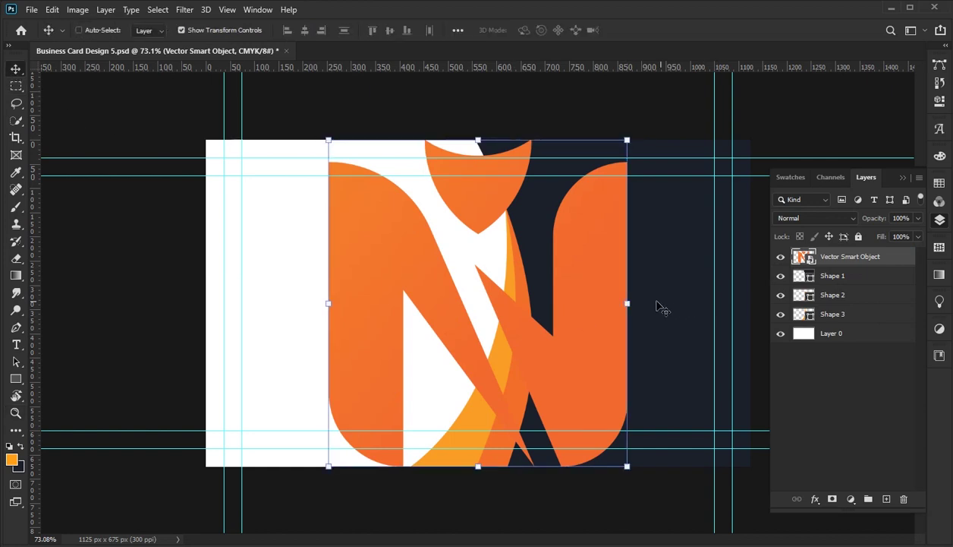
key(ctrl+t)
mouse_move(628, 305)
mouse_down()
mouse_move(361, 287)
mouse_move(372, 279)
mouse_up()
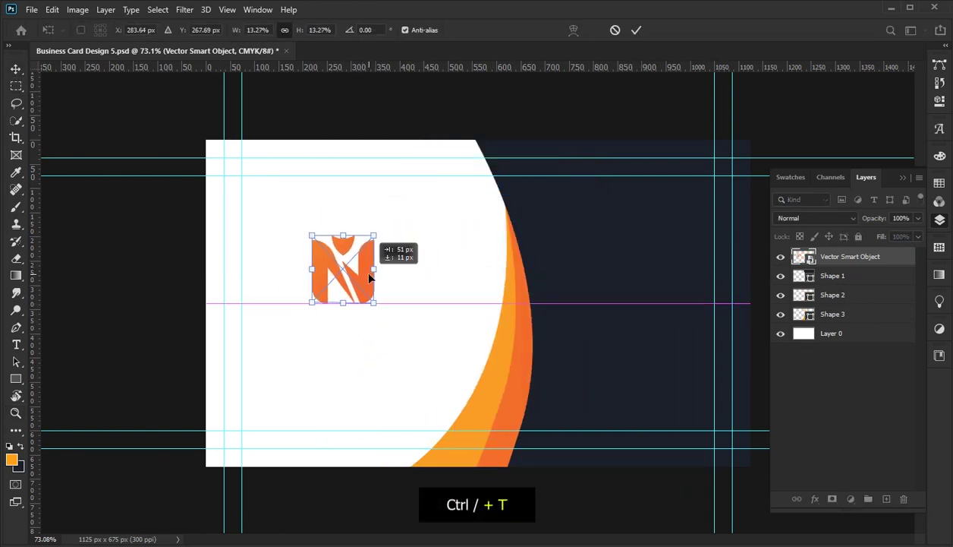
key(Return)
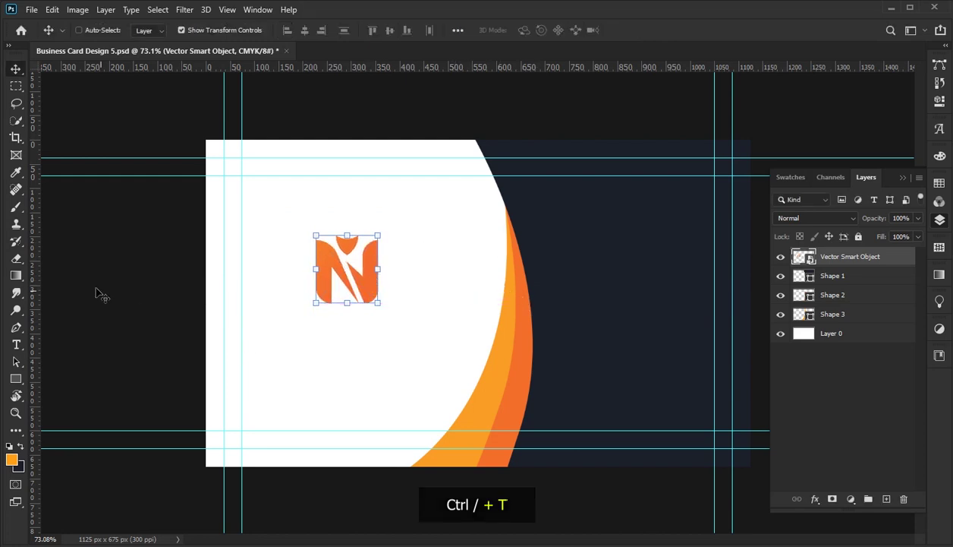
Add navy text 'Neat Design' and scale it into place under the logo.
key(t)
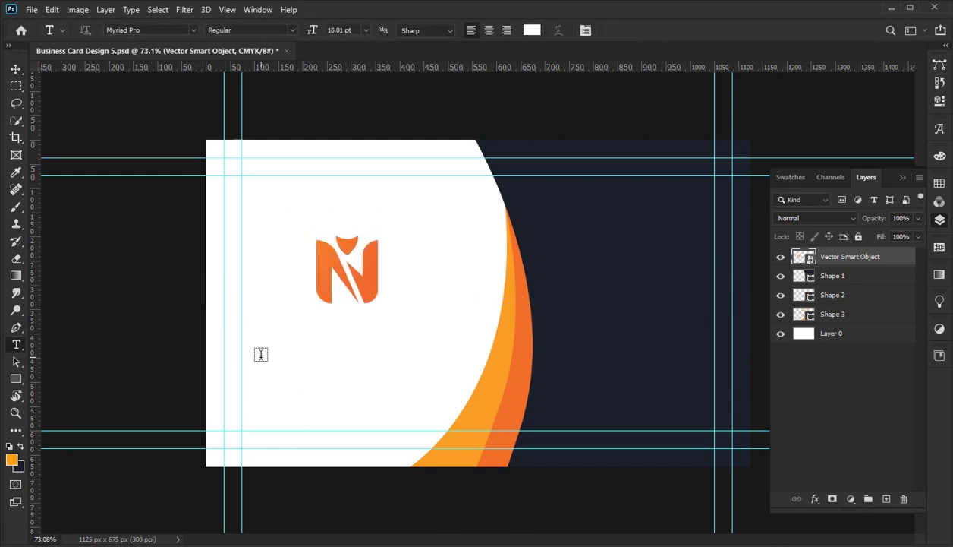
click(261, 354)
click(532, 30)
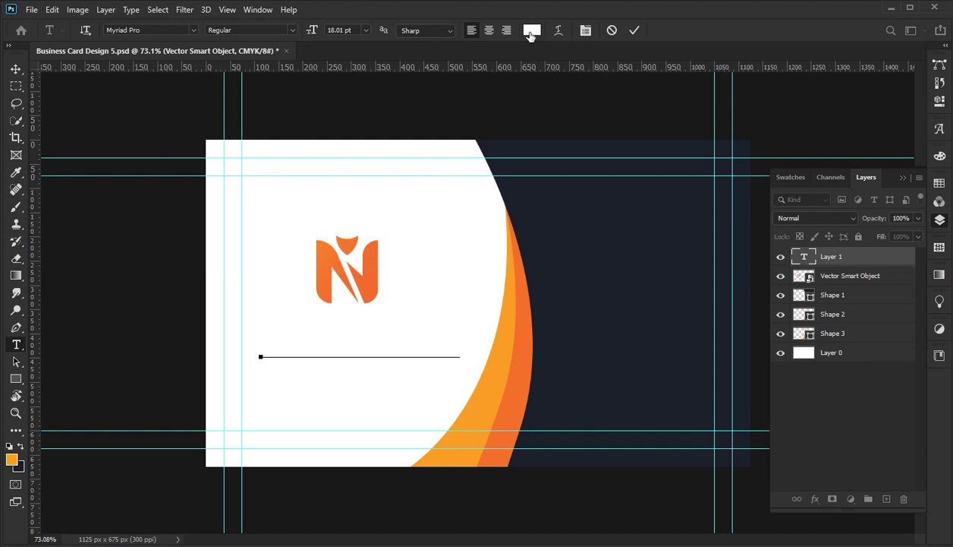
click(622, 312)
click(725, 42)
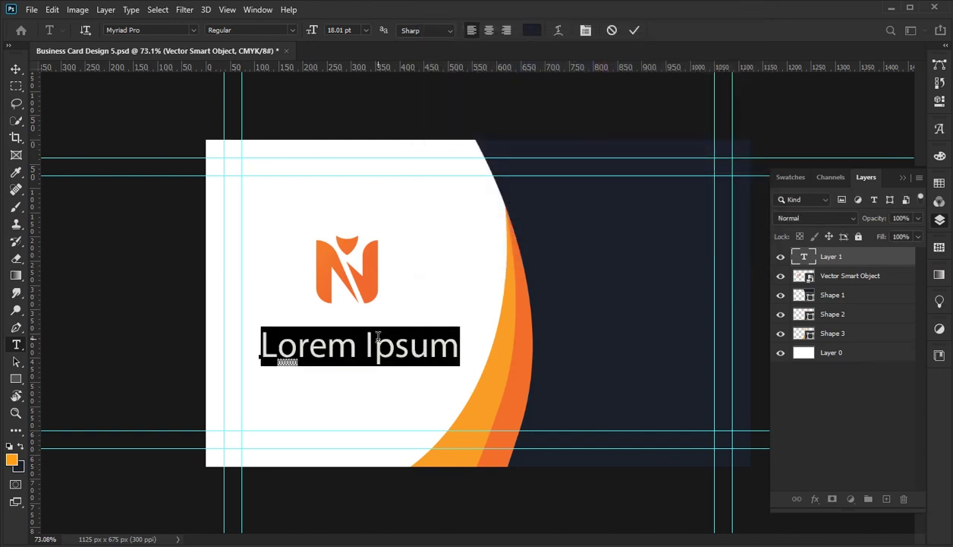
text(Neat )
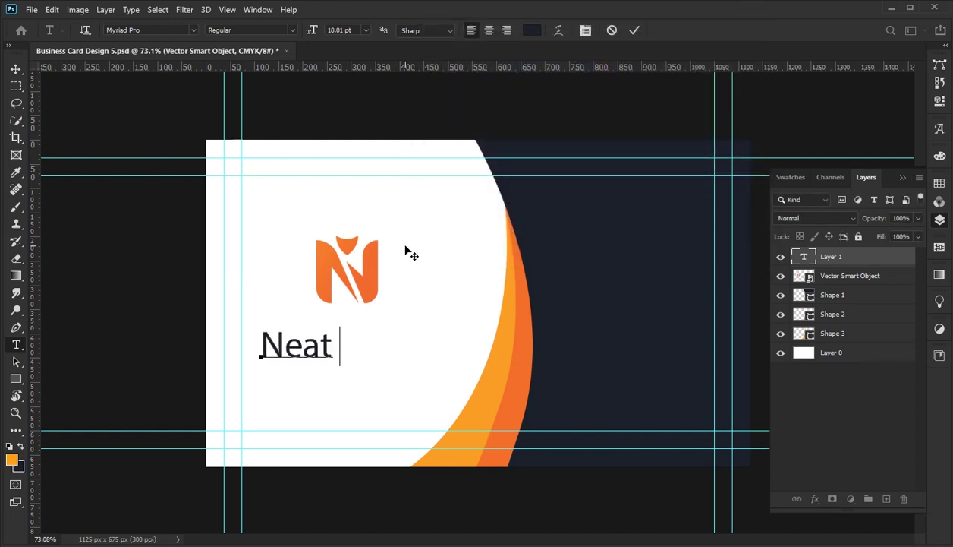
text(Design)
key(ctrl+Return)
key(v)
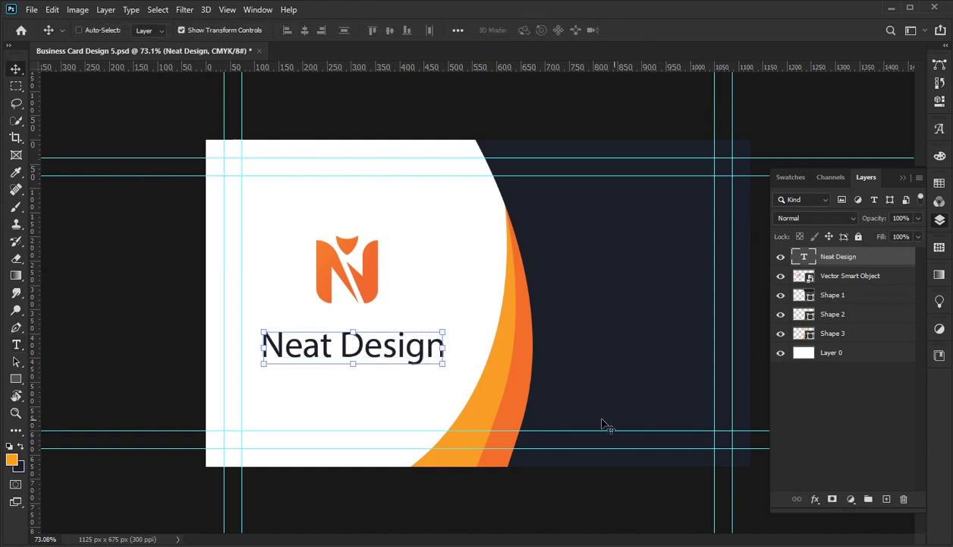
mouse_move(447, 362)
mouse_down()
mouse_move(425, 345)
mouse_move(400, 353)
mouse_move(377, 338)
mouse_up()
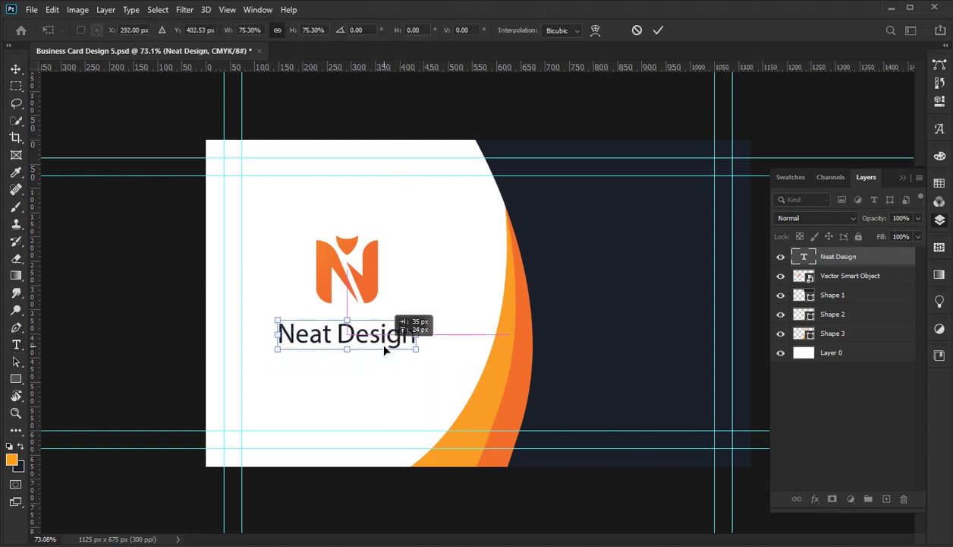
key(Return)
Add the subtitle 'DESIGN YOUR FEEL' below the name and scale it to fit before the orange curve.
key(z)
scroll(486, 310, up, 1)
key(t)
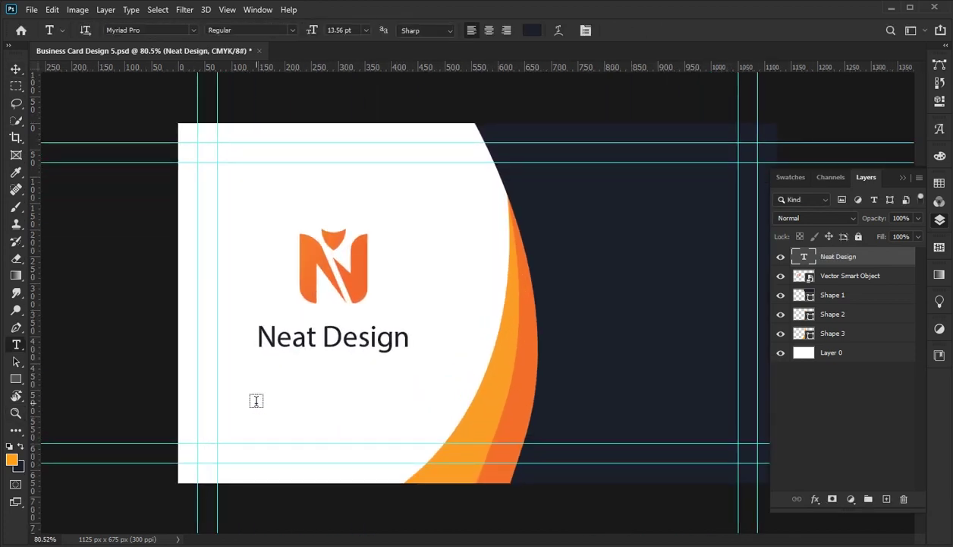
click(255, 398)
text(DESIGN )
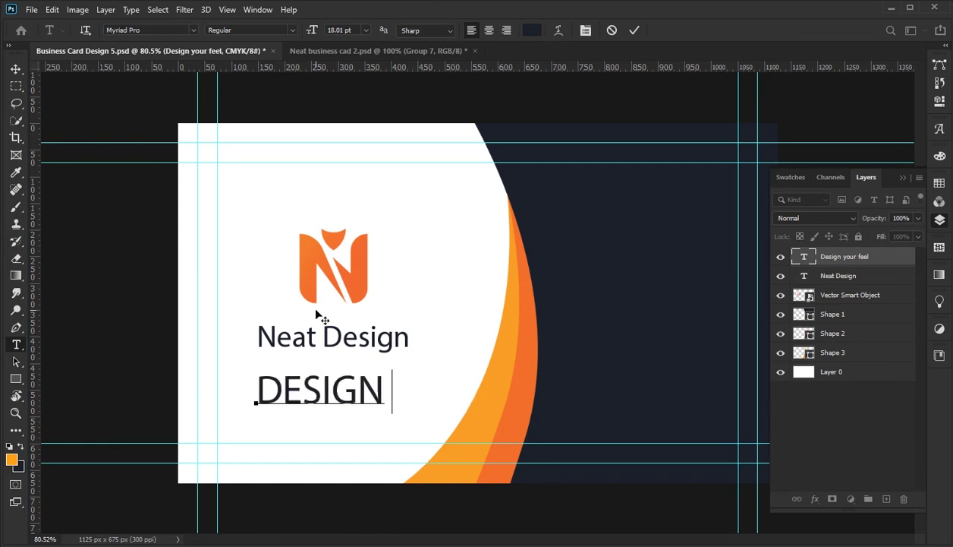
text(YOUR FEEL)
key(ctrl+Return)
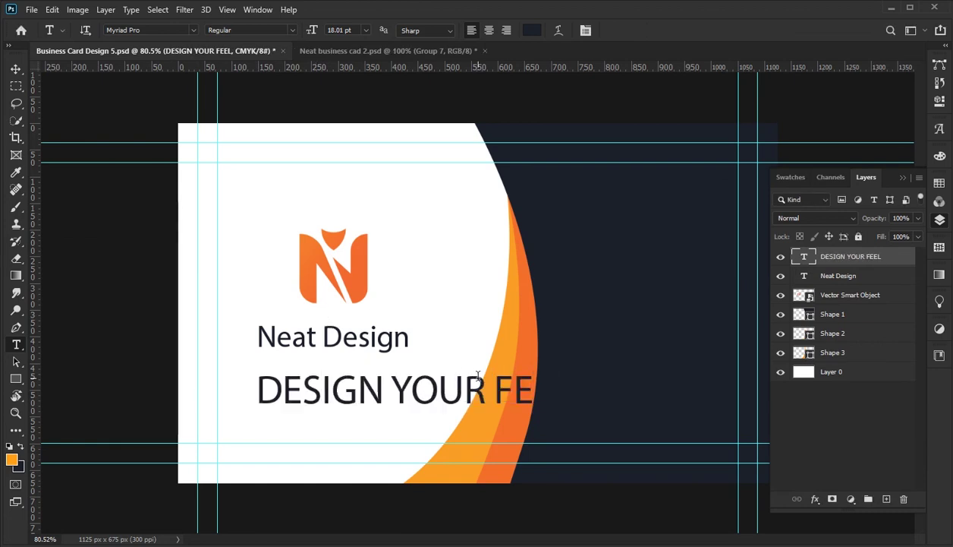
key(ctrl+t)
drag(570, 401, 422, 400)
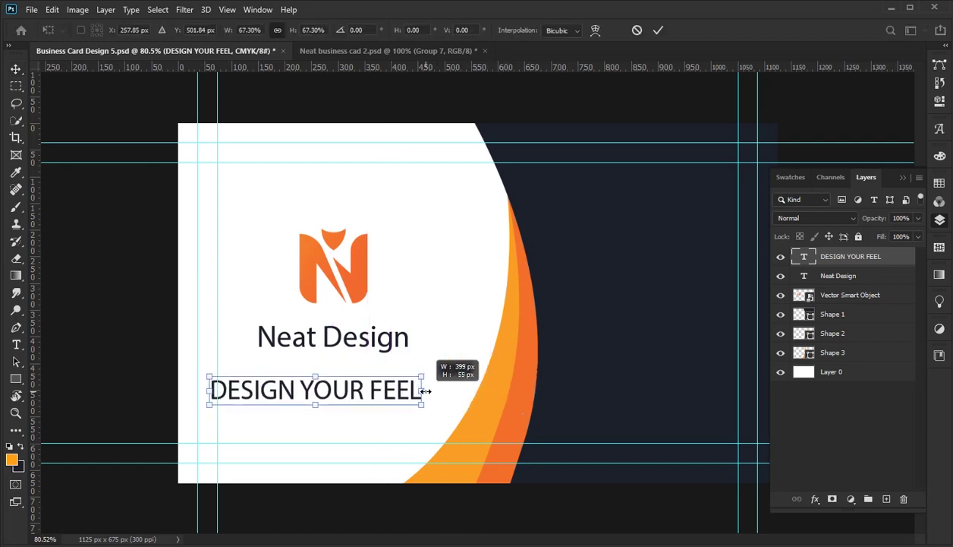
key(Return)
Set the subtitle's tracking to 340 and shrink it to fit under Neat Design.
click(940, 221)
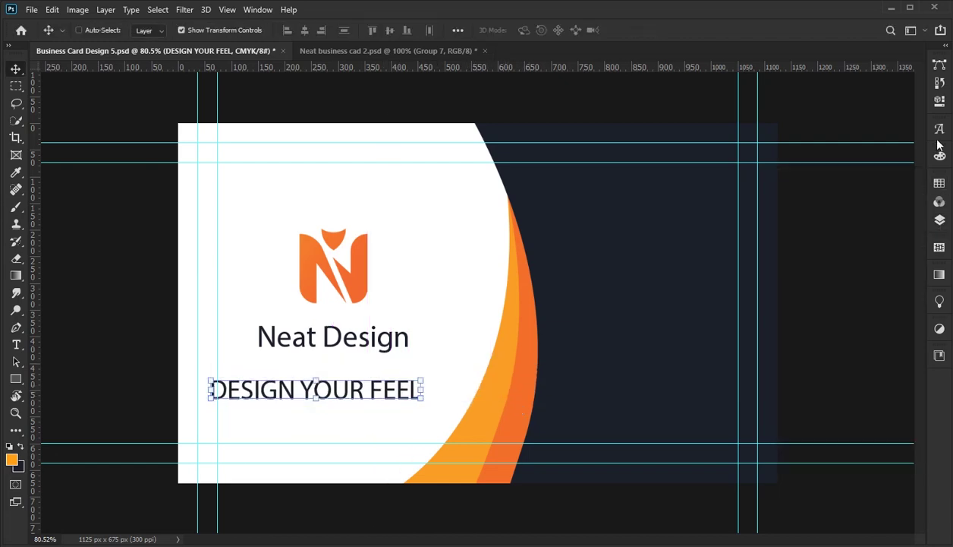
click(940, 100)
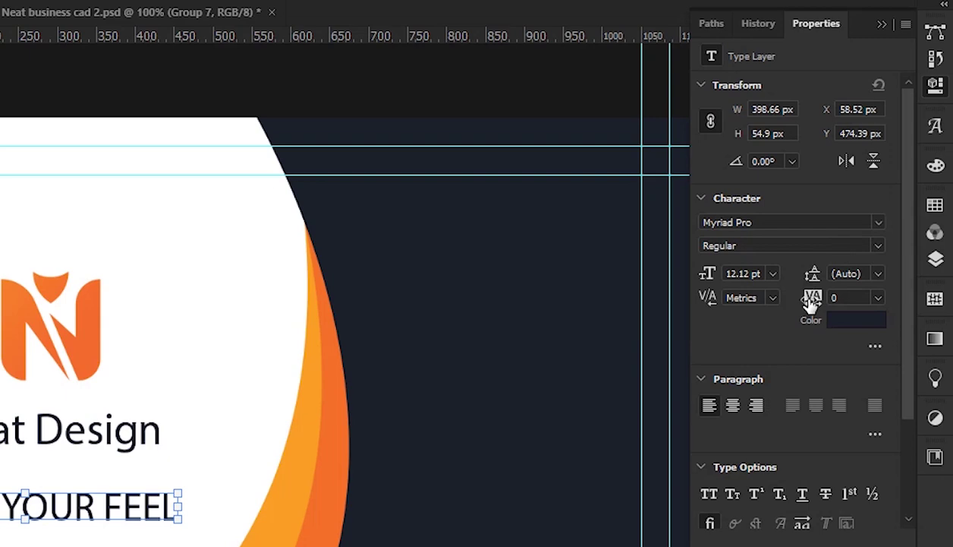
drag(811, 301, 834, 304)
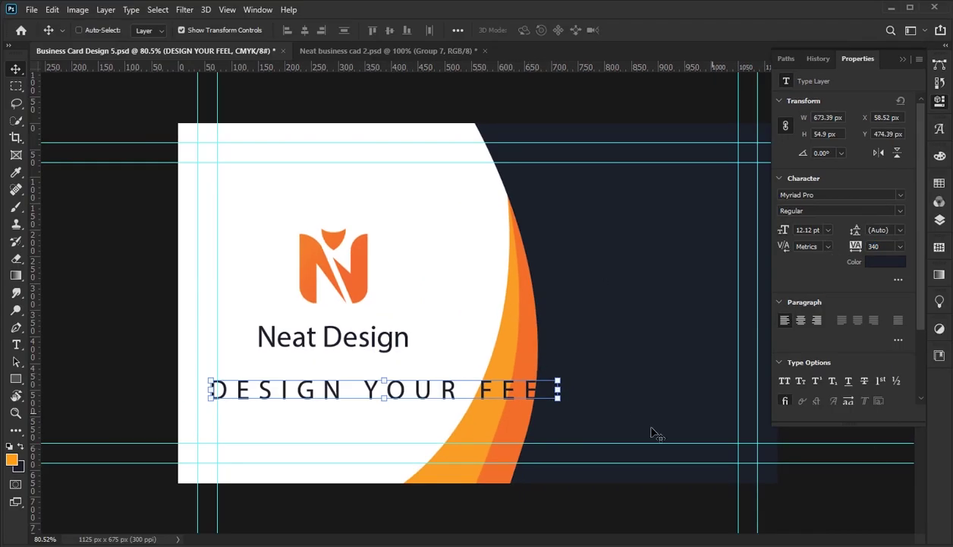
drag(547, 402, 363, 414)
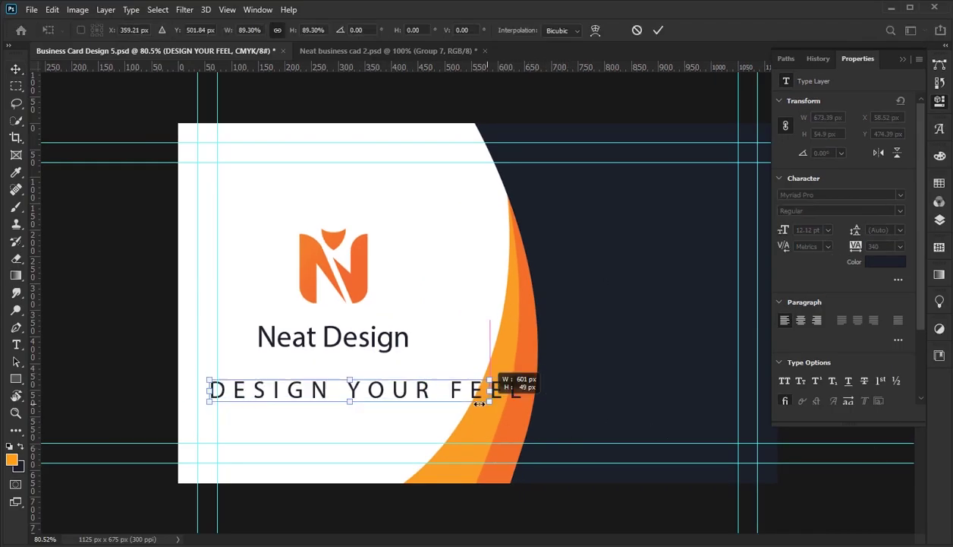
mouse_move(364, 414)
mouse_down()
mouse_move(338, 413)
mouse_move(377, 366)
mouse_up()
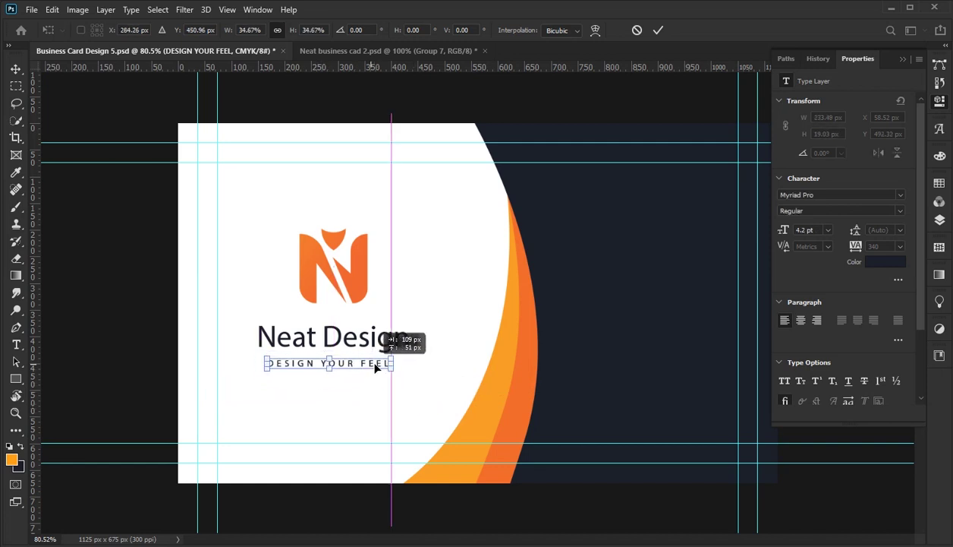
key(Return)
Zoom in and centre the subtitle beneath Neat Design.
key(z)
drag(319, 345, 364, 357)
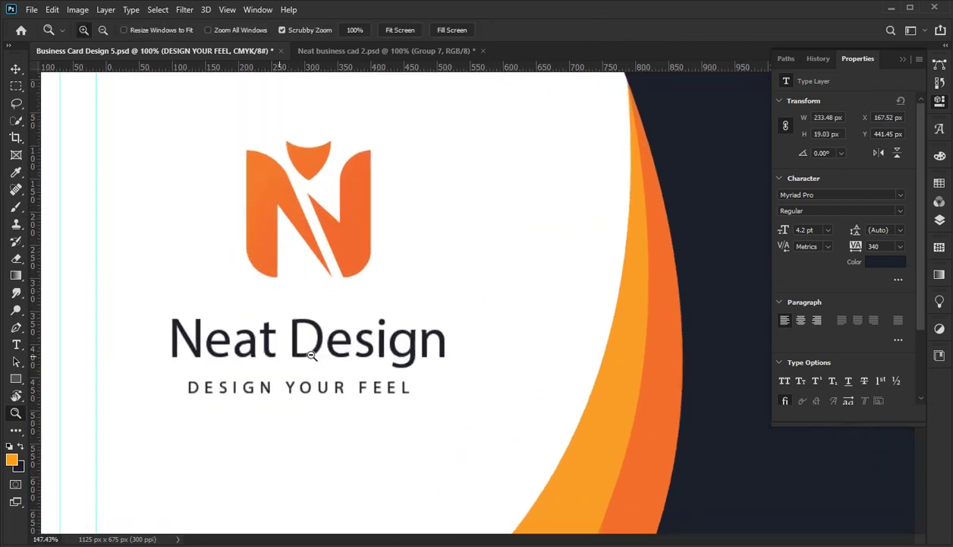
key(v)
drag(398, 406, 414, 408)
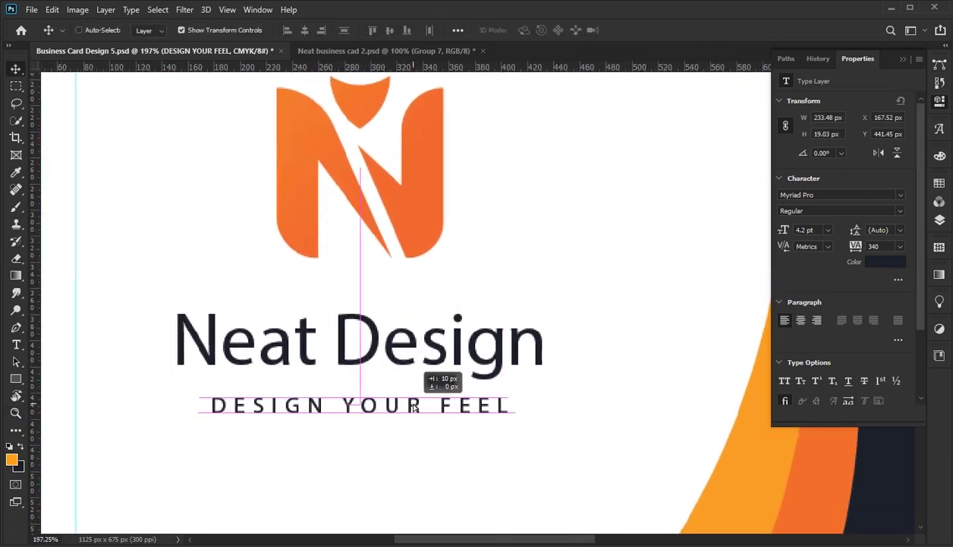
scroll(426, 396, down, 5)
Add the first phone number as white text on the navy side and scale it down.
key(z)
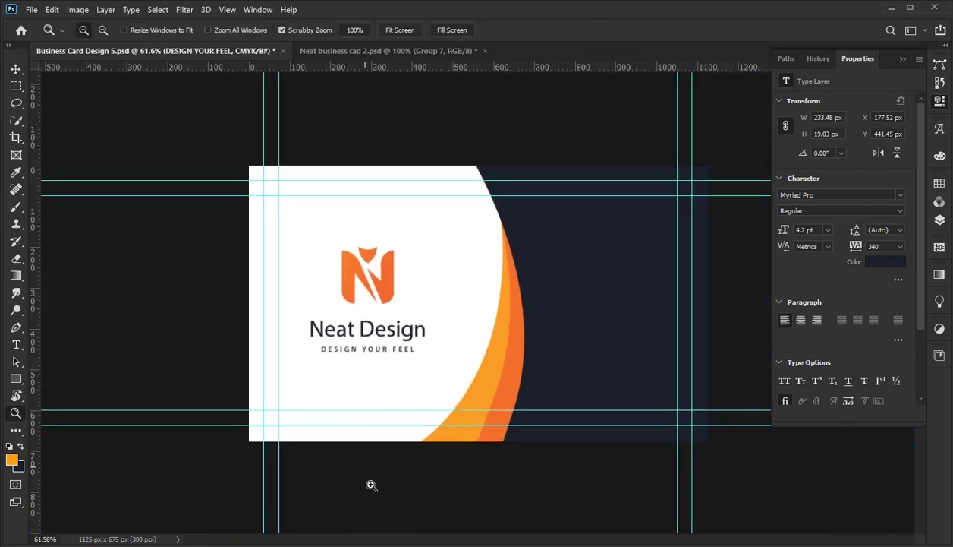
key(ctrl+0)
key(t)
click(521, 231)
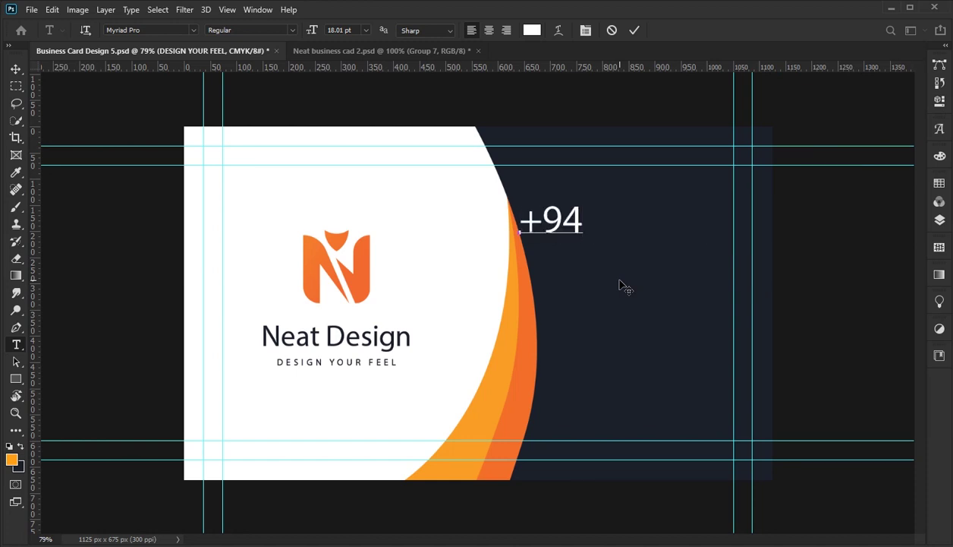
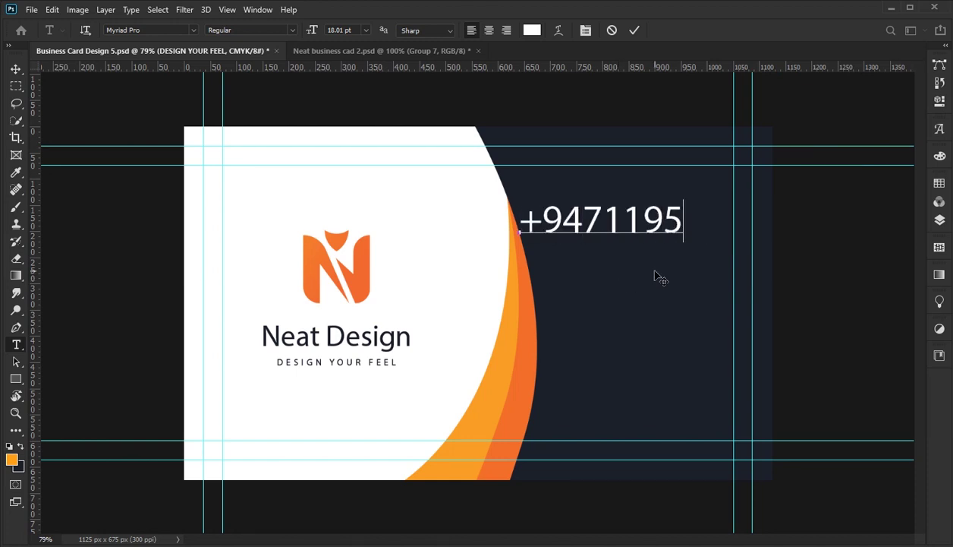
key(ctrl+Return)
key(ctrl+t)
mouse_move(759, 220)
mouse_down()
mouse_move(630, 220)
mouse_move(707, 220)
mouse_up()
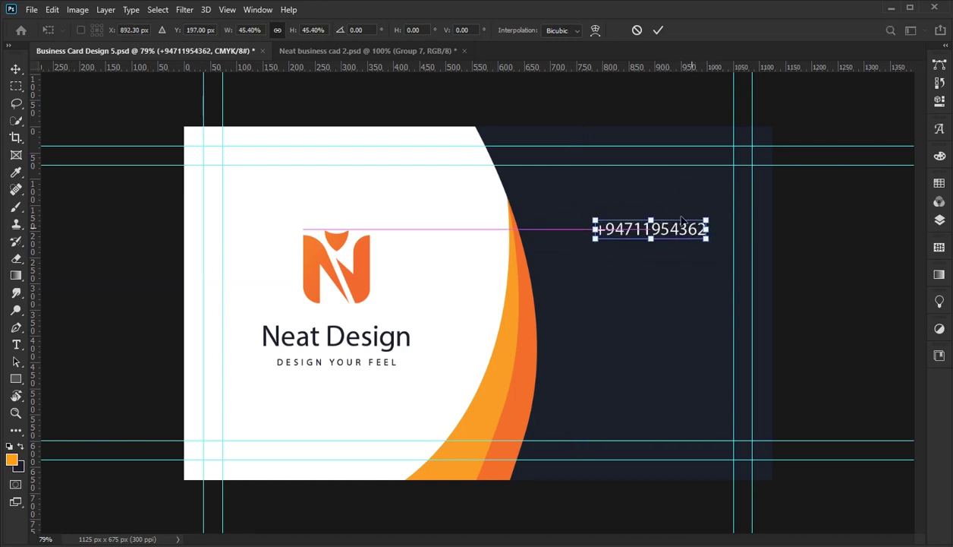
key(Return)
key(ctrl+plus)
key(ctrl+plus)
Duplicate the phone number below it and edit the copy into the second phone number.
drag(672, 279, 673, 325)
double_click(630, 312)
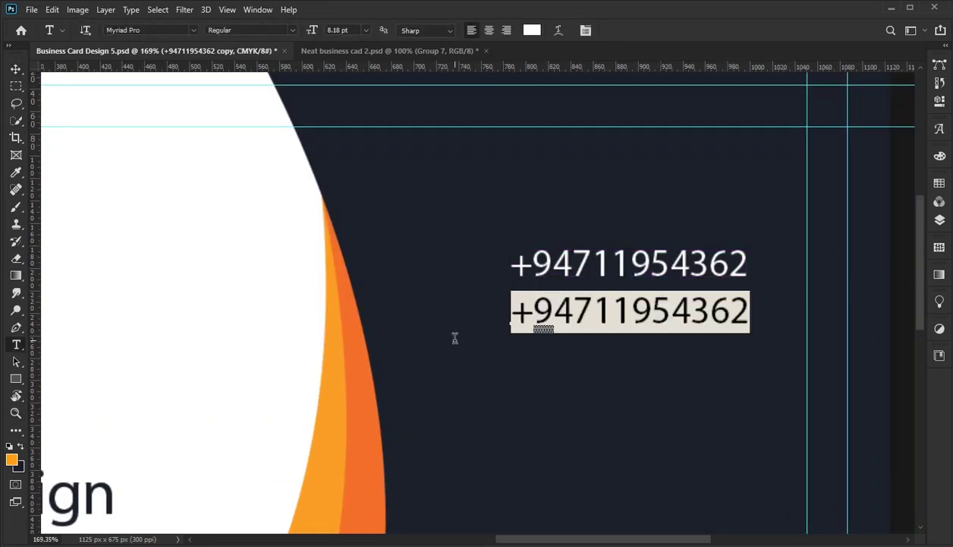
drag(565, 311, 752, 310)
text(760)
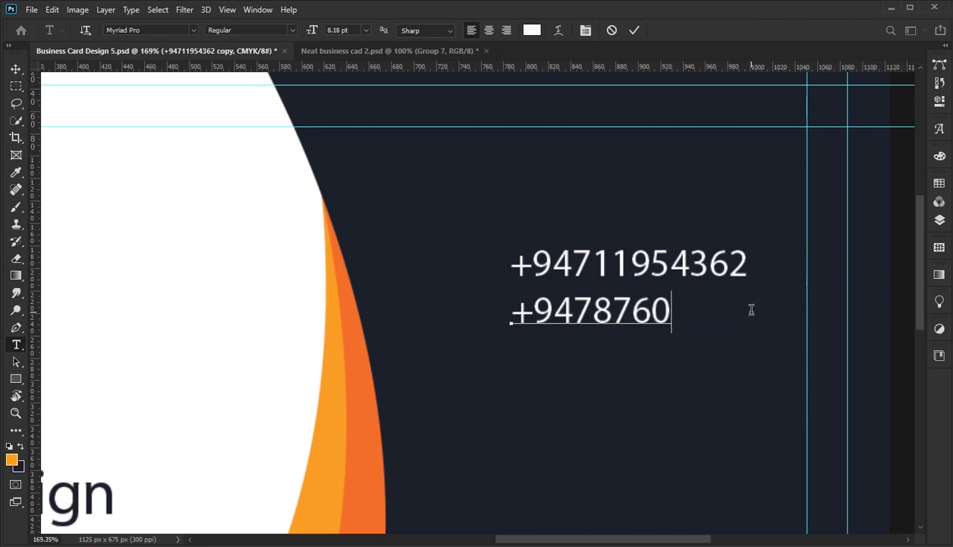
text(1743)
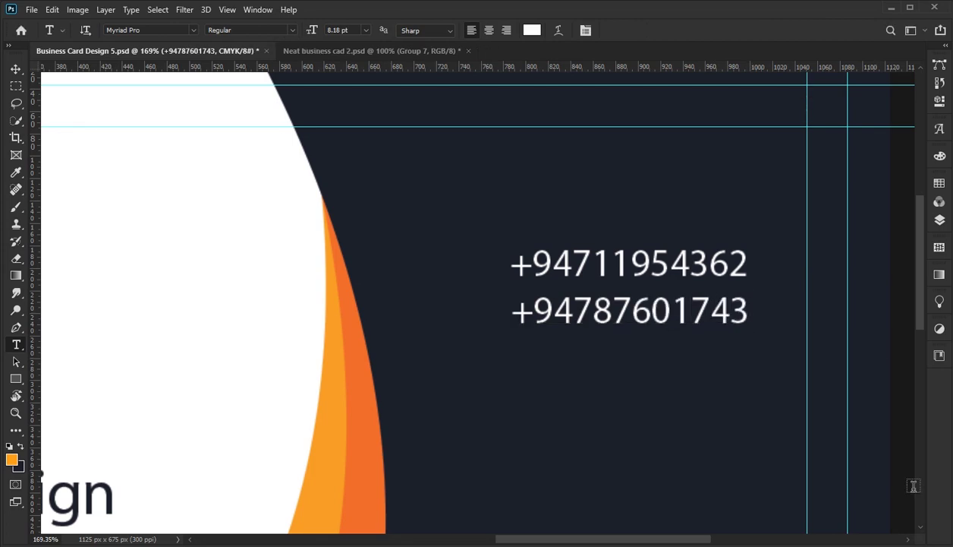
key(ctrl+Return)
key(v)
scroll(659, 361, down, 3)
scroll(621, 215, up, 2)
Duplicate the second number further down and replace its text with the street address.
mouse_move(634, 192)
mouse_down()
mouse_move(636, 263)
mouse_move(636, 249)
mouse_up()
key(t)
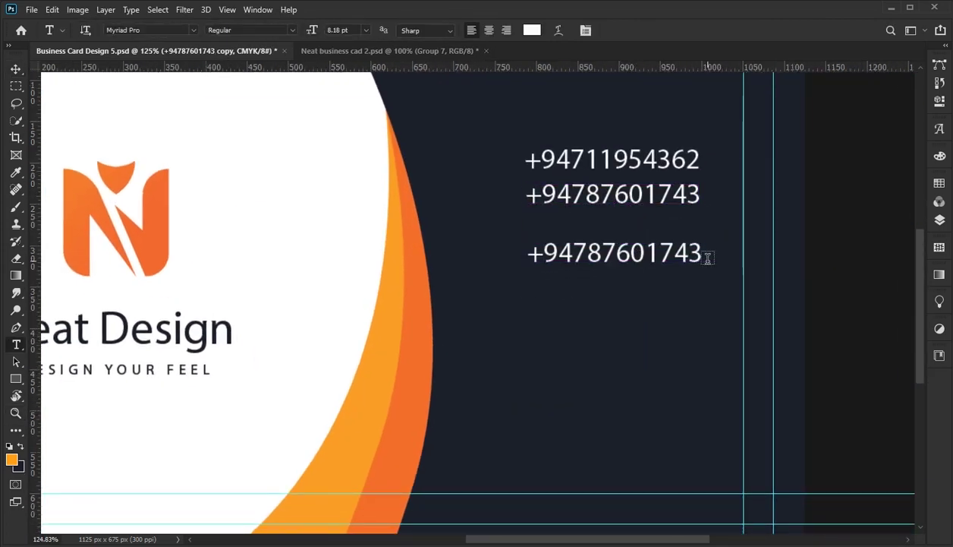
double_click(589, 254)
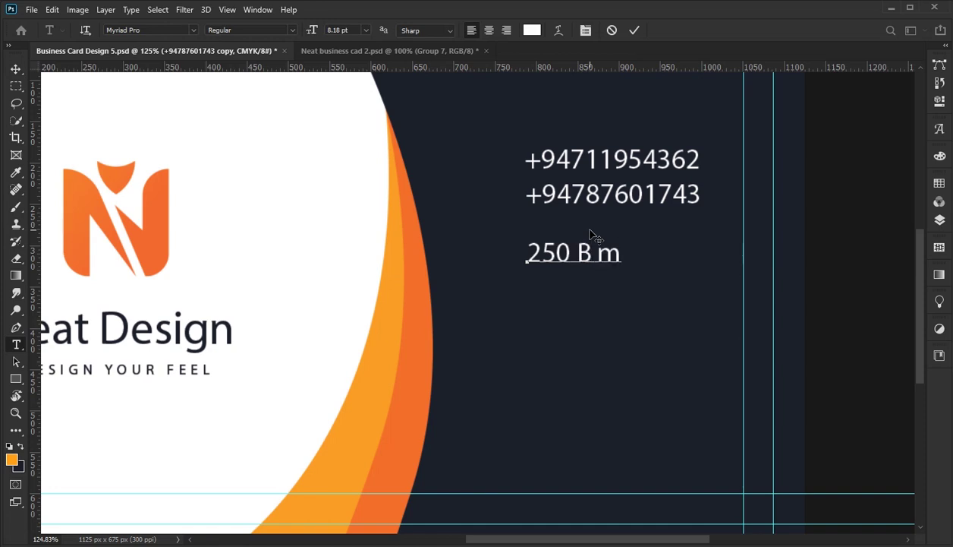
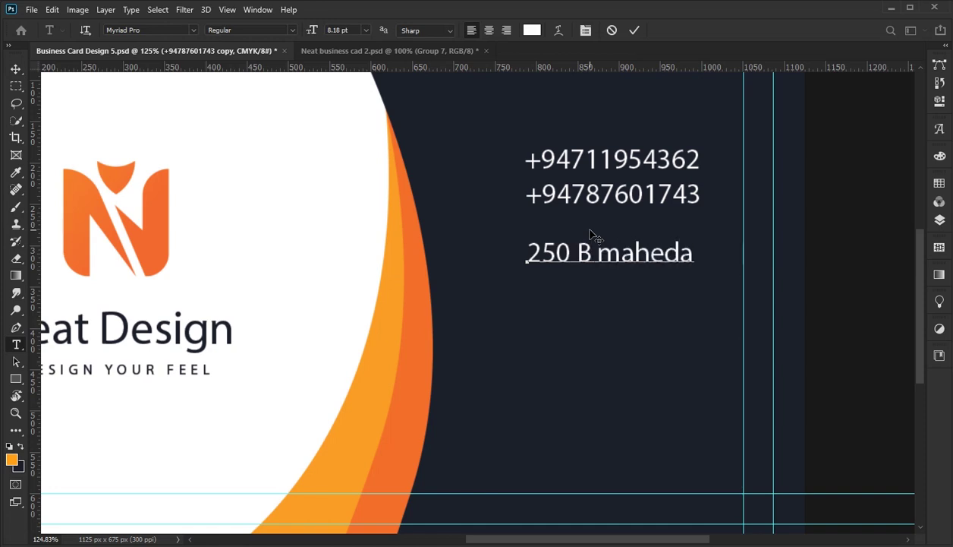
drag(611, 273, 494, 311)
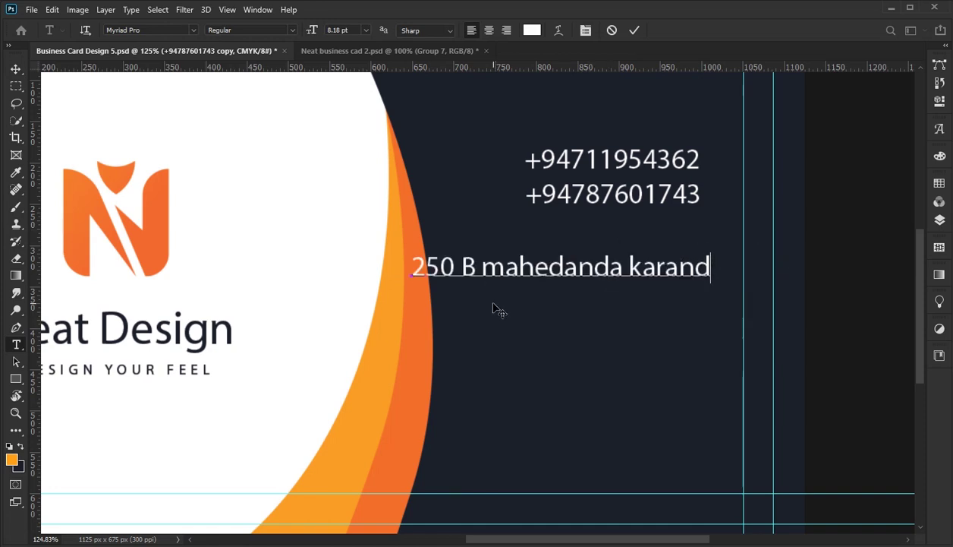
key(ctrl+Return)
Align the address, then duplicate it below and turn the copy into the e-mail address.
key(v)
mouse_move(653, 279)
mouse_down()
mouse_move(766, 268)
mouse_move(759, 326)
mouse_up()
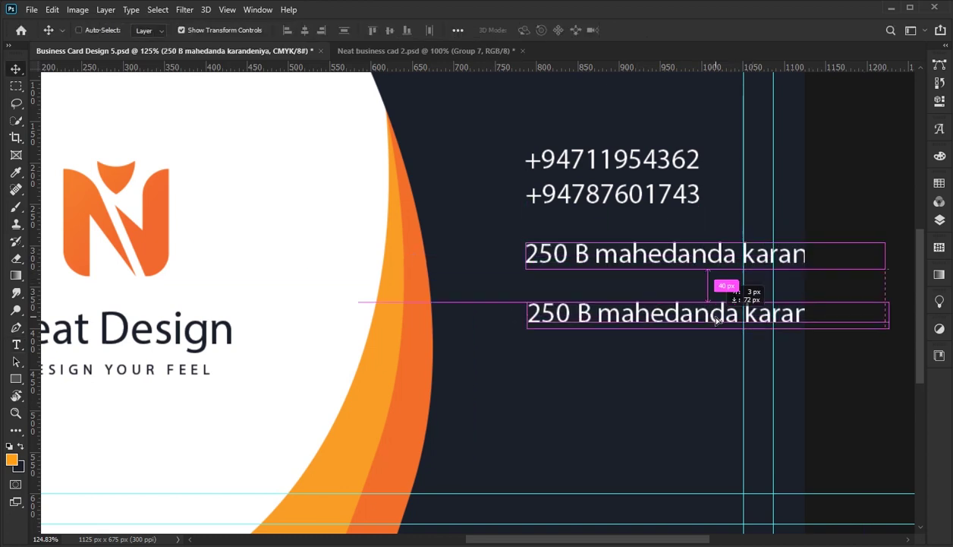
key(t)
click(529, 313)
key(ctrl+a)
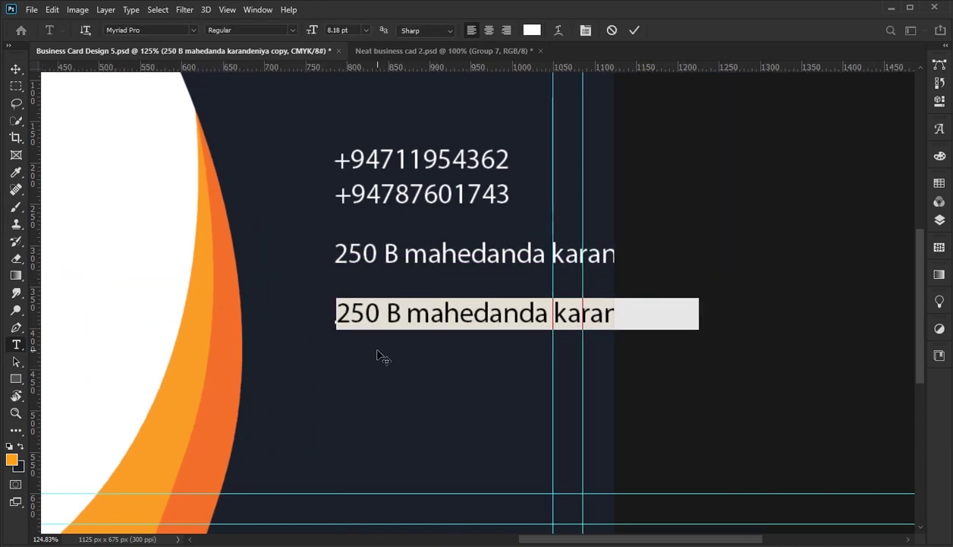
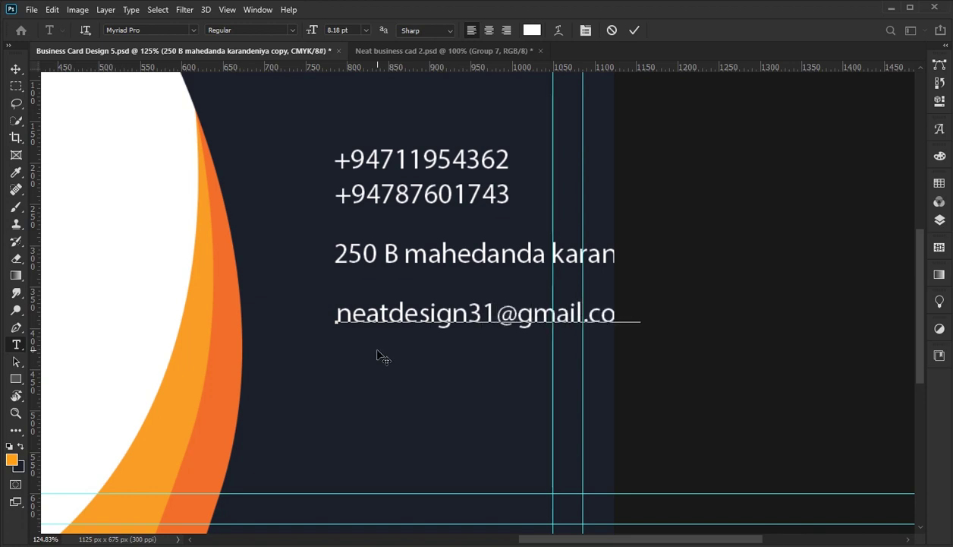
key(ctrl+Return)
key(v)
drag(516, 317, 516, 326)
key(z)
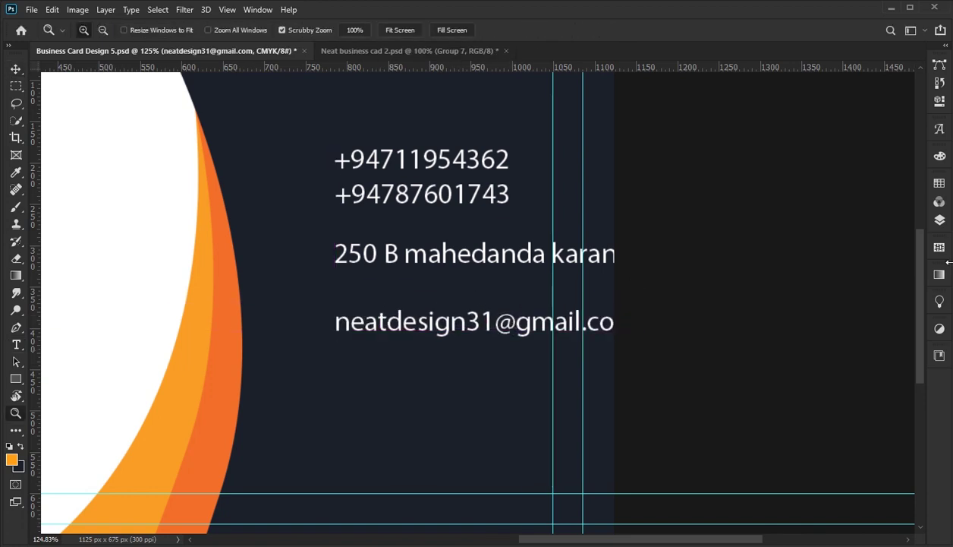
click(939, 221)
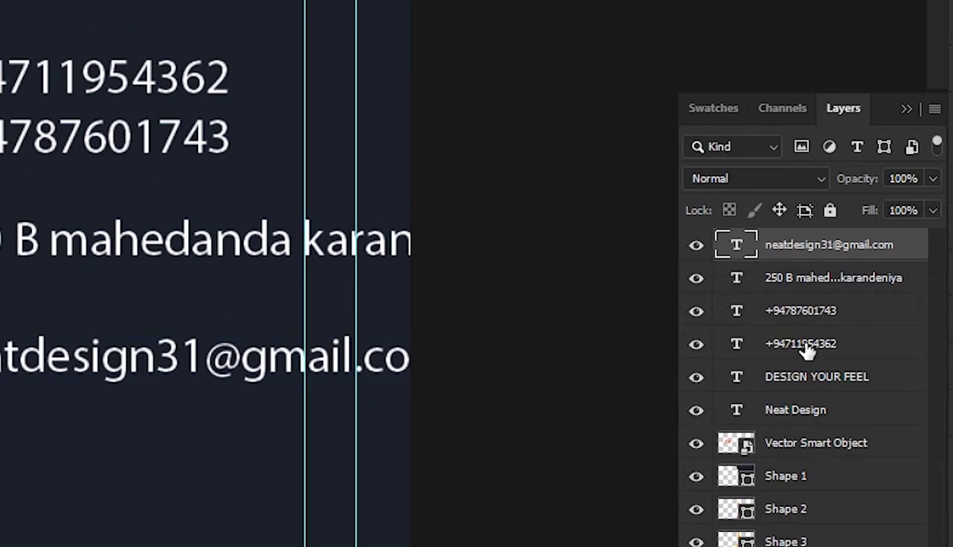
Move the four contact text lines together down and to the left.
shift+click(810, 312)
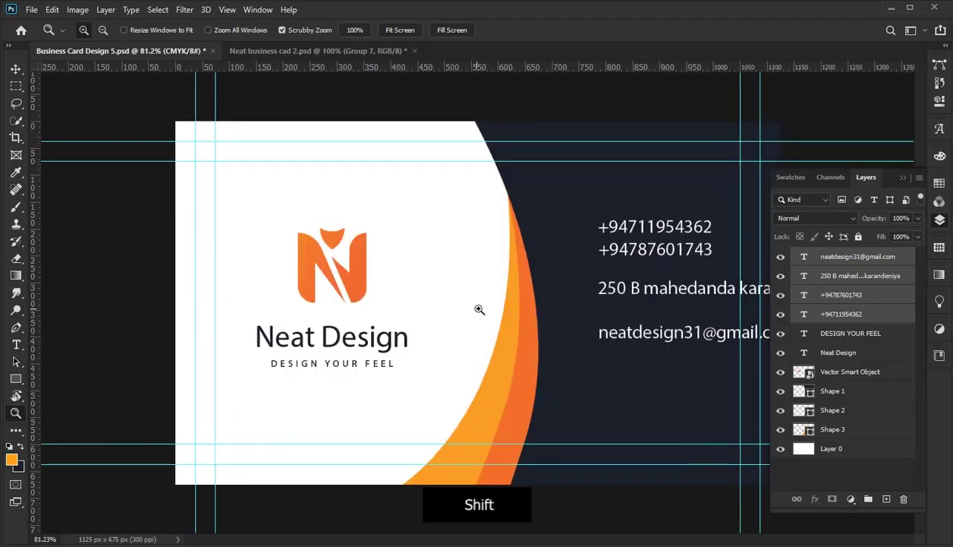
key(v)
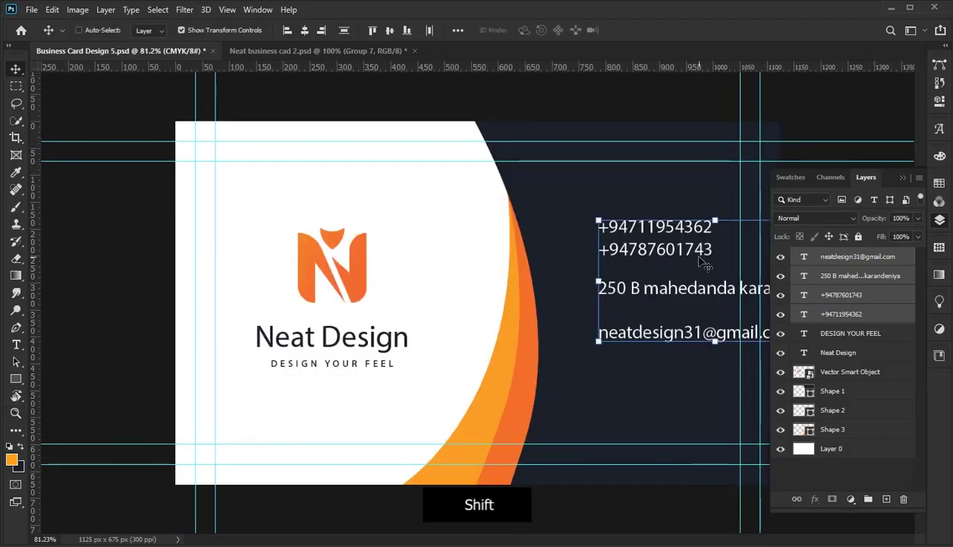
mouse_move(694, 255)
mouse_down()
mouse_move(666, 298)
mouse_move(670, 282)
mouse_up()
key(z)
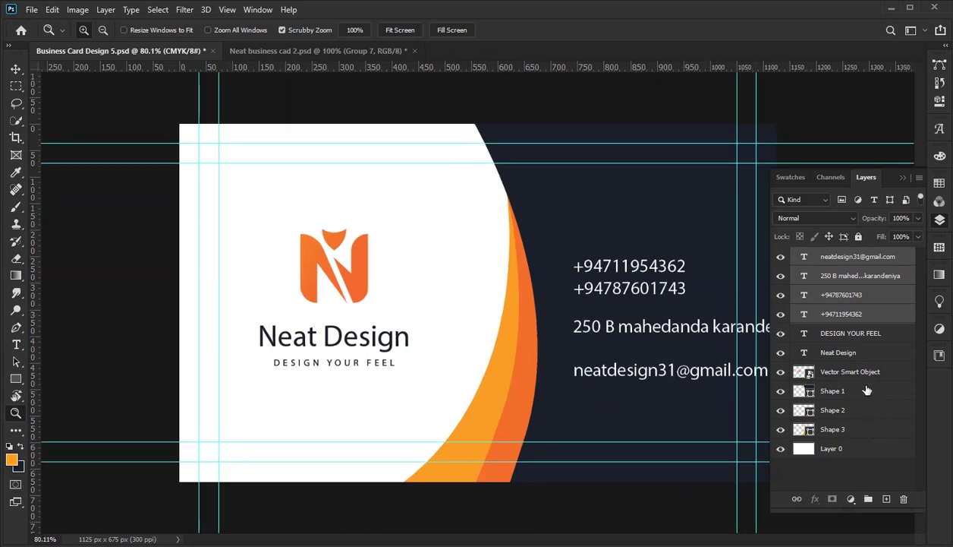
Select Shape 1 through Shape 3 and shift the orange curves to the left.
click(860, 375)
shift+click(827, 429)
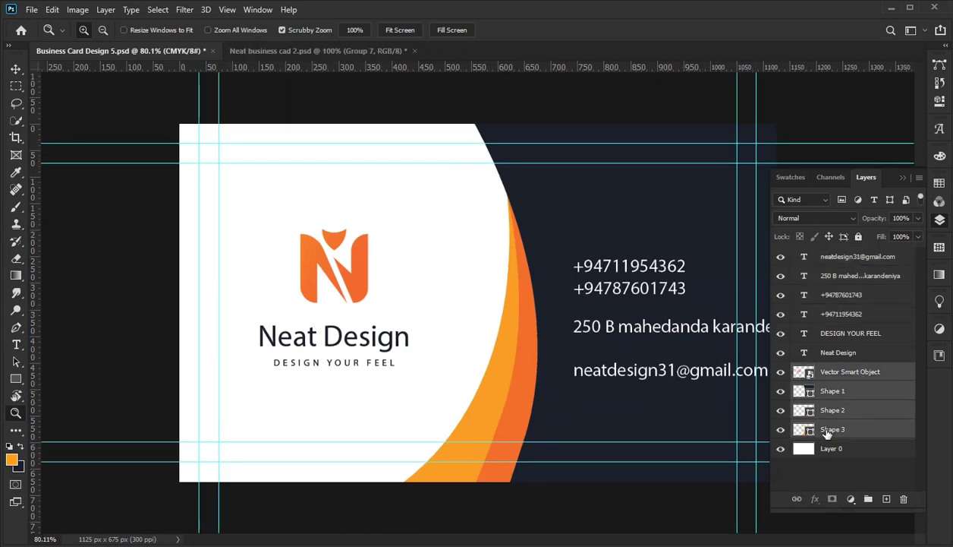
click(833, 392)
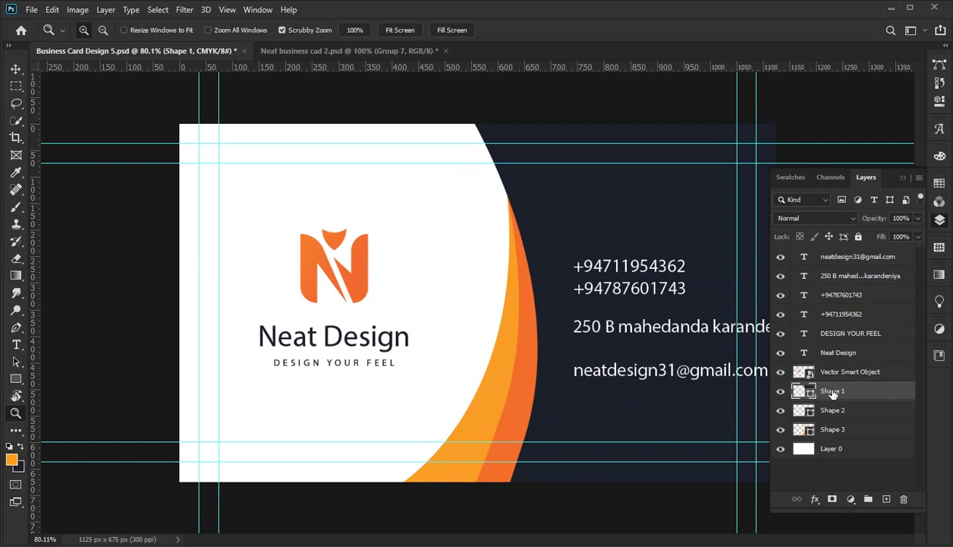
shift+click(831, 431)
key(v)
drag(588, 301, 562, 301)
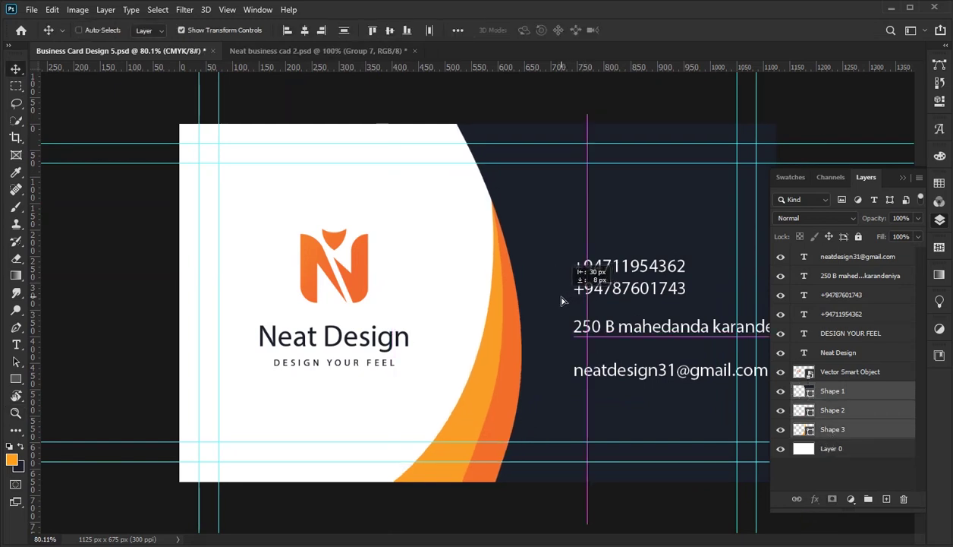
drag(562, 302, 552, 303)
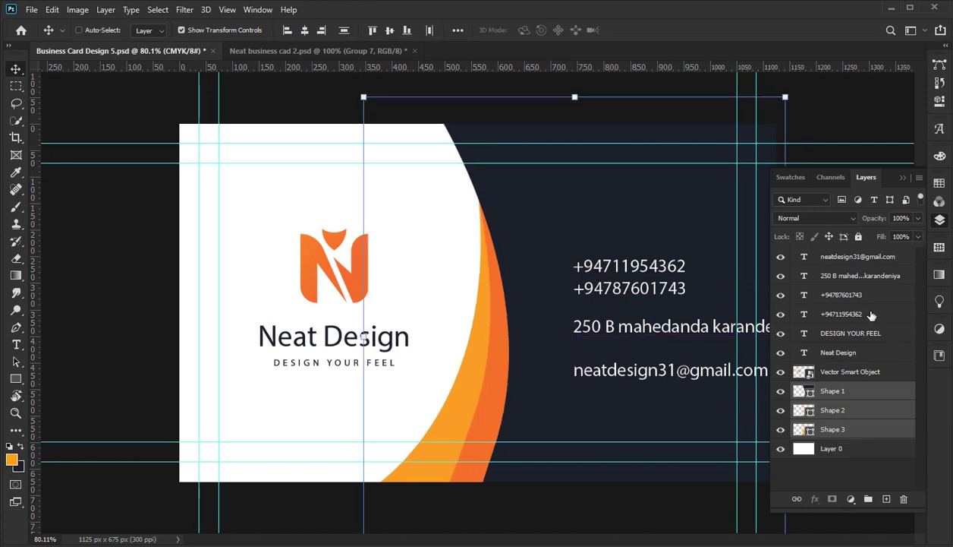
Move the four-line contact text block left and up within the card.
click(852, 317)
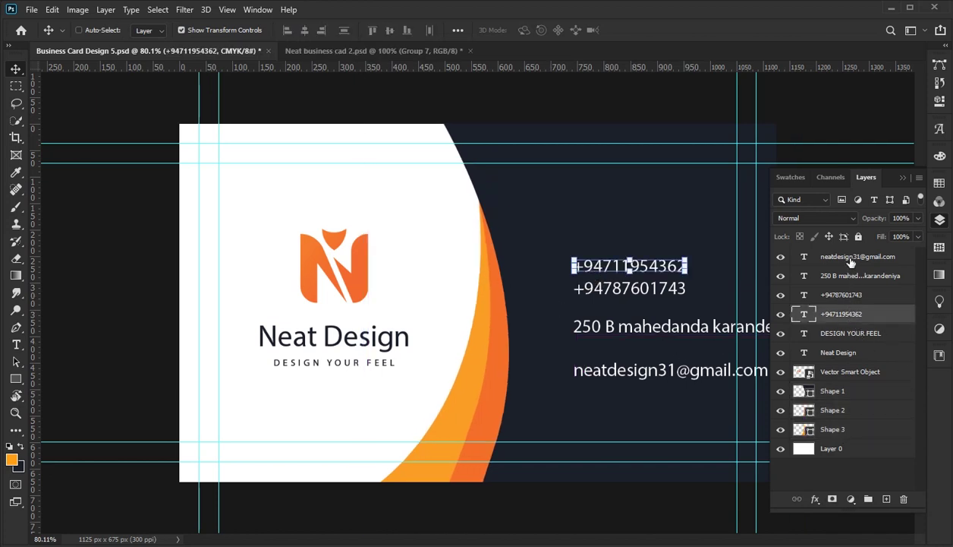
shift+click(795, 262)
drag(651, 292, 605, 262)
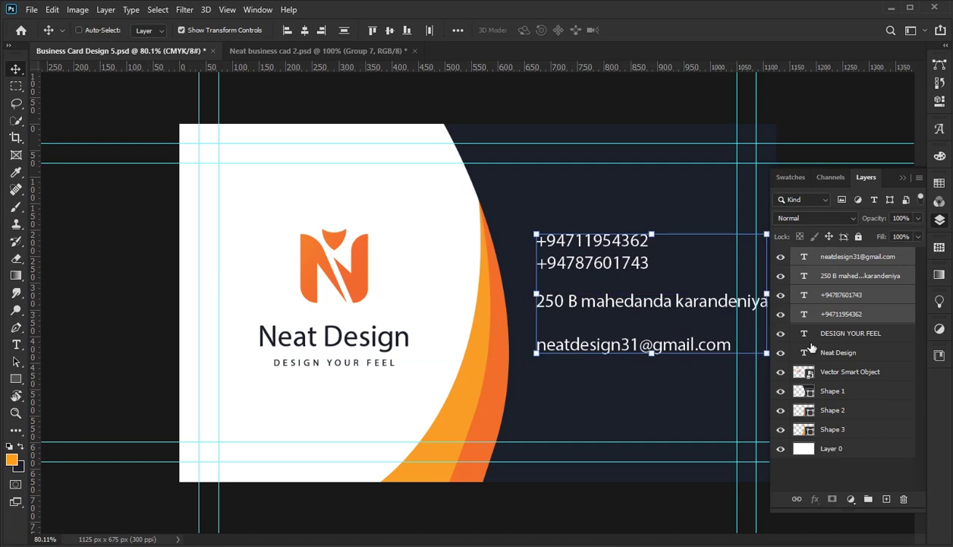
Nudge Shapes 1–3 about 18 px left and enlarge Shape 1 to roughly 105%.
click(838, 392)
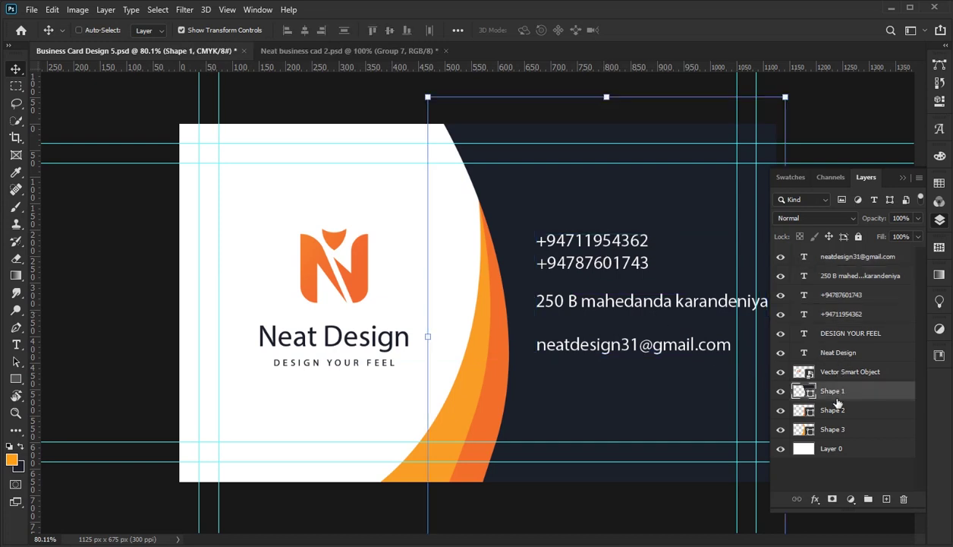
shift+click(830, 431)
drag(585, 417, 569, 421)
click(831, 390)
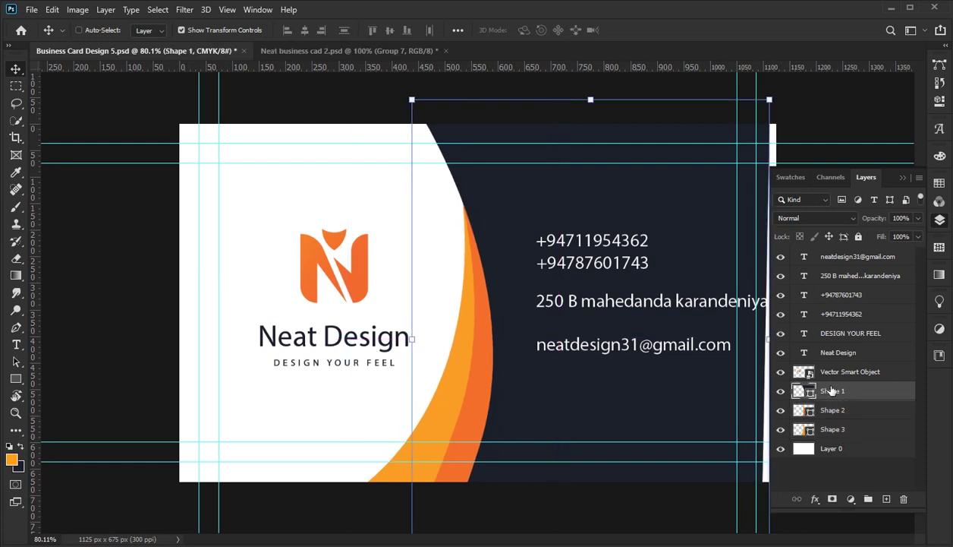
drag(769, 100, 787, 88)
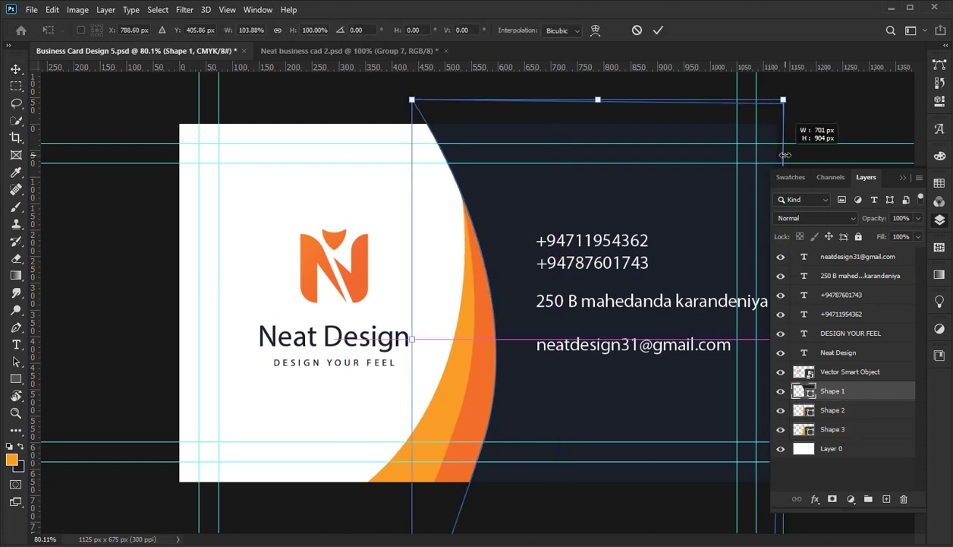
key(Return)
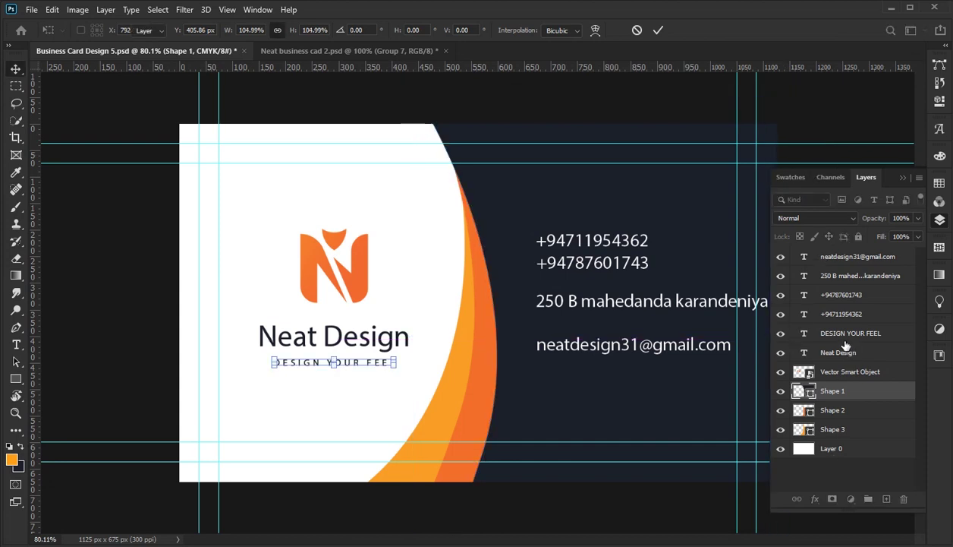
Move the four contact text lines down-left and scale them up.
click(841, 337)
click(845, 318)
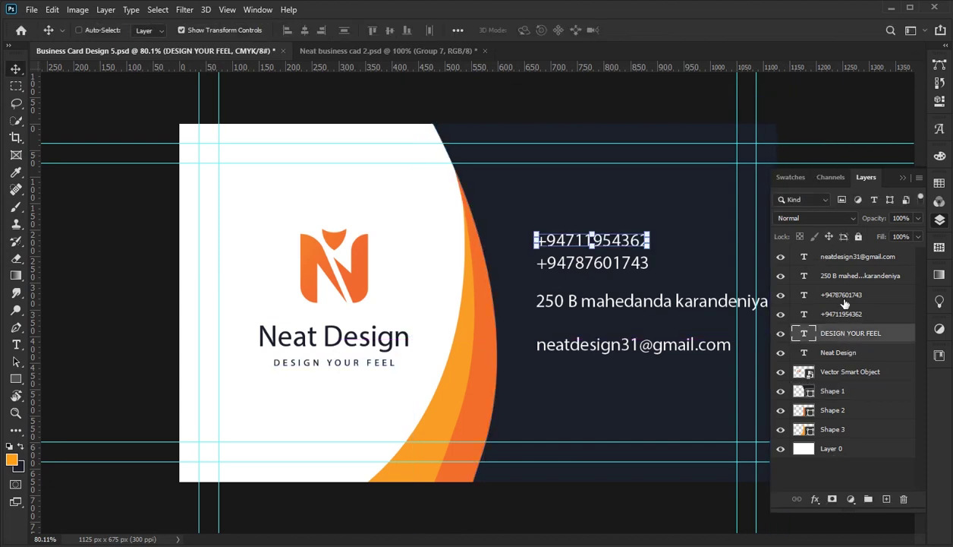
shift+click(829, 257)
drag(622, 274, 614, 289)
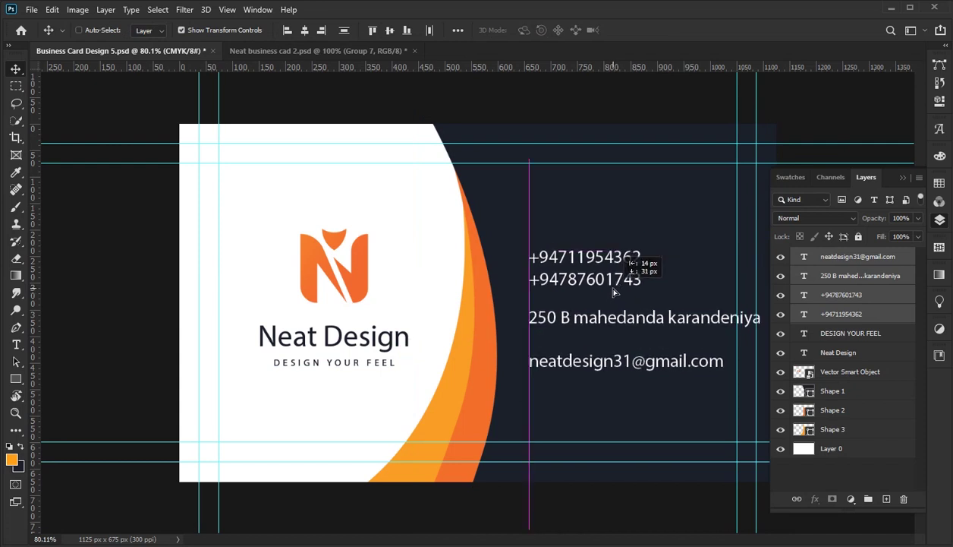
drag(615, 290, 618, 305)
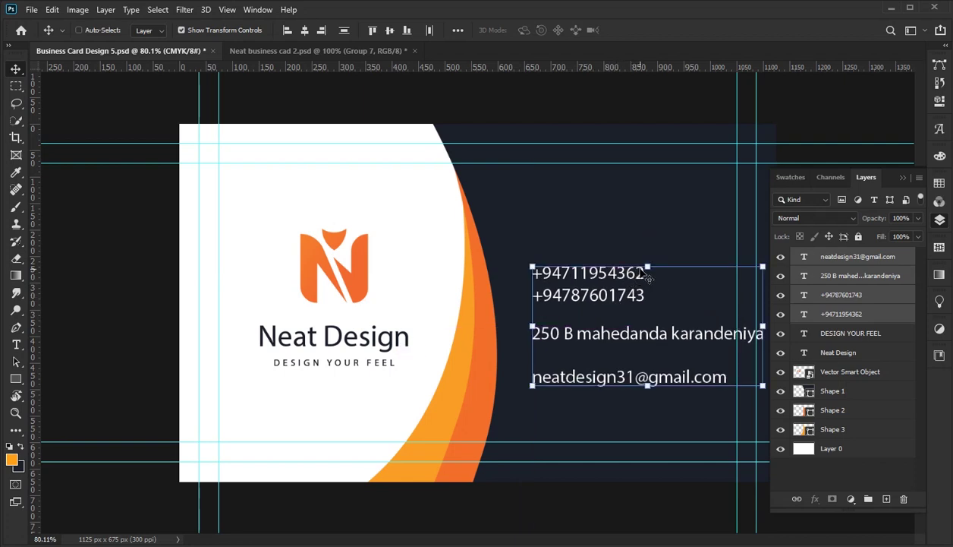
drag(645, 263, 643, 258)
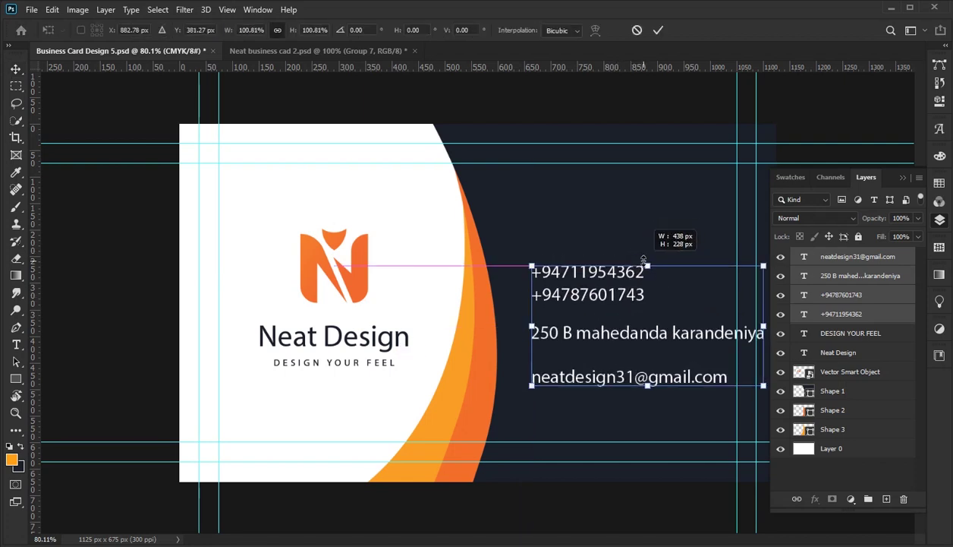
key(Return)
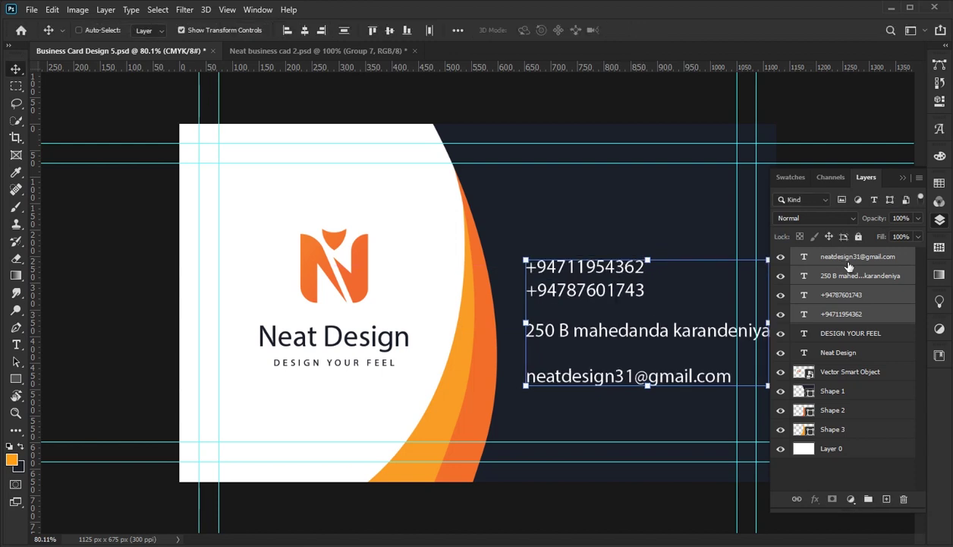
Shrink the contact text block back slightly and nudge it up-left.
click(940, 221)
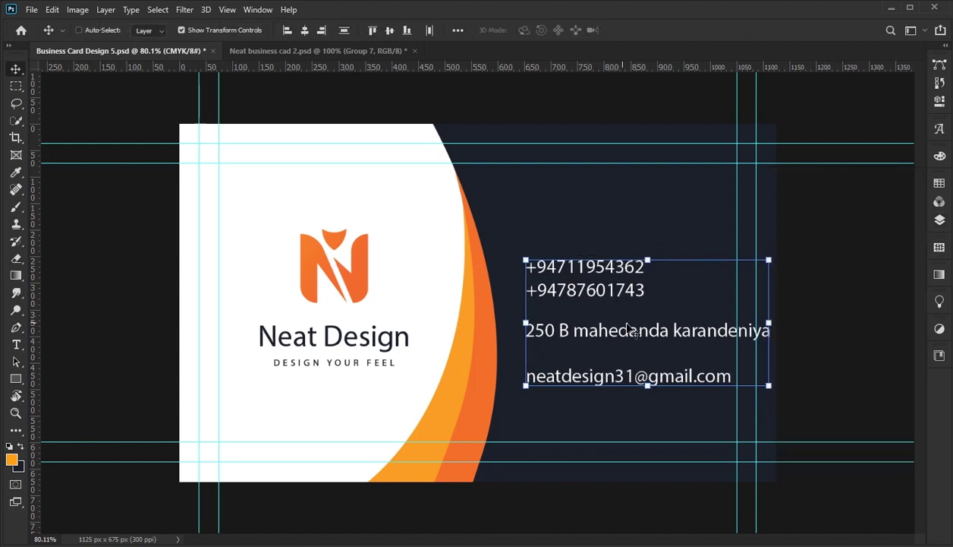
key(ctrl)
drag(766, 323, 763, 324)
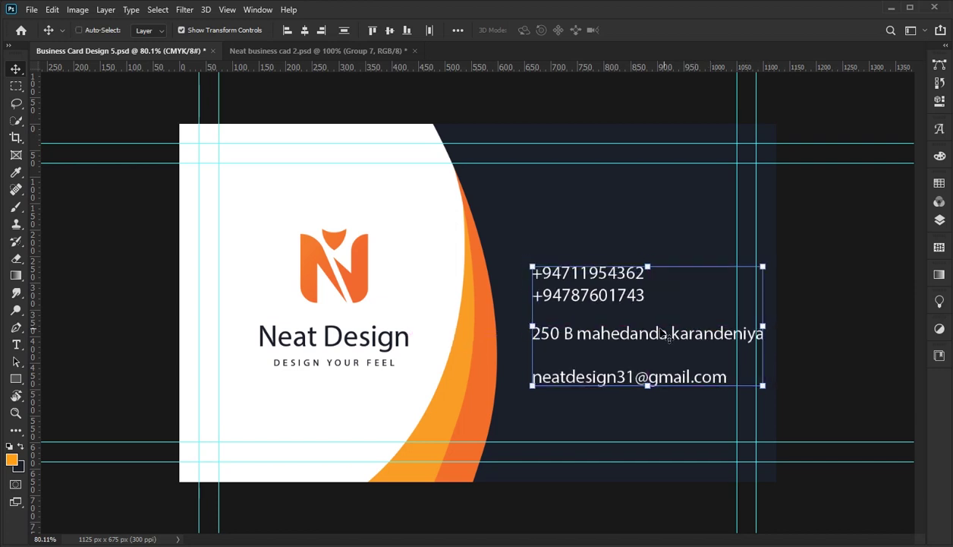
mouse_move(663, 333)
mouse_down()
mouse_move(654, 325)
mouse_move(654, 333)
mouse_up()
Drop the phone icon PNG onto the card and shrink it beside the phone numbers.
key(z)
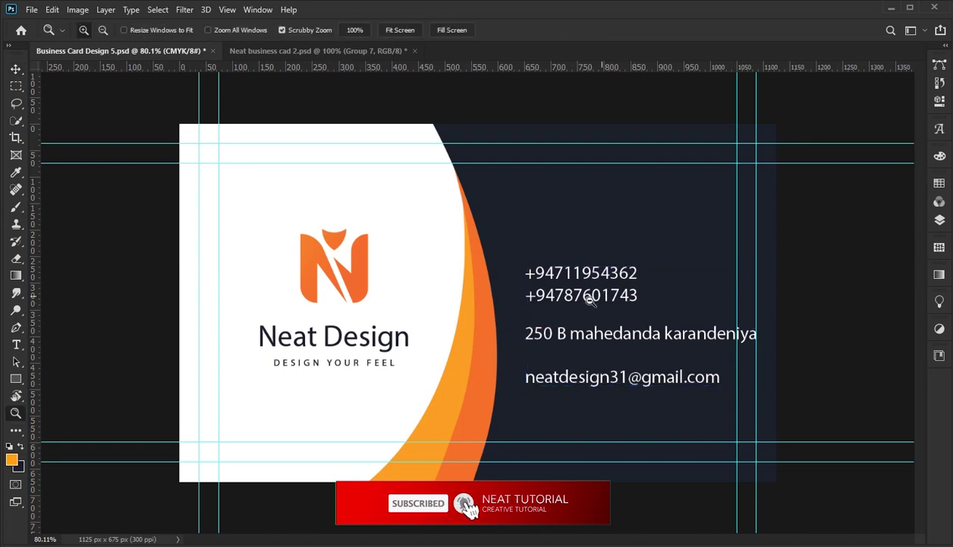
mouse_move(589, 300)
mouse_down()
mouse_move(570, 306)
mouse_move(600, 303)
mouse_move(568, 310)
mouse_up()
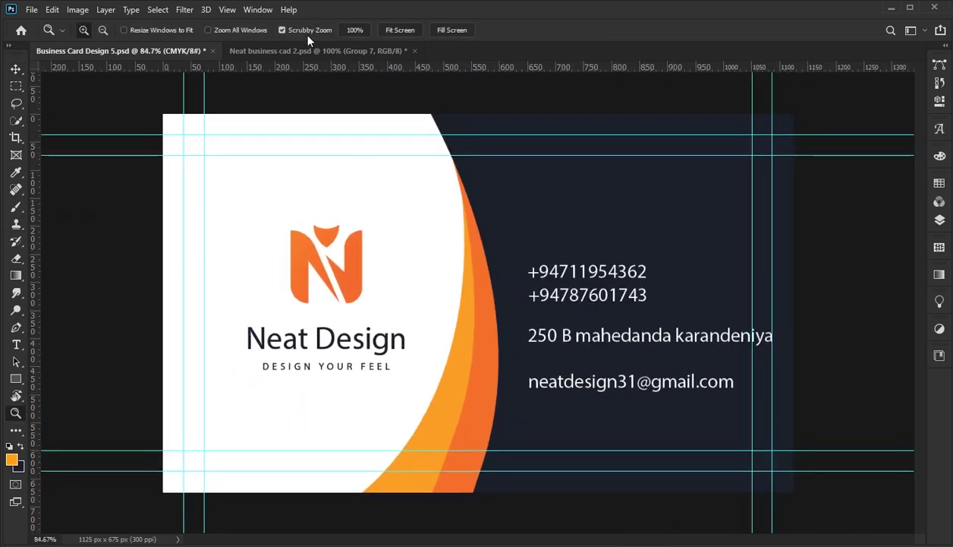
key(alt+Tab)
mouse_move(372, 207)
mouse_down()
mouse_move(443, 393)
mouse_move(486, 455)
mouse_up()
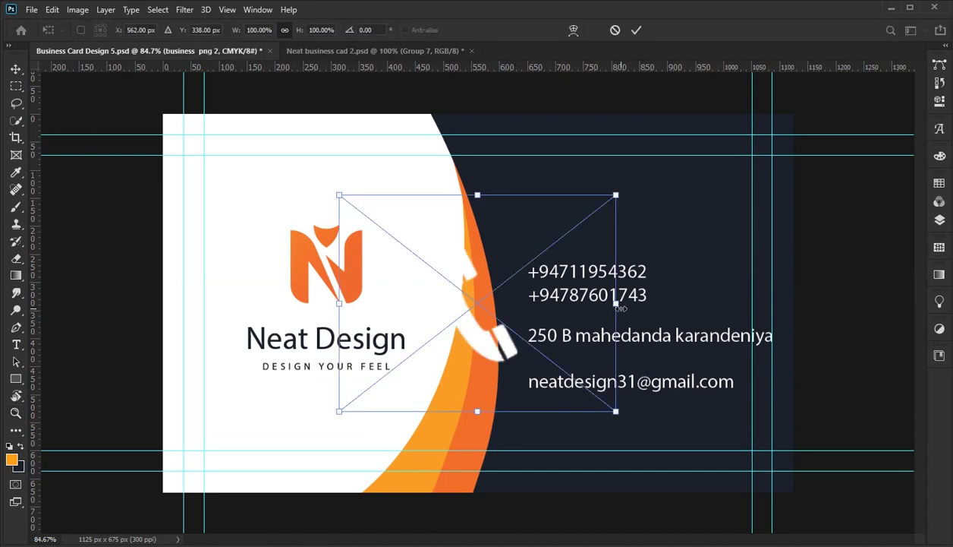
mouse_move(621, 308)
mouse_down()
mouse_move(484, 319)
mouse_move(417, 308)
mouse_move(544, 300)
mouse_move(530, 298)
mouse_move(544, 291)
mouse_up()
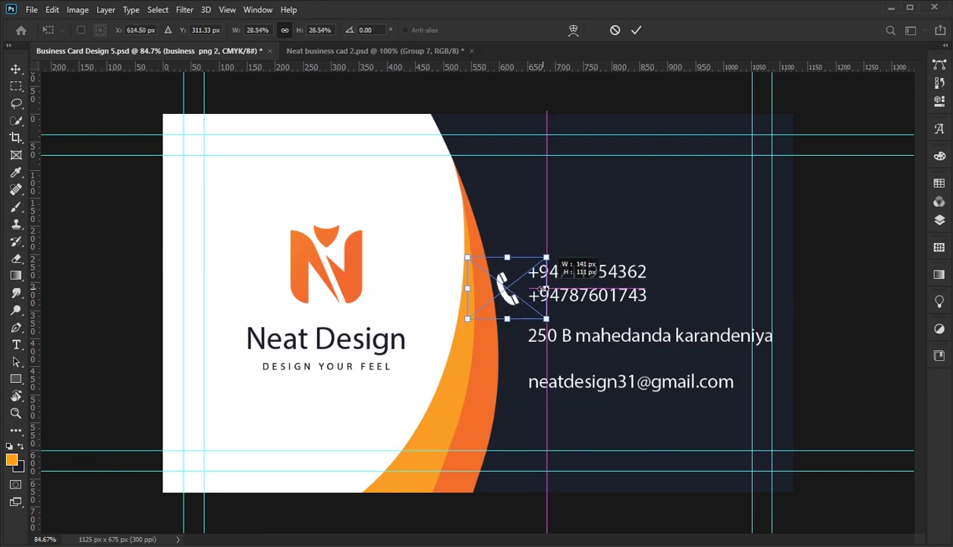
key(Return)
Narrow the phone icon and align it to the left of the two numbers.
key(z)
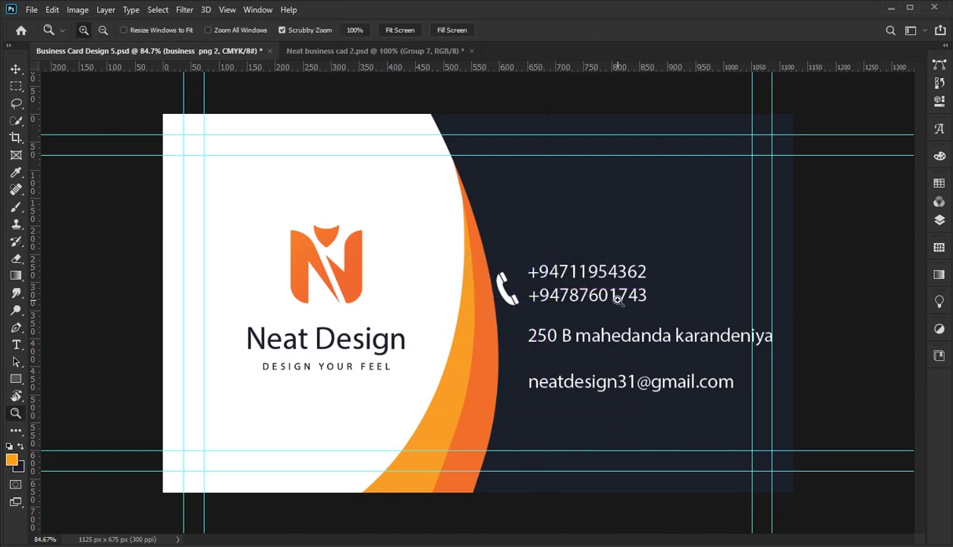
mouse_move(509, 288)
mouse_down()
mouse_move(517, 305)
mouse_move(526, 298)
mouse_up()
key(v)
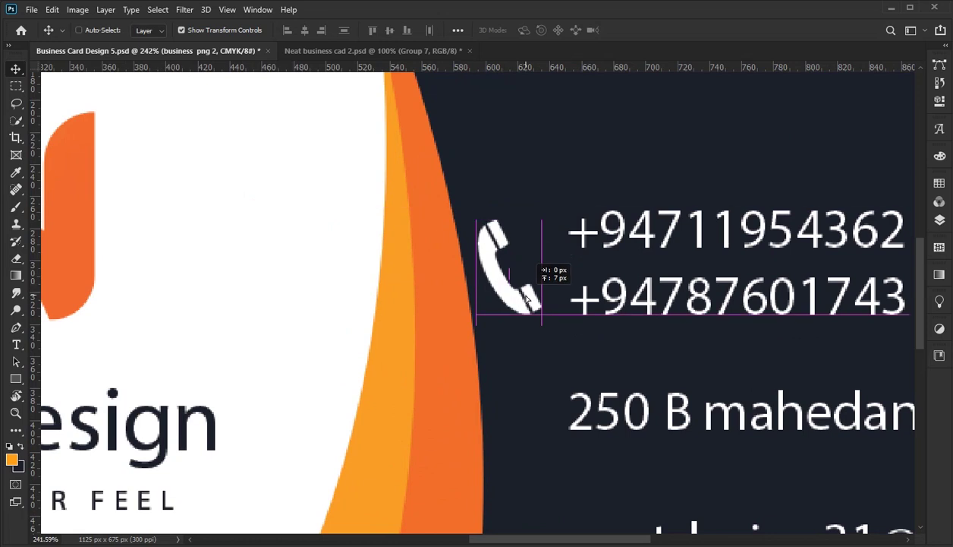
key(ctrl+t)
drag(609, 264, 548, 265)
key(Return)
drag(490, 278, 520, 280)
key(z)
key(ctrl+0)
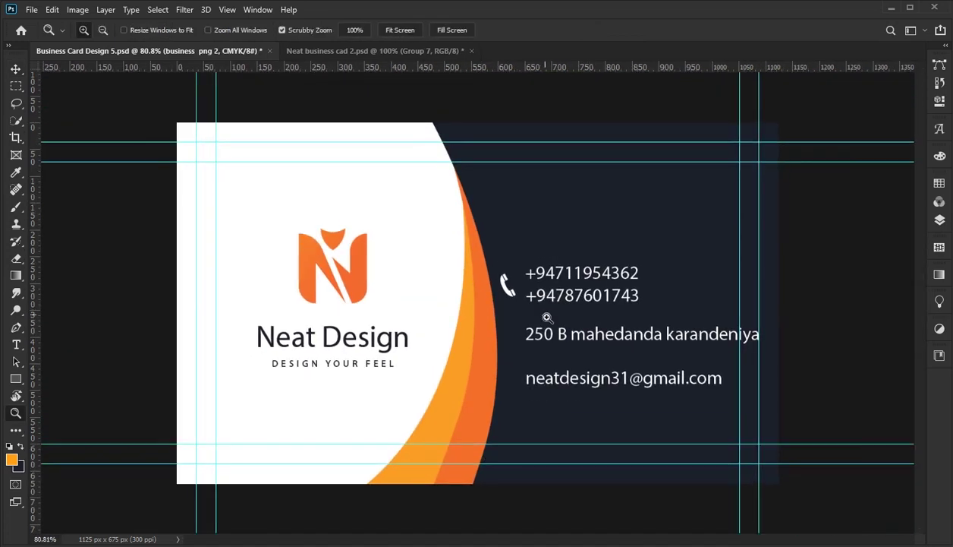
key(alt+Tab)
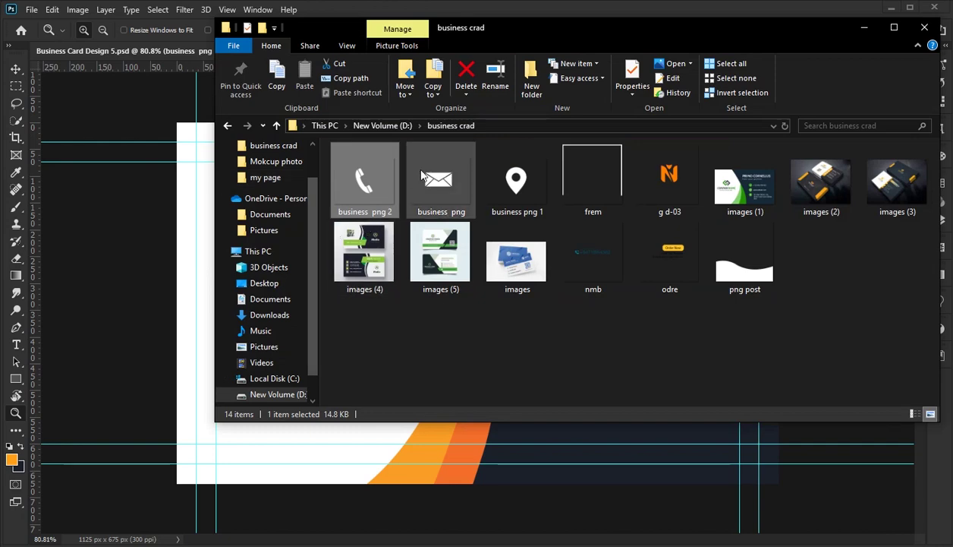
Place the envelope PNG, scale it to about 19%, and set it left of the e-mail line.
mouse_move(441, 179)
mouse_down()
mouse_move(433, 262)
mouse_move(450, 443)
mouse_up()
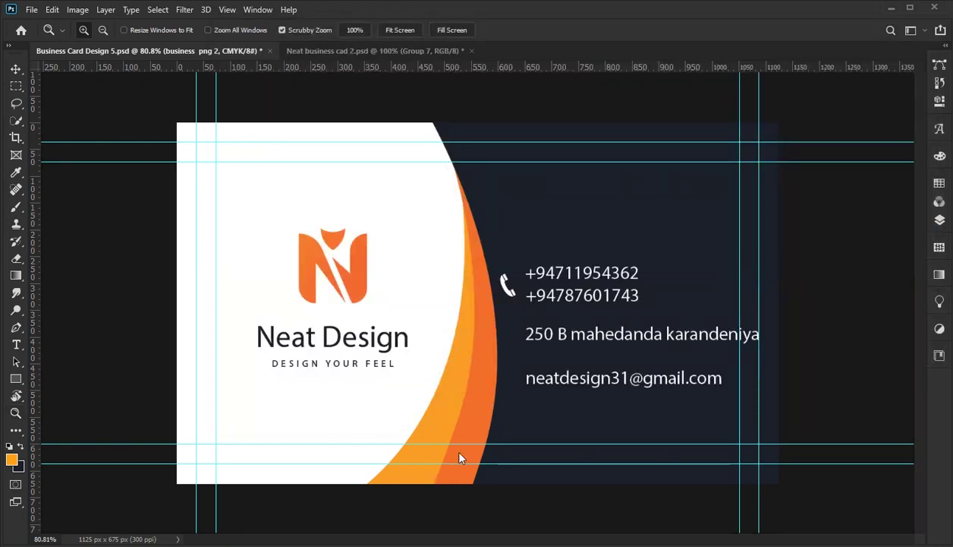
drag(610, 304, 394, 300)
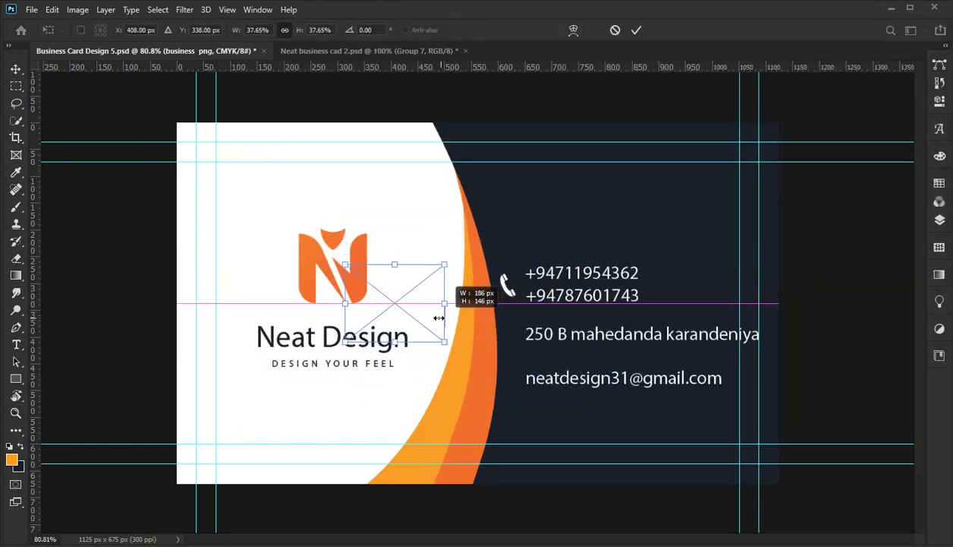
key(Return)
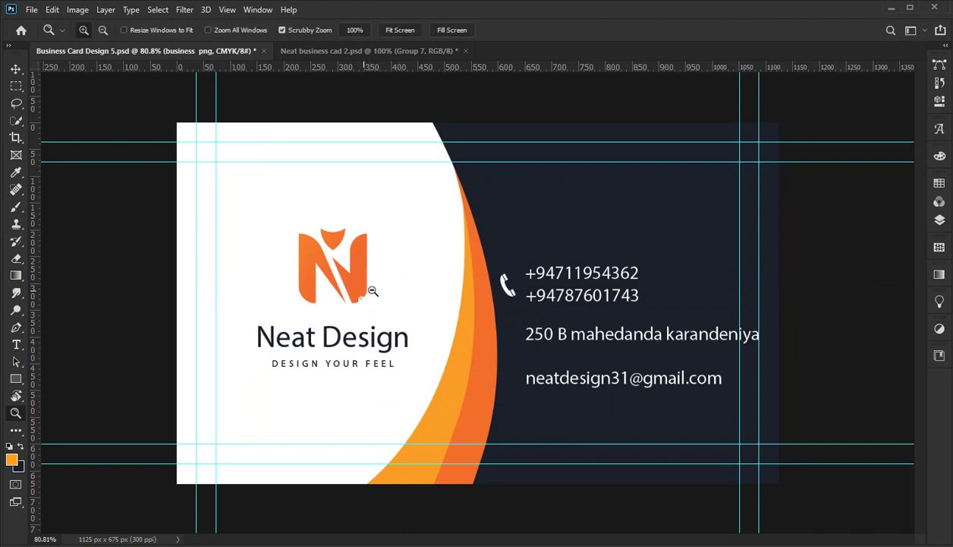
key(v)
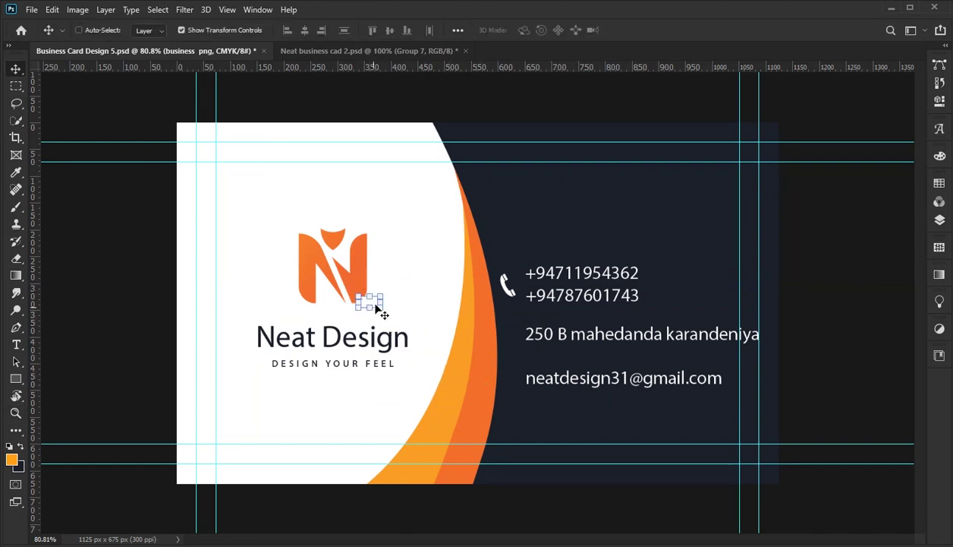
drag(378, 308, 537, 380)
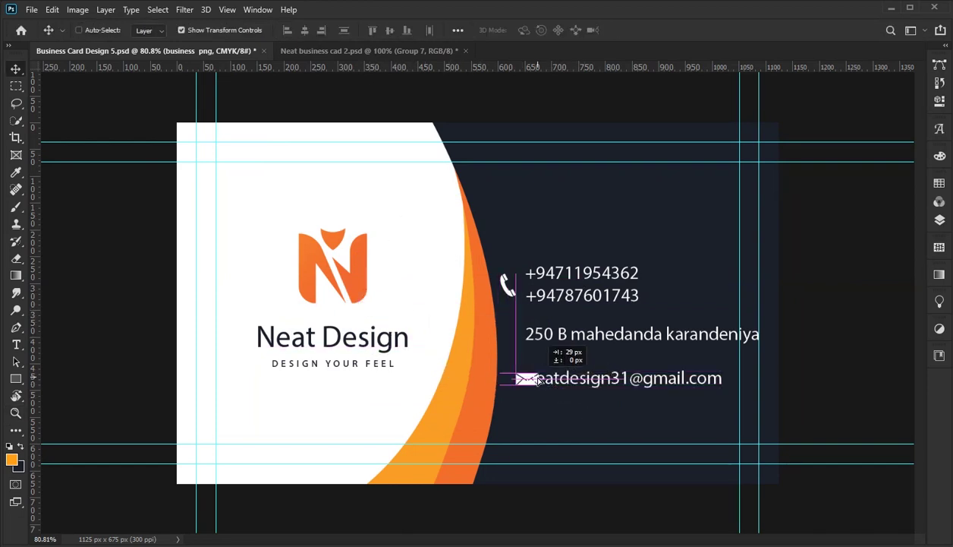
key(z)
click(538, 381)
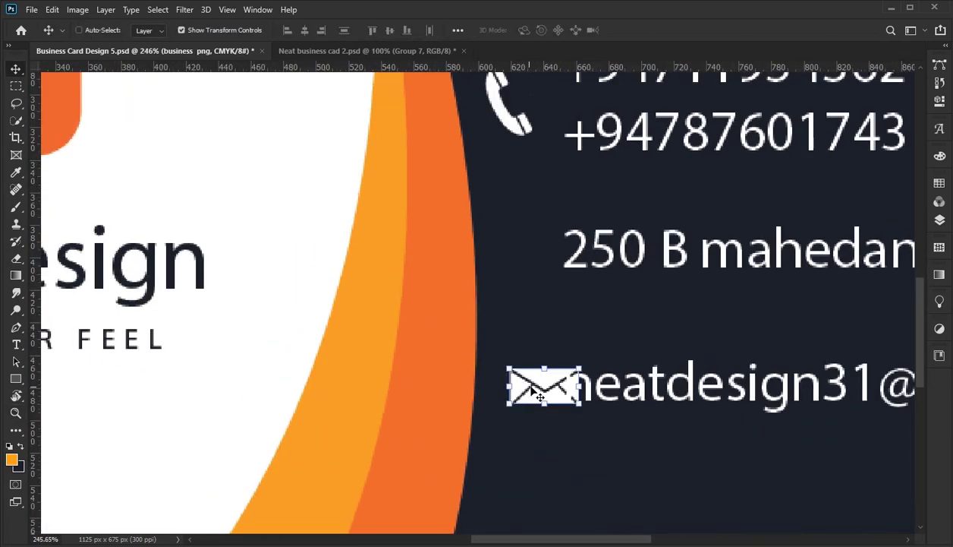
drag(563, 389, 537, 388)
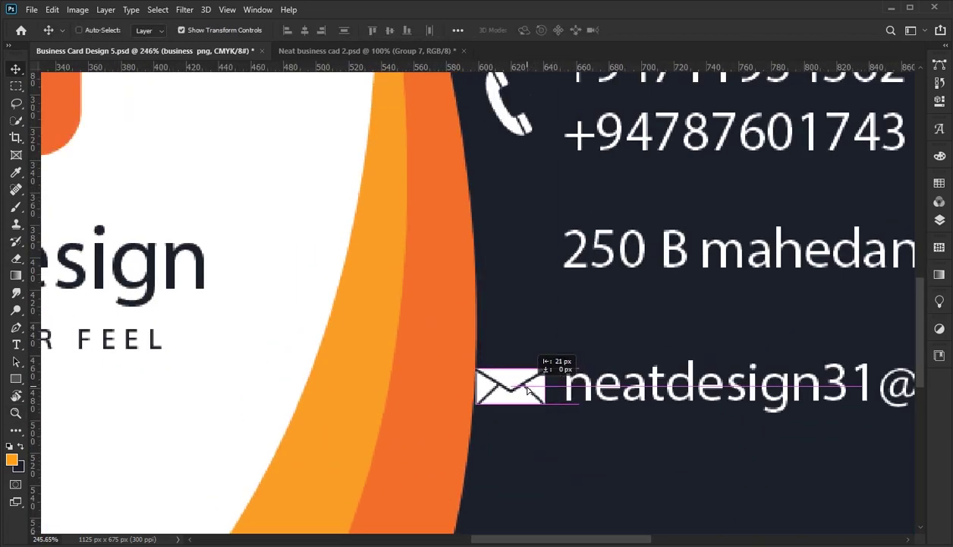
key(alt+Tab)
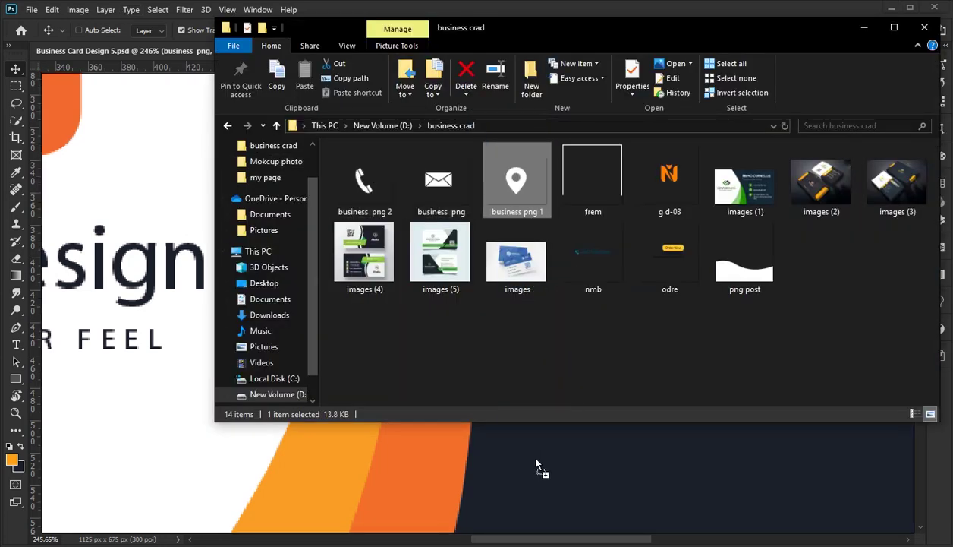
Place 'business png 1' as a location pin, shrunk to icon size beside the address.
drag(508, 176, 547, 456)
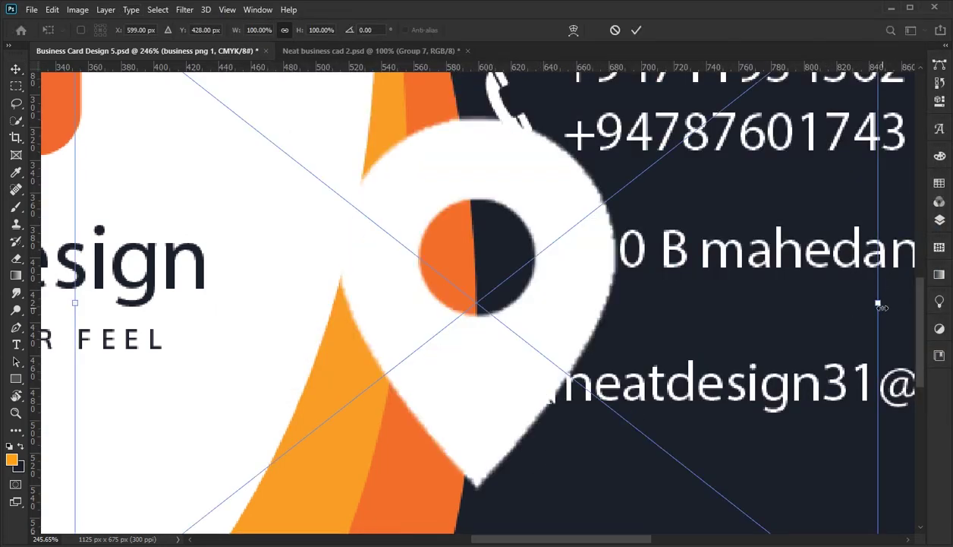
mouse_move(881, 306)
mouse_down()
mouse_move(201, 280)
mouse_move(535, 249)
mouse_up()
key(Return)
key(z)
drag(601, 270, 539, 276)
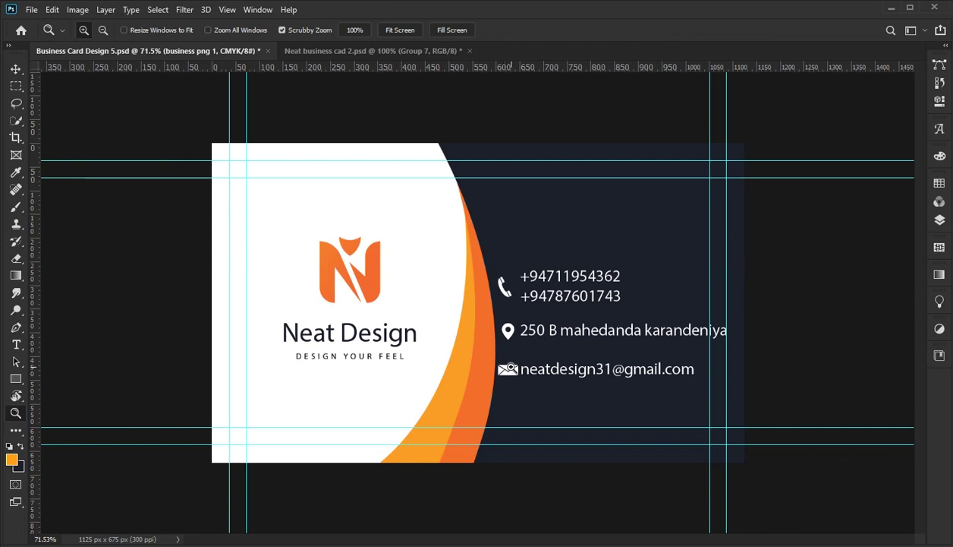
key(ctrl+plus)
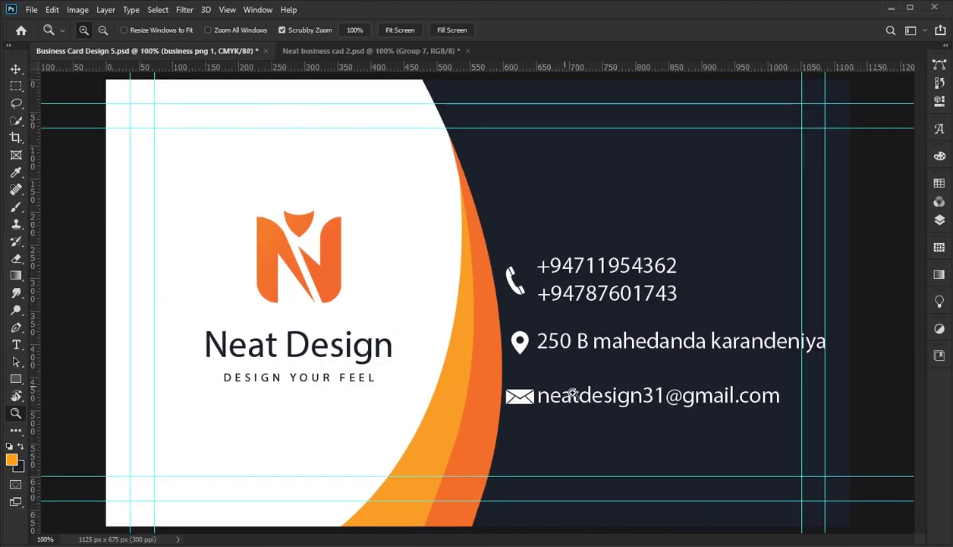
click(945, 221)
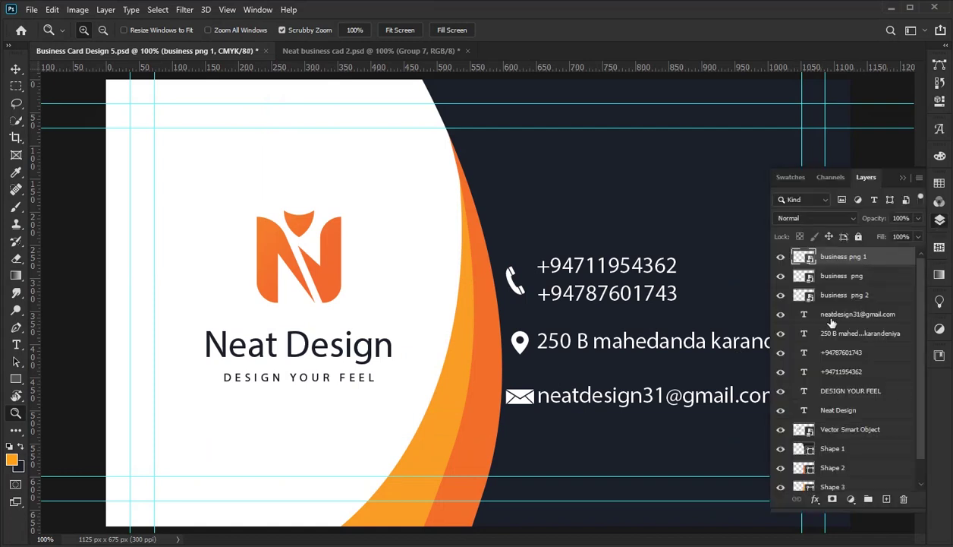
Scale the four contact text lines to about 92% and shift them right, clear of the icons.
click(835, 316)
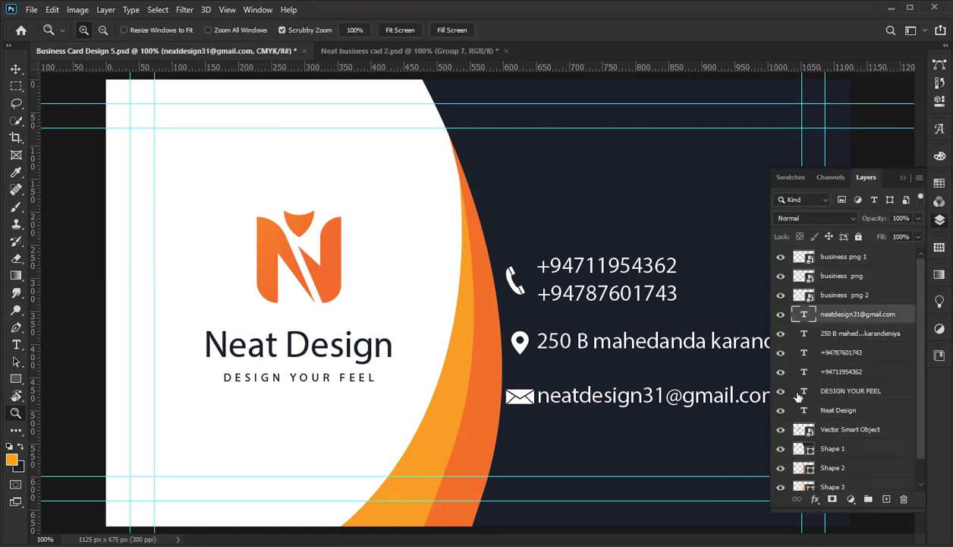
shift+click(835, 371)
scroll(565, 366, up, 3)
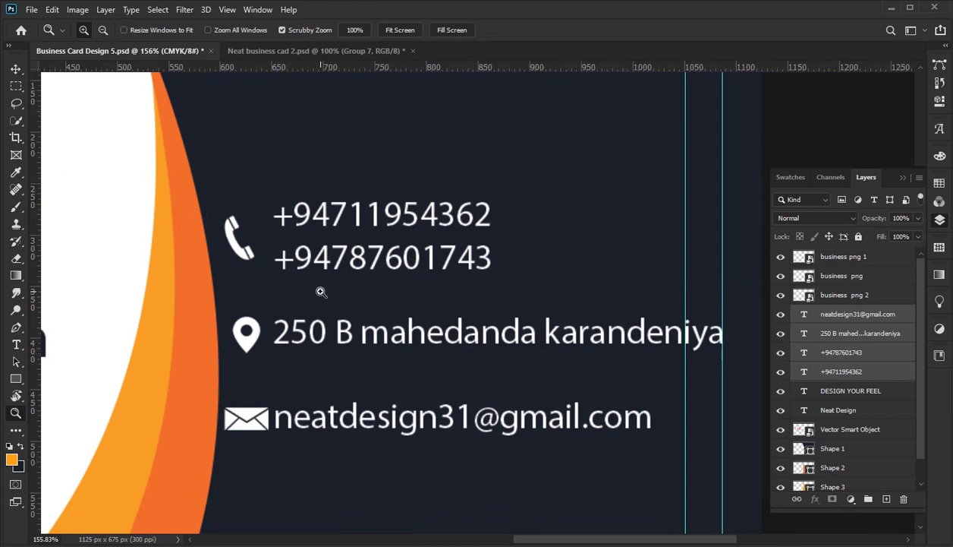
key(v)
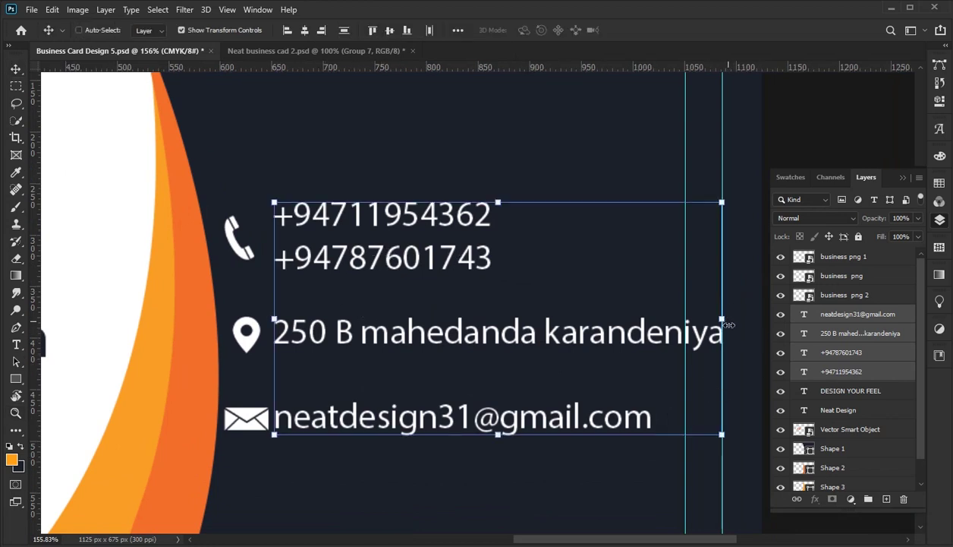
drag(729, 325, 693, 330)
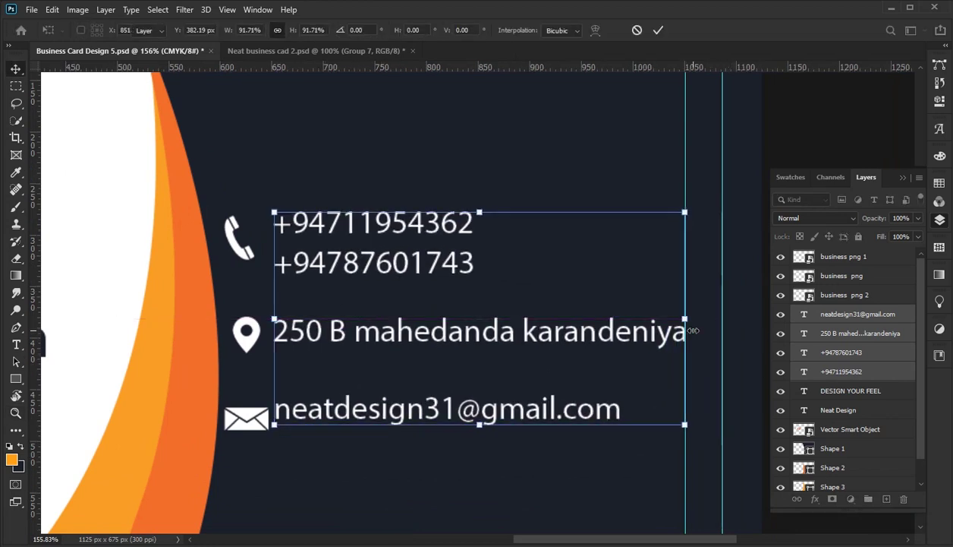
key(Return)
drag(324, 305, 383, 298)
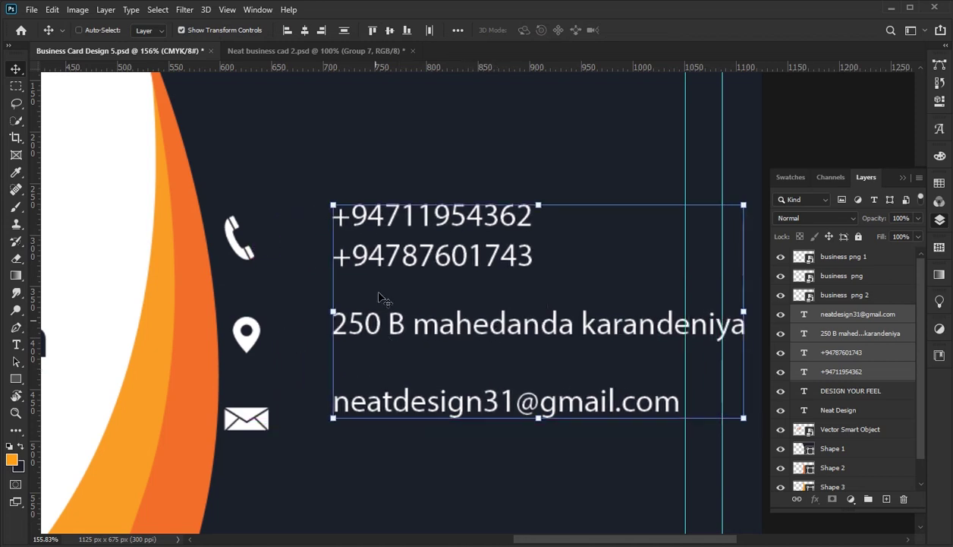
key(z)
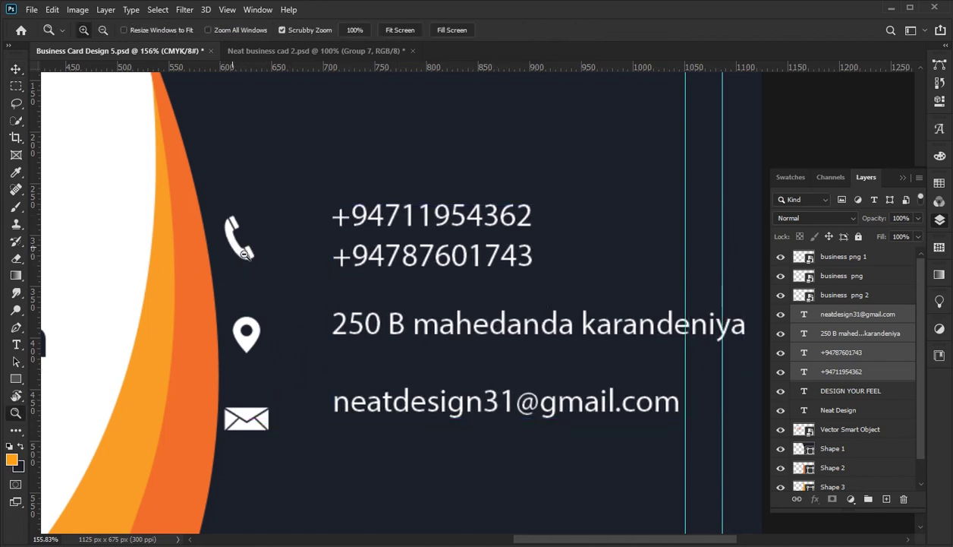
drag(243, 262, 403, 290)
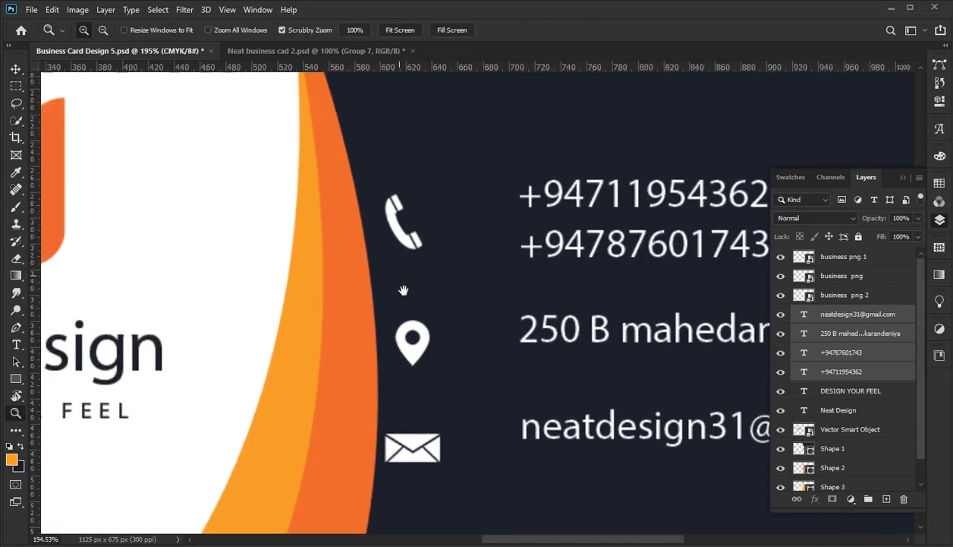
Draw a circle around the phone icon with the Ellipse Tool.
click(864, 316)
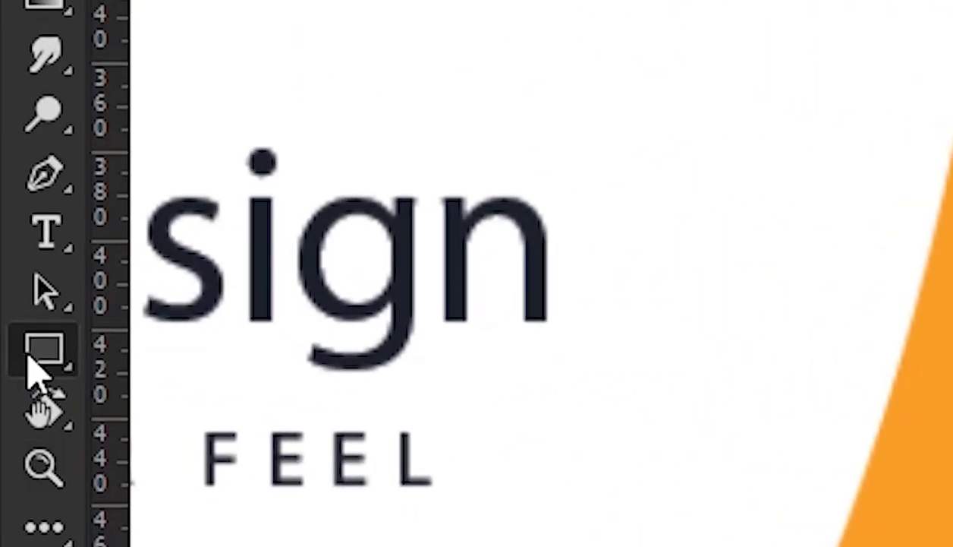
right_click(15, 379)
click(138, 426)
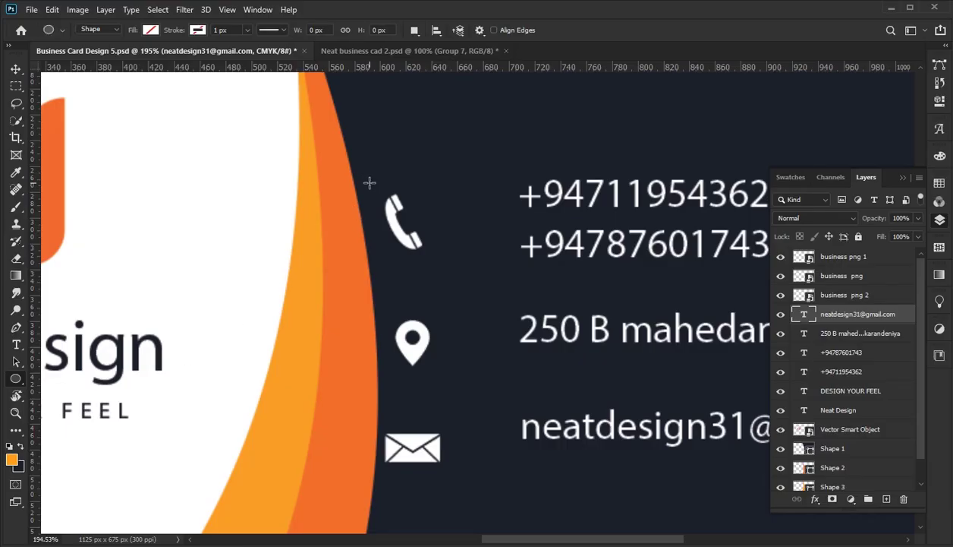
drag(369, 182, 450, 300)
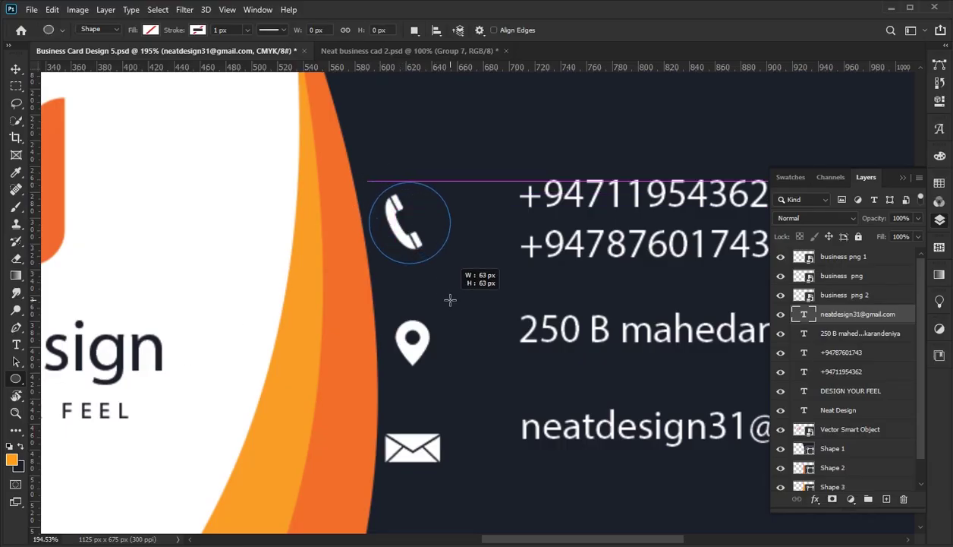
Give the circle a gradient fill with both stops sampled orange from the card's curves.
click(784, 165)
click(822, 189)
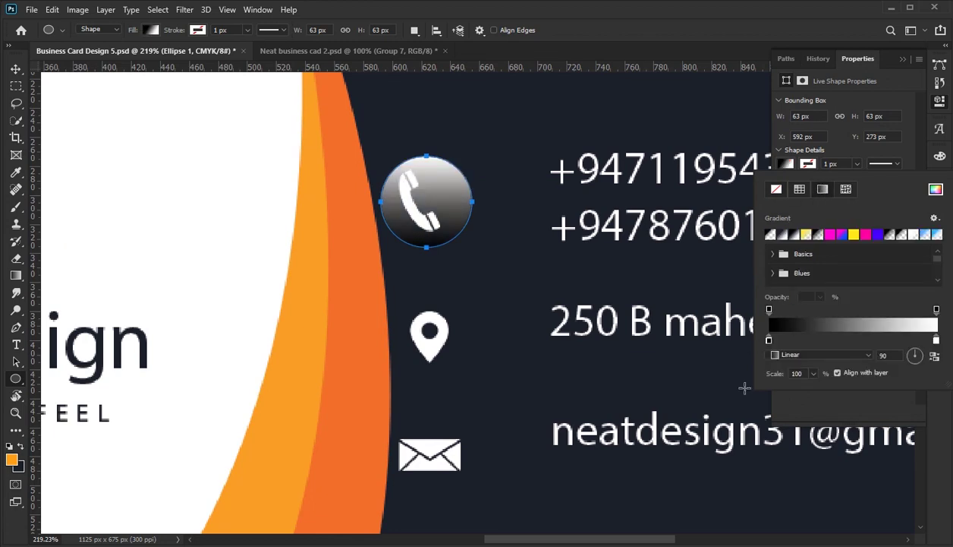
double_click(769, 338)
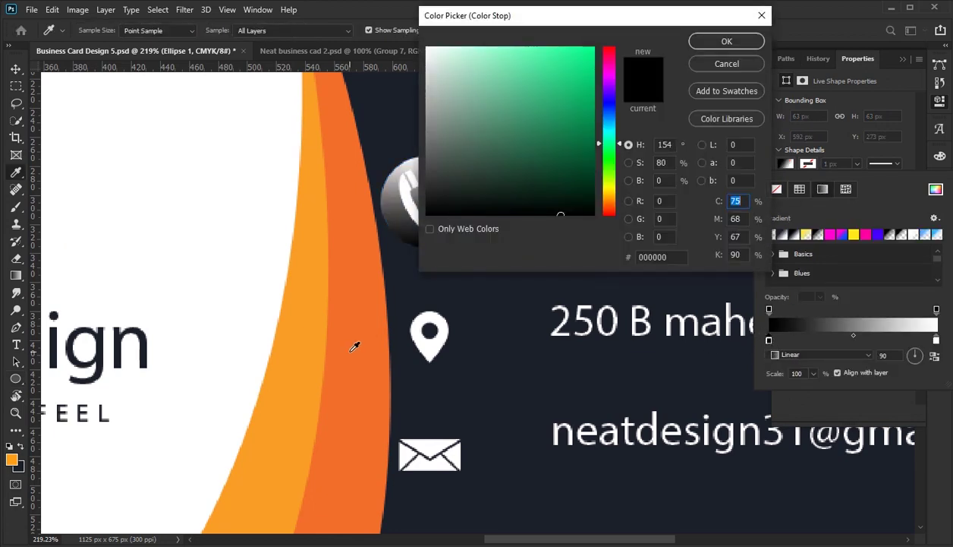
click(354, 347)
click(726, 41)
double_click(936, 339)
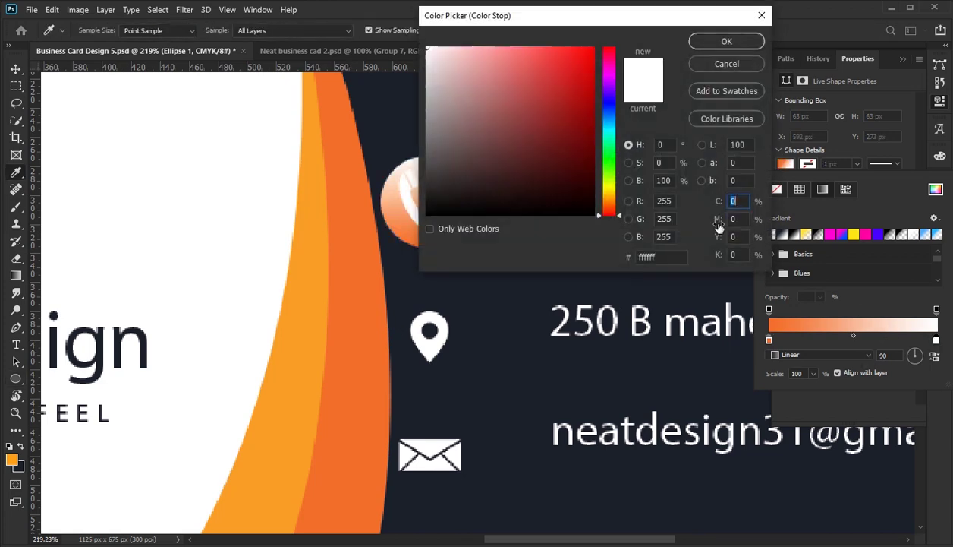
click(308, 362)
click(727, 41)
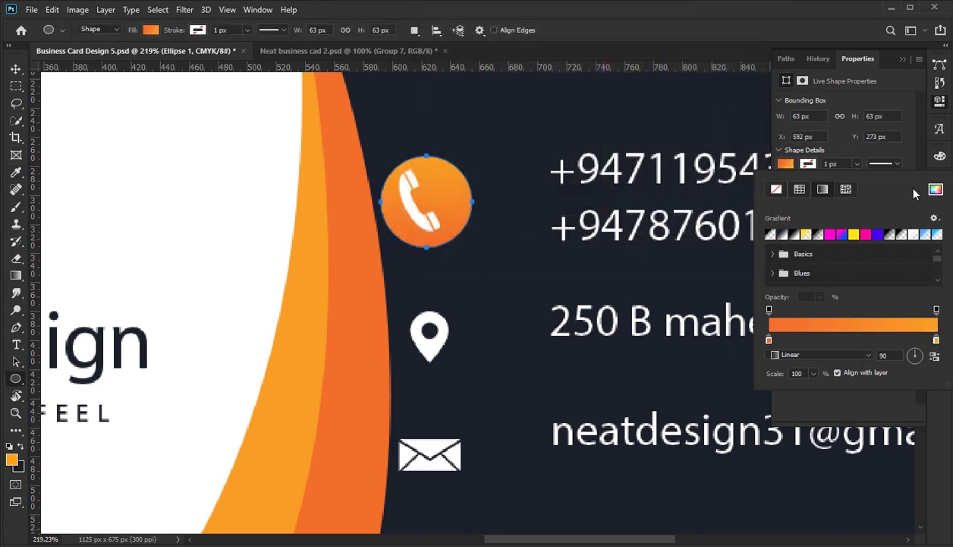
click(940, 101)
Centre the orange circle behind the phone icon.
key(v)
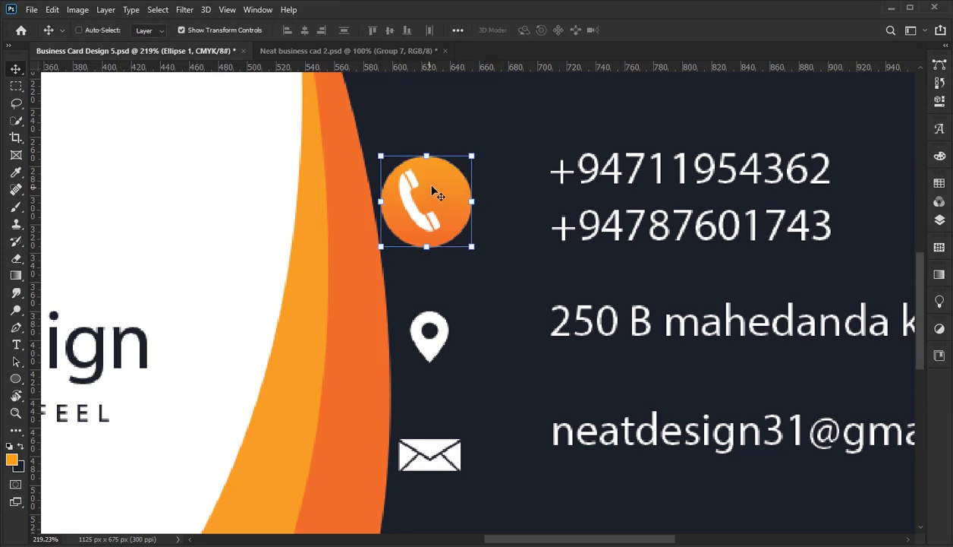
drag(432, 191, 421, 180)
alt+scroll(420, 180, up, 3)
drag(479, 213, 468, 213)
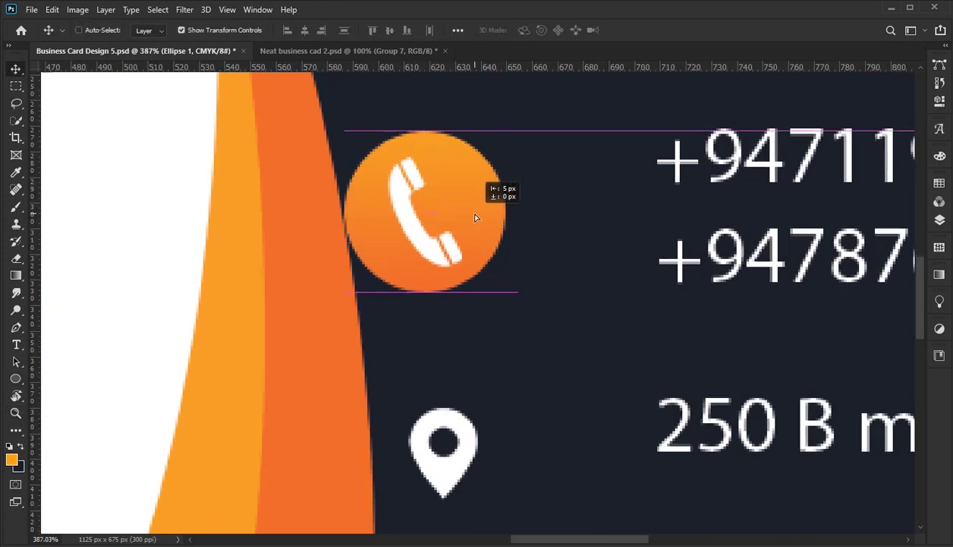
Change Ellipse 1's fill to a flat orange colour.
click(939, 220)
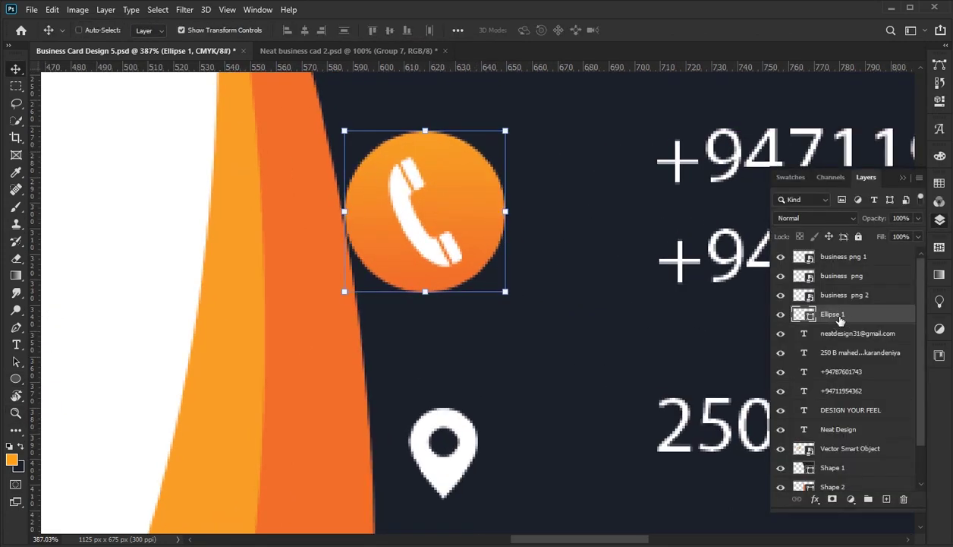
click(940, 100)
click(788, 164)
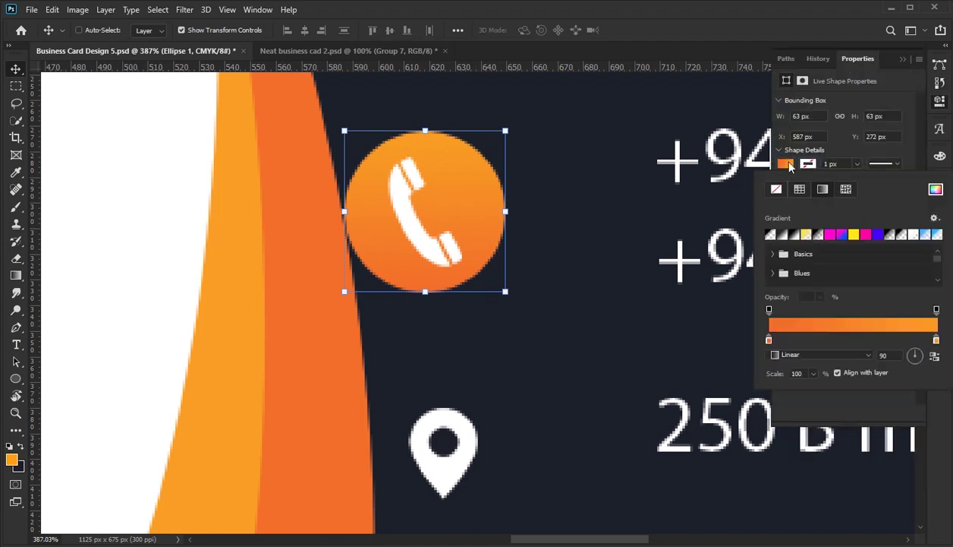
click(814, 374)
click(939, 220)
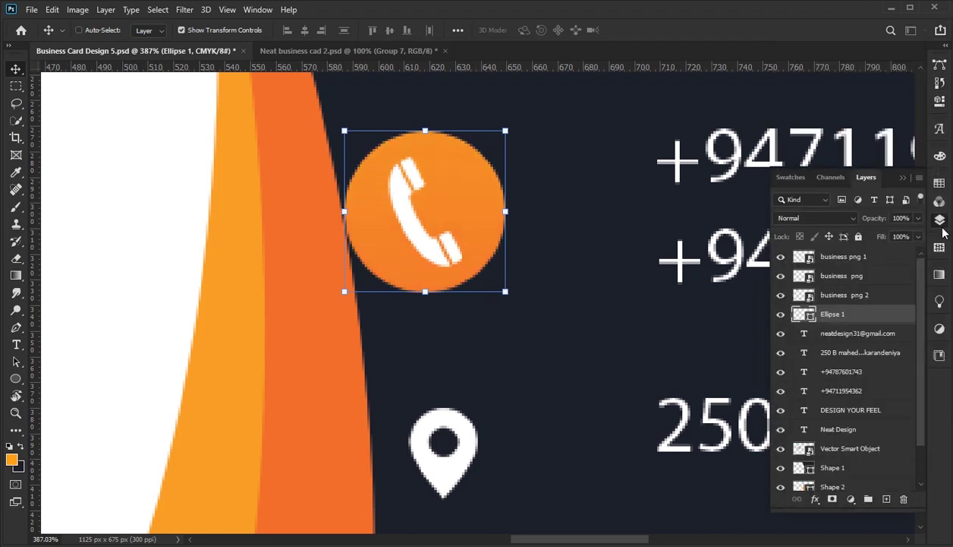
scroll(478, 318, down, 2)
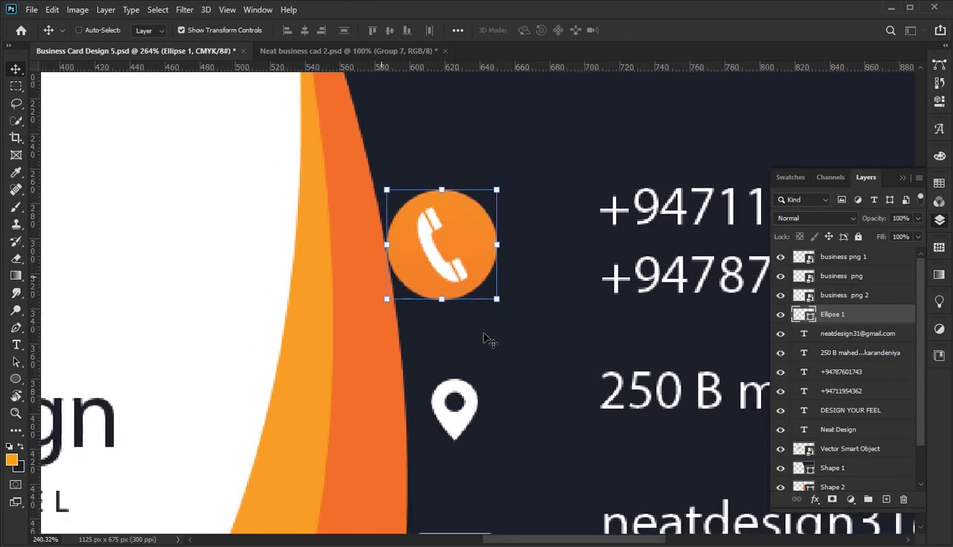
Duplicate the orange circle behind the location pin and centre the pin icon in it.
drag(475, 250, 480, 399)
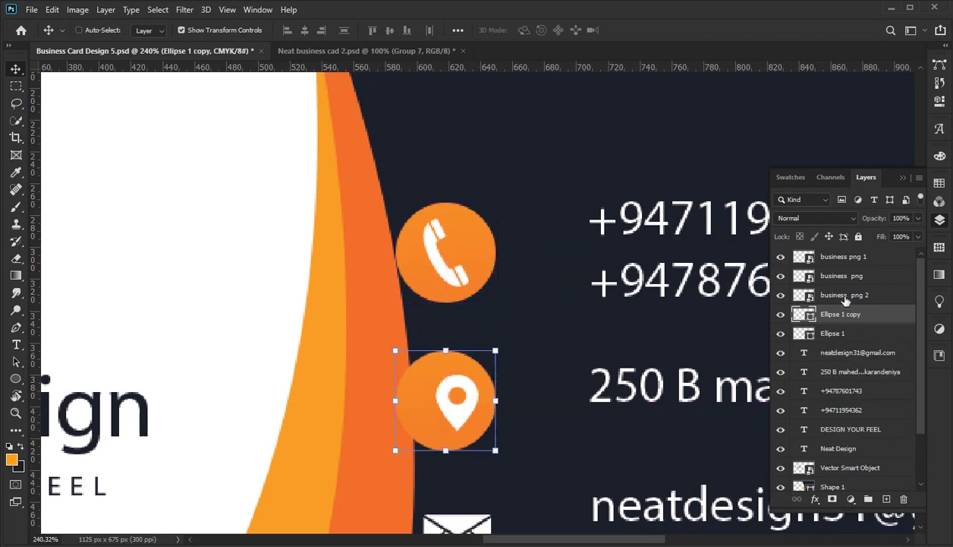
click(840, 278)
click(835, 257)
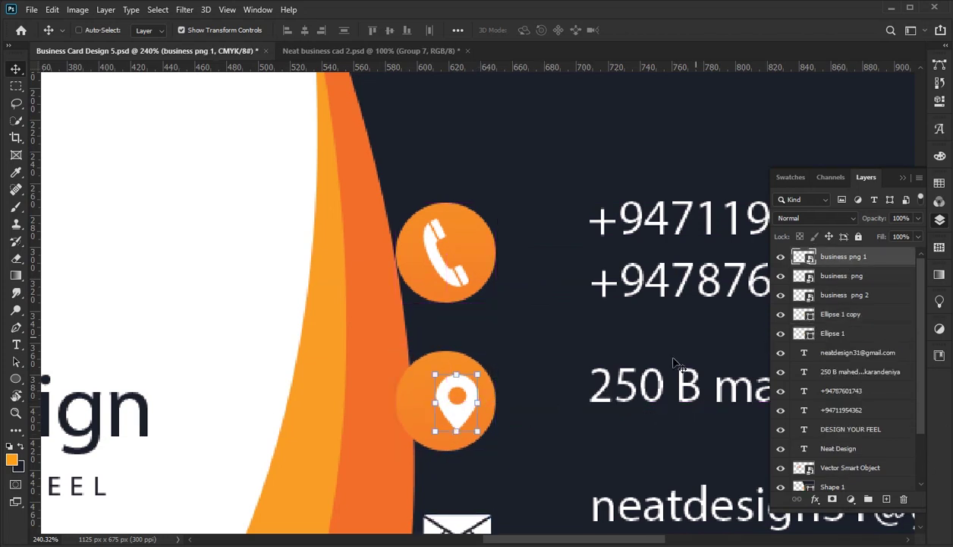
drag(457, 409, 448, 411)
scroll(463, 425, down, 2)
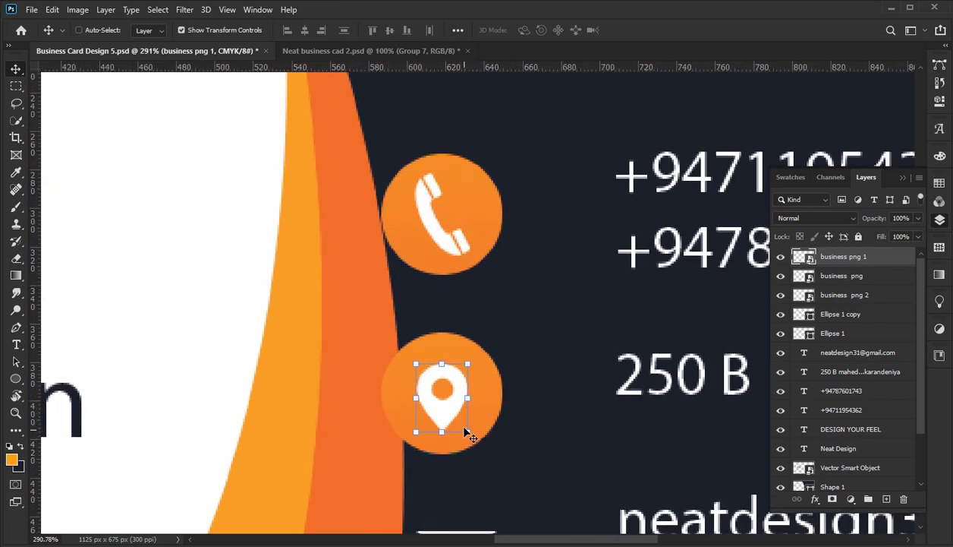
scroll(455, 418, down, 5)
scroll(453, 433, down, 1)
scroll(451, 451, up, 4)
scroll(531, 357, up, 2)
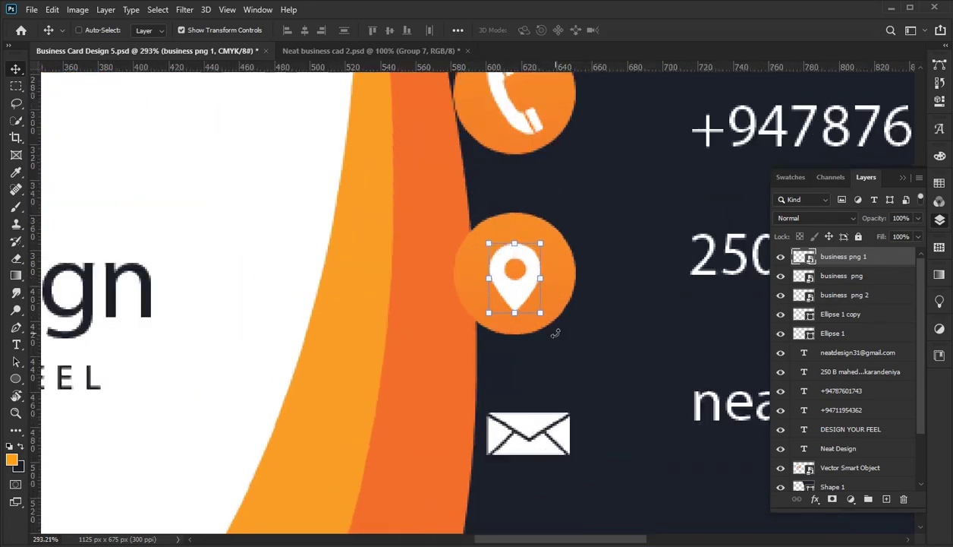
scroll(531, 334, up, 1)
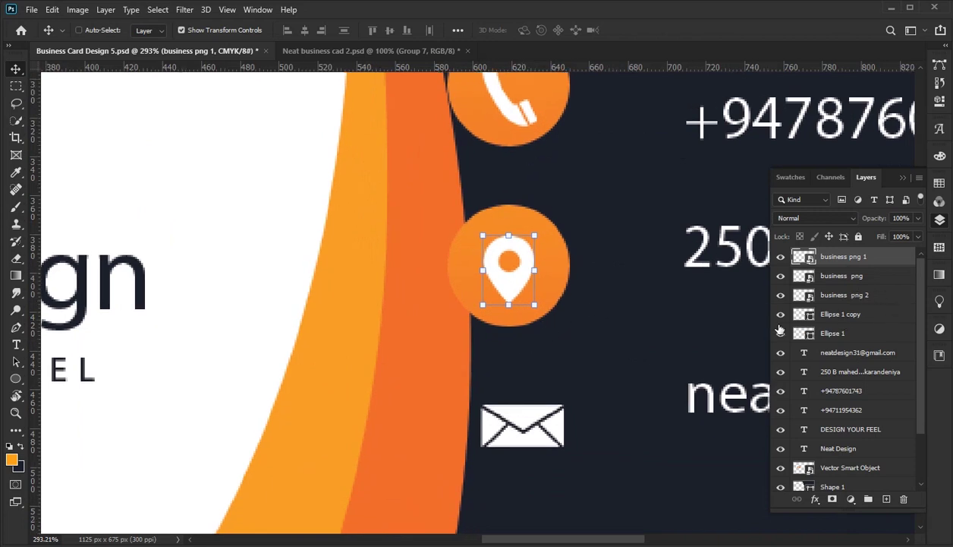
Duplicate the circle behind the envelope icon, fit the envelope inside, and select that circle.
ctrl+click(568, 293)
drag(558, 272, 559, 440)
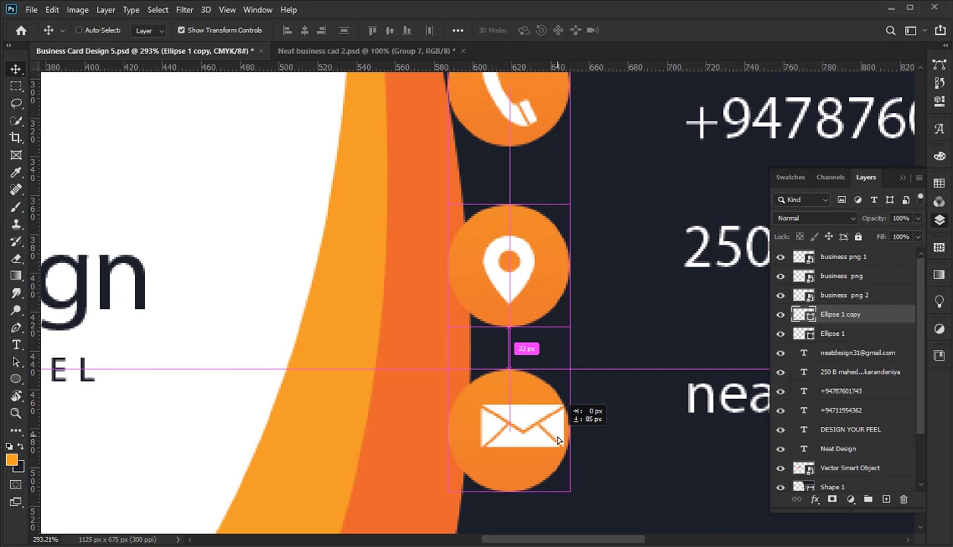
drag(538, 428, 526, 434)
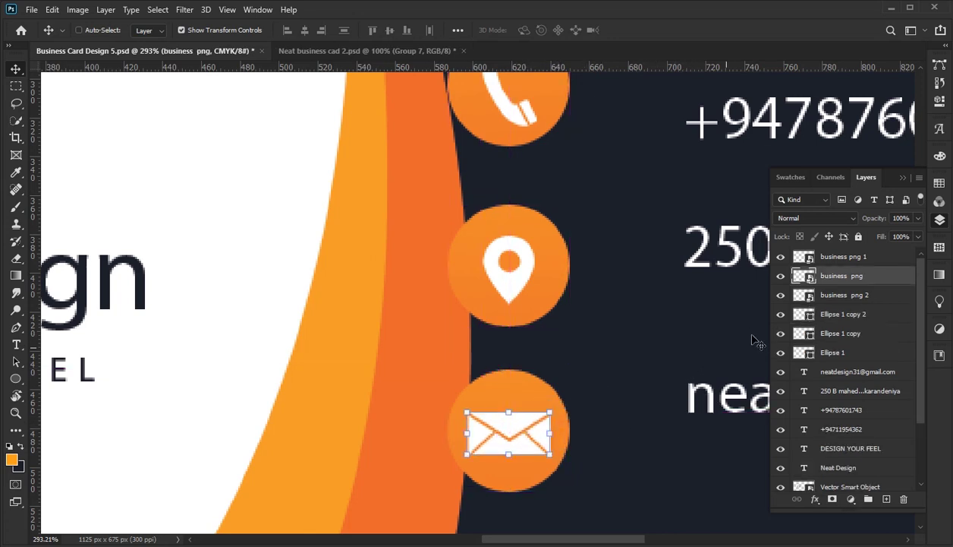
click(939, 106)
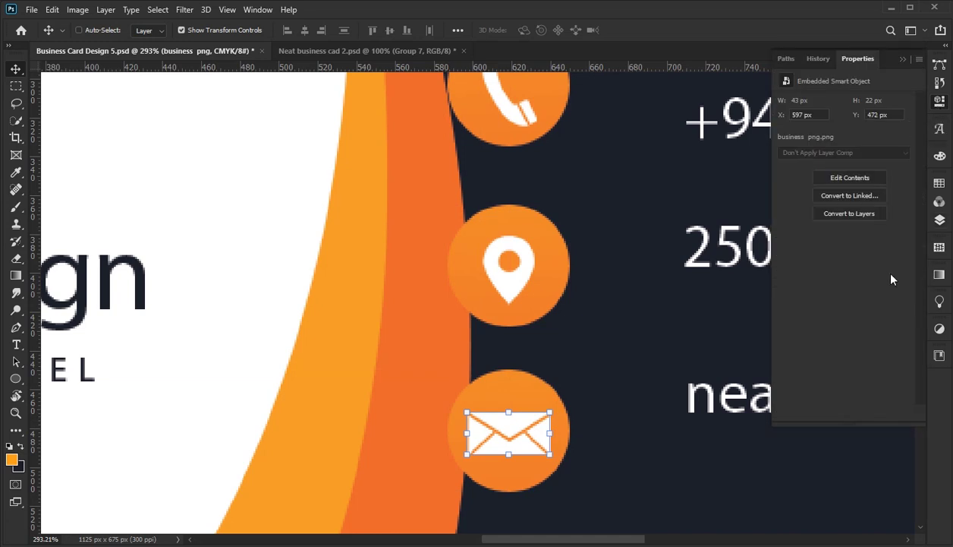
click(945, 220)
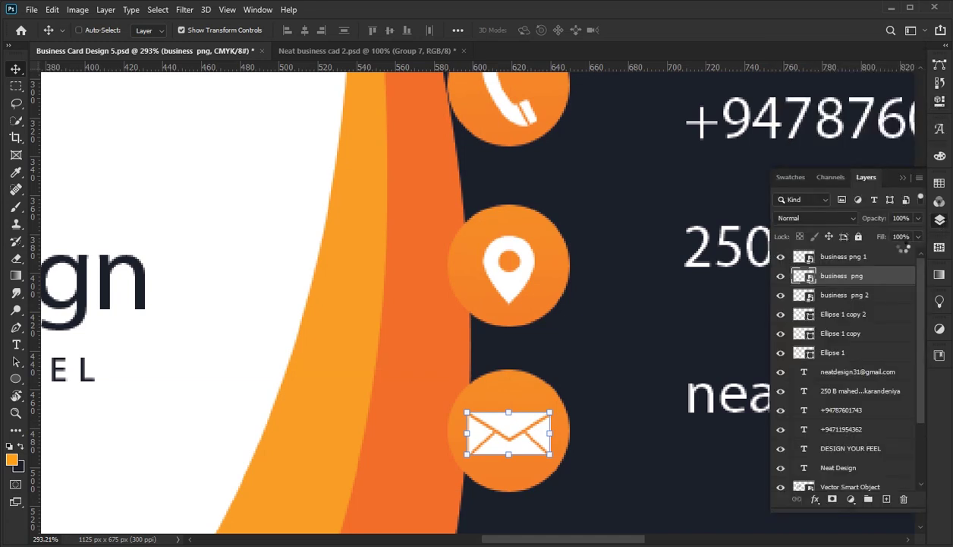
key(alt+bracketleft)
key(alt+bracketleft)
Reverse the envelope badge's orange gradient and enlarge its scale to 199%.
click(940, 101)
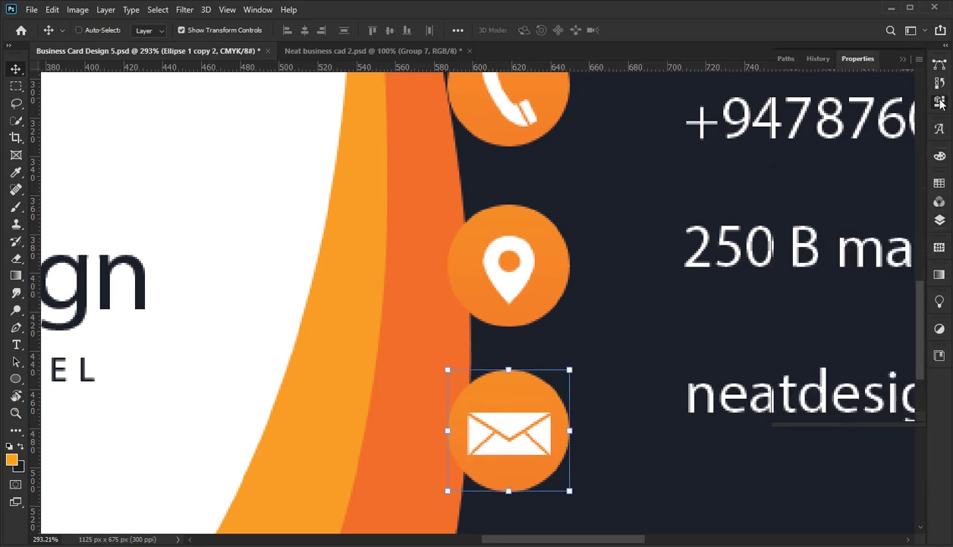
click(939, 101)
click(786, 164)
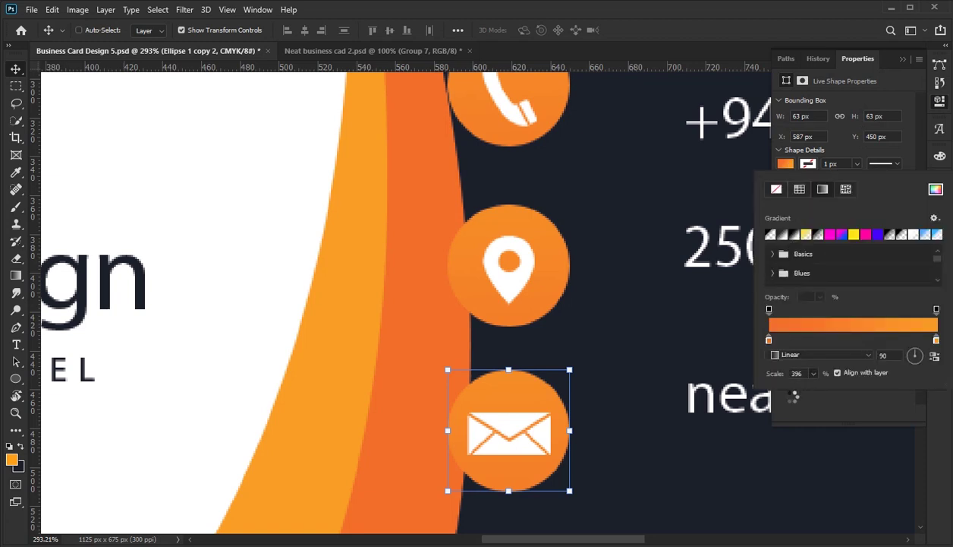
click(813, 374)
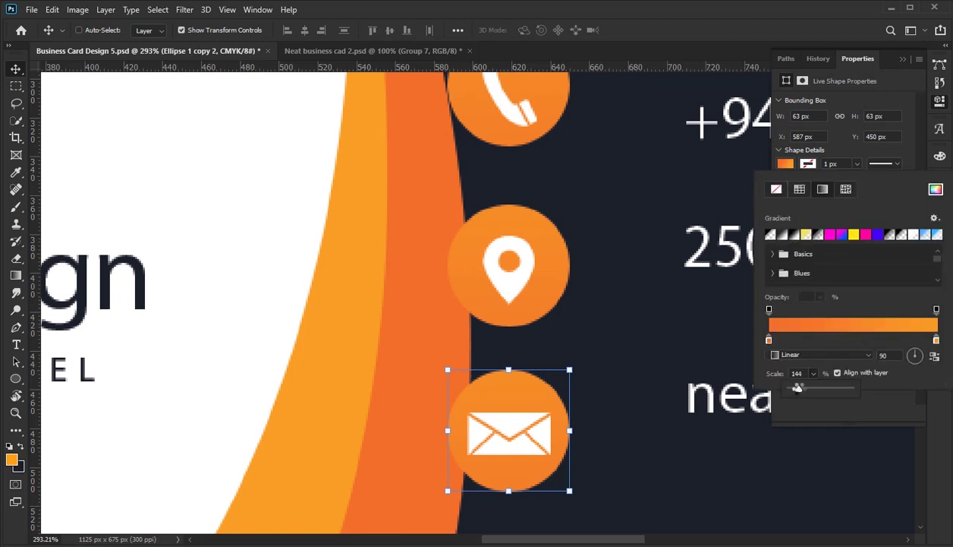
key(Return)
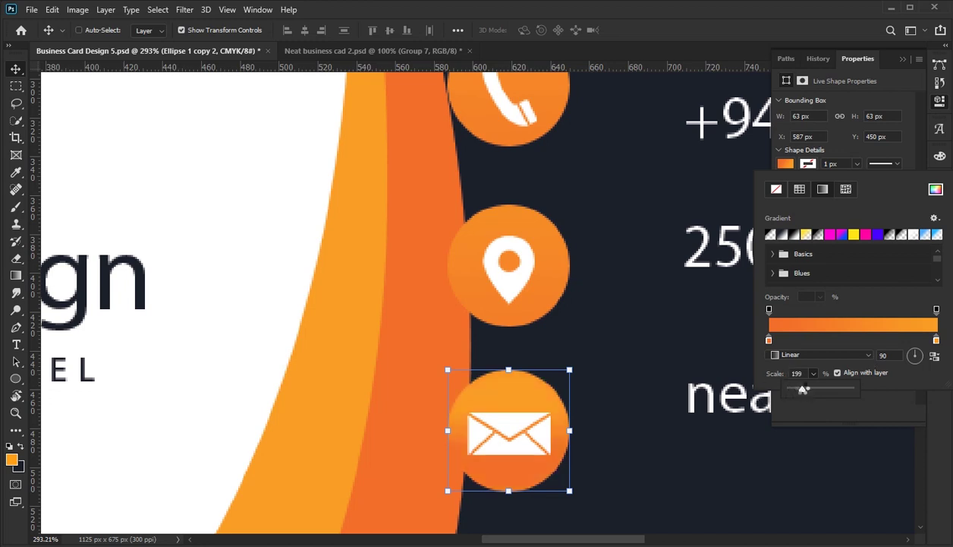
drag(803, 390, 804, 392)
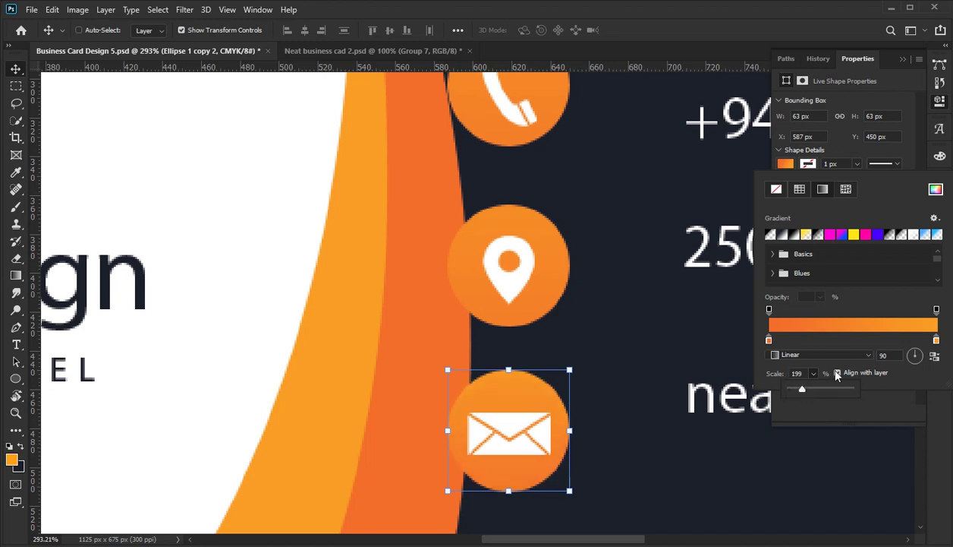
click(940, 101)
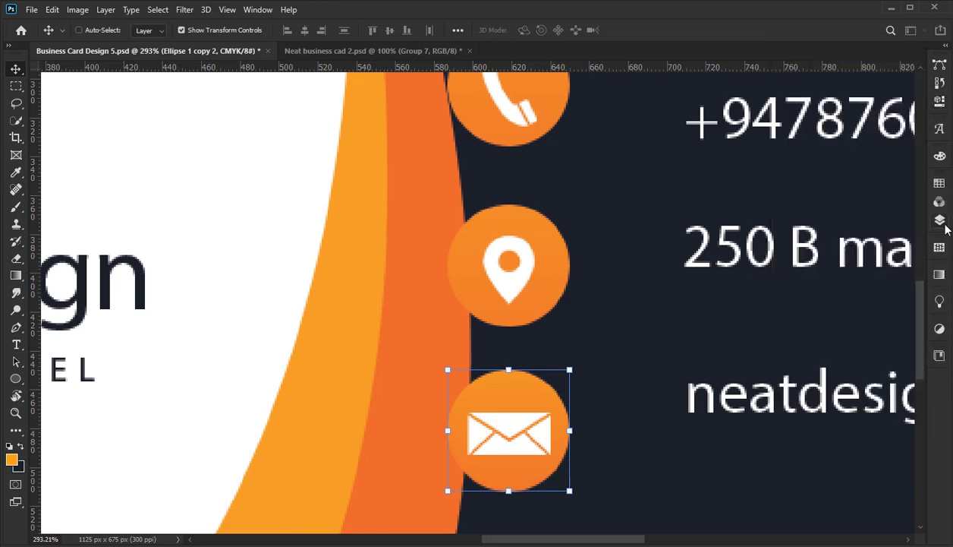
key(z)
key(ctrl+0)
Move the four contact text lines slightly down, level with their orange badges.
drag(569, 342, 600, 344)
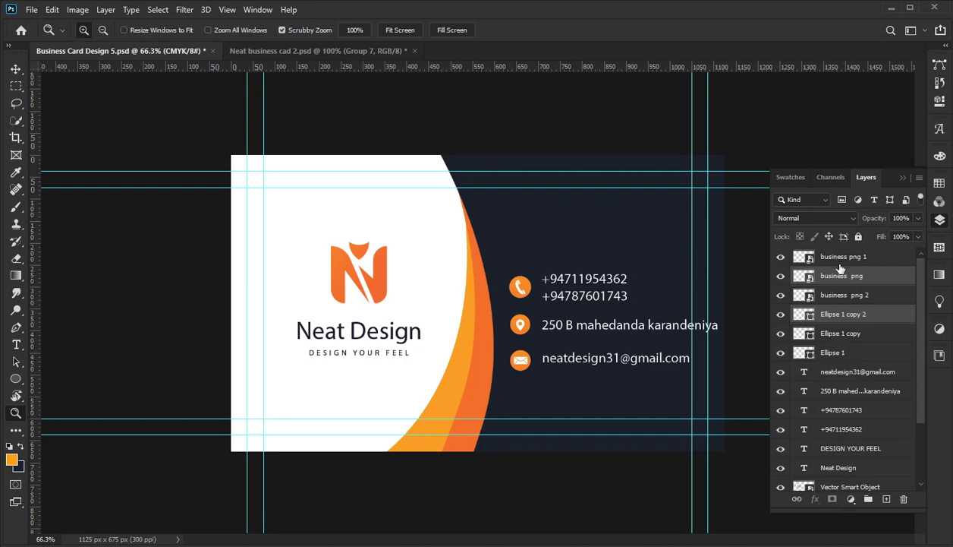
click(840, 260)
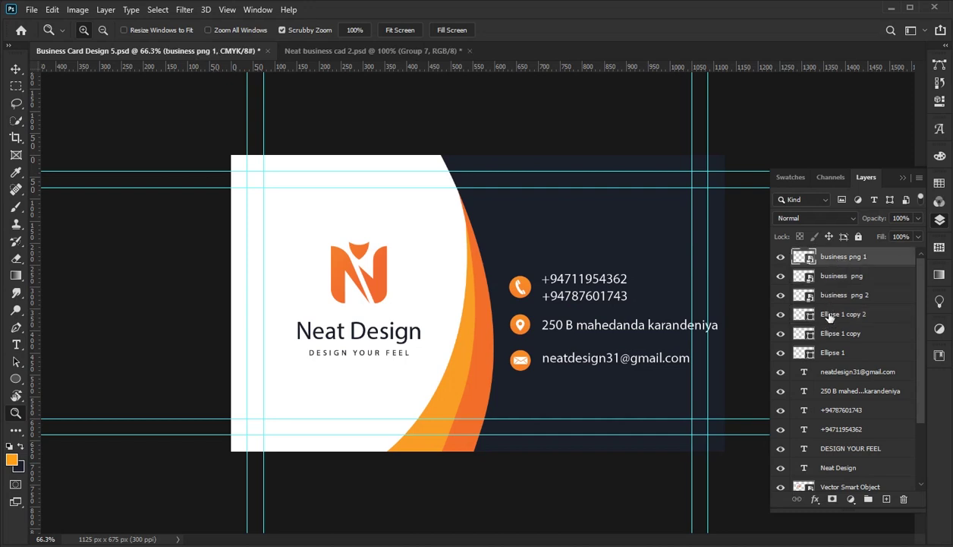
click(838, 372)
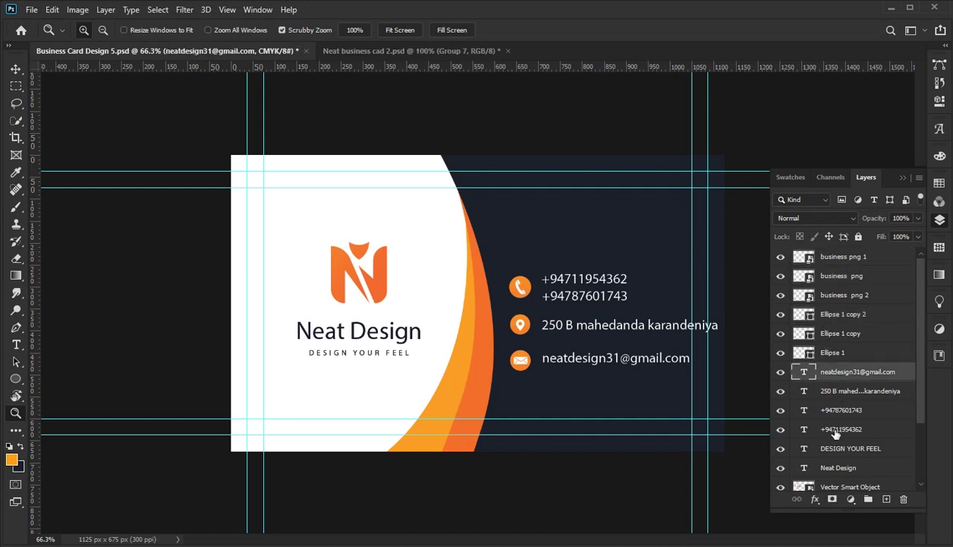
shift+click(835, 429)
drag(653, 307, 427, 298)
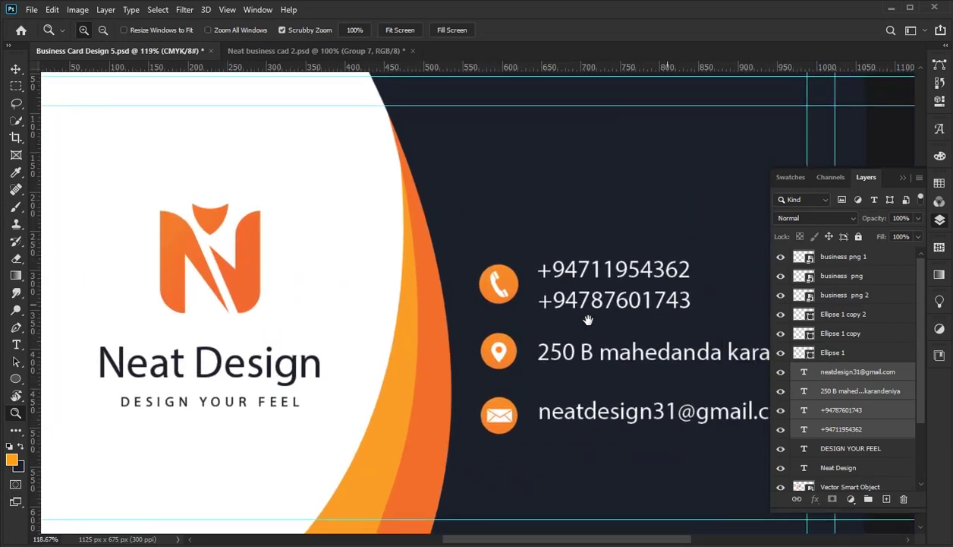
key(v)
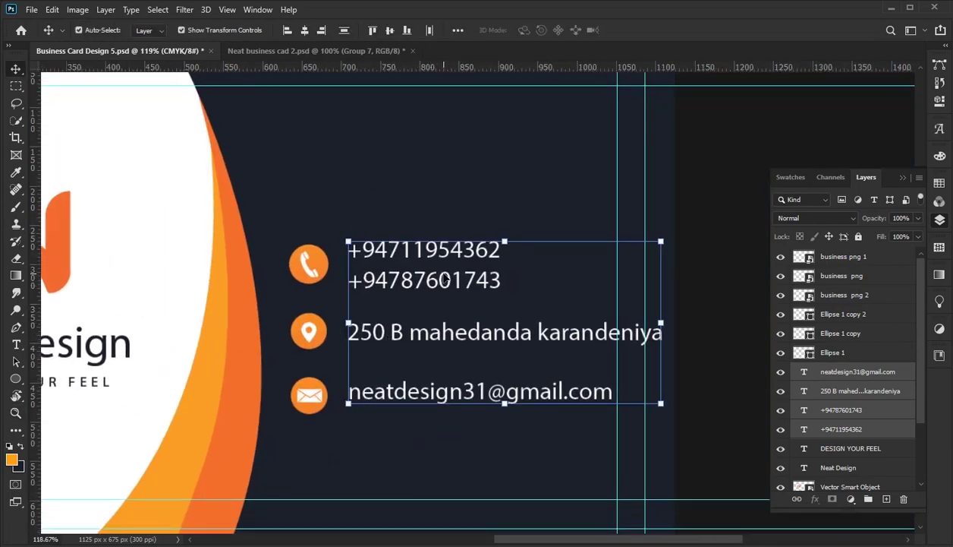
drag(445, 279, 444, 287)
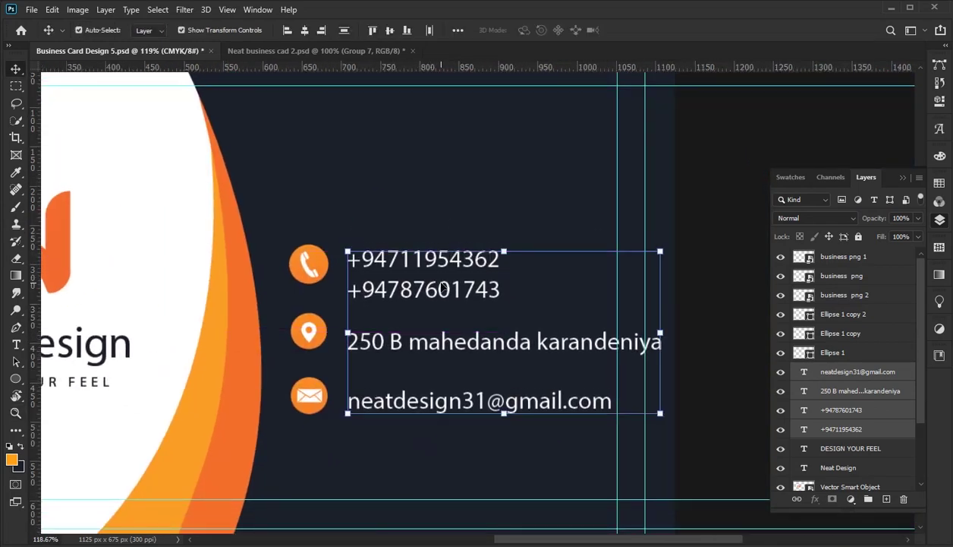
Group all contact icons, circles and text into Group 1.
click(843, 430)
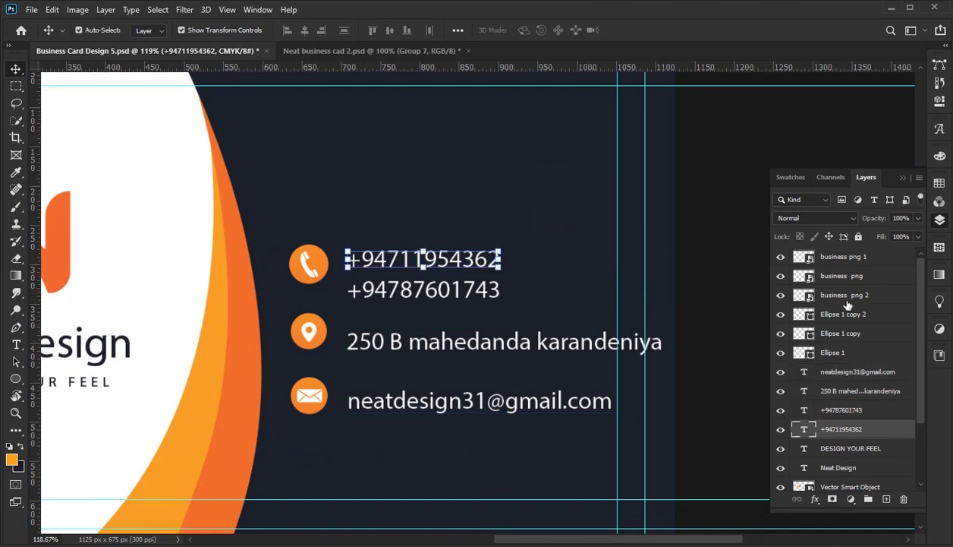
shift+click(843, 257)
key(ctrl+g)
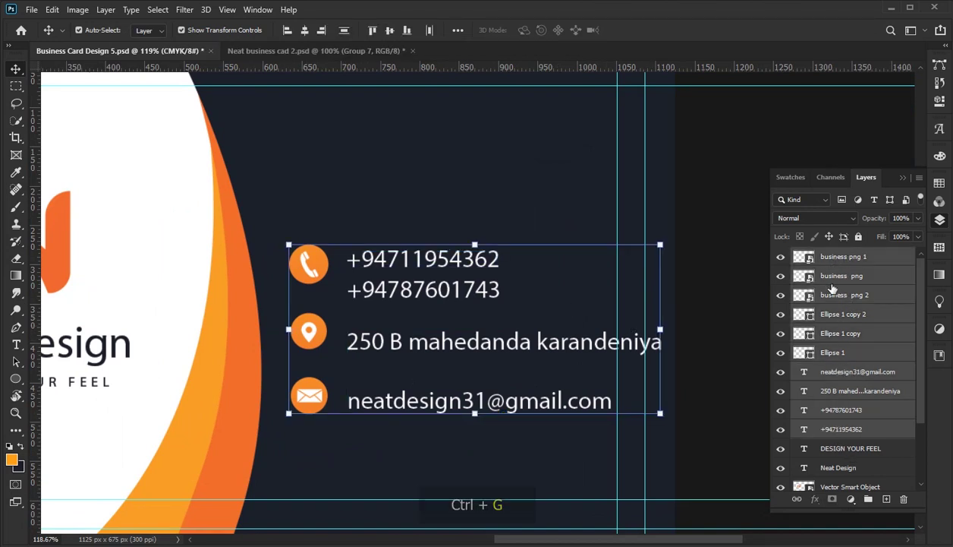
Nudge Group 1 left and align it with the Neat Design name using smart guides.
scroll(543, 346, down, 3)
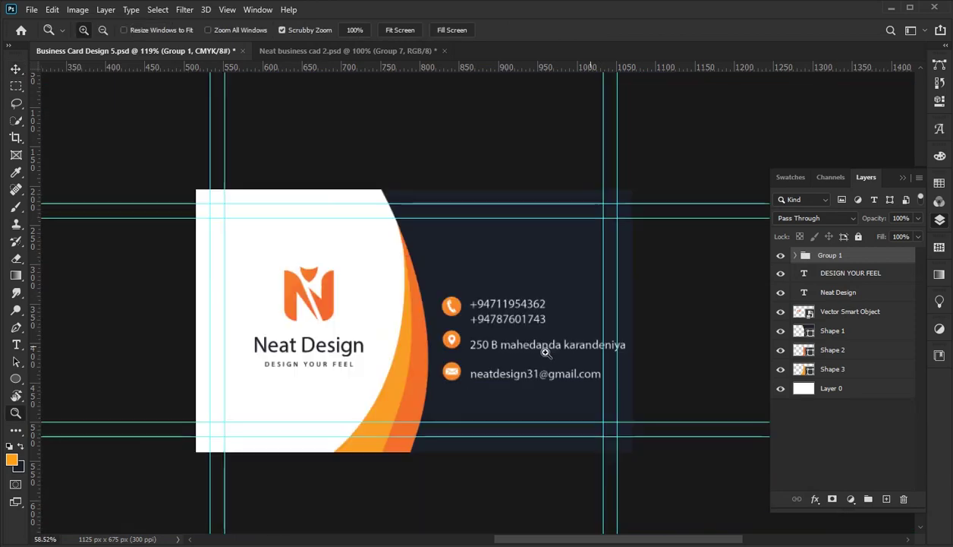
ctrl+click(553, 347)
click(796, 258)
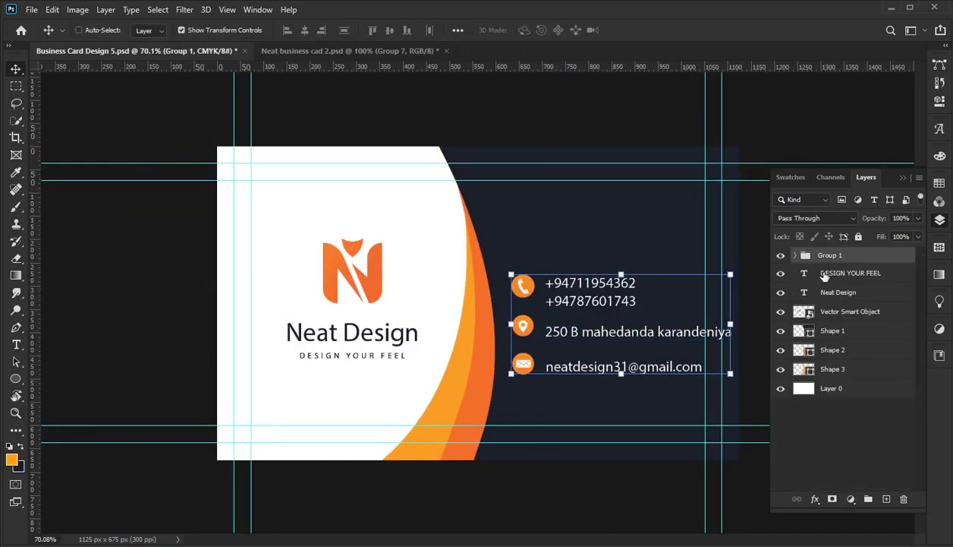
key(shift+Left)
key(shift+Left)
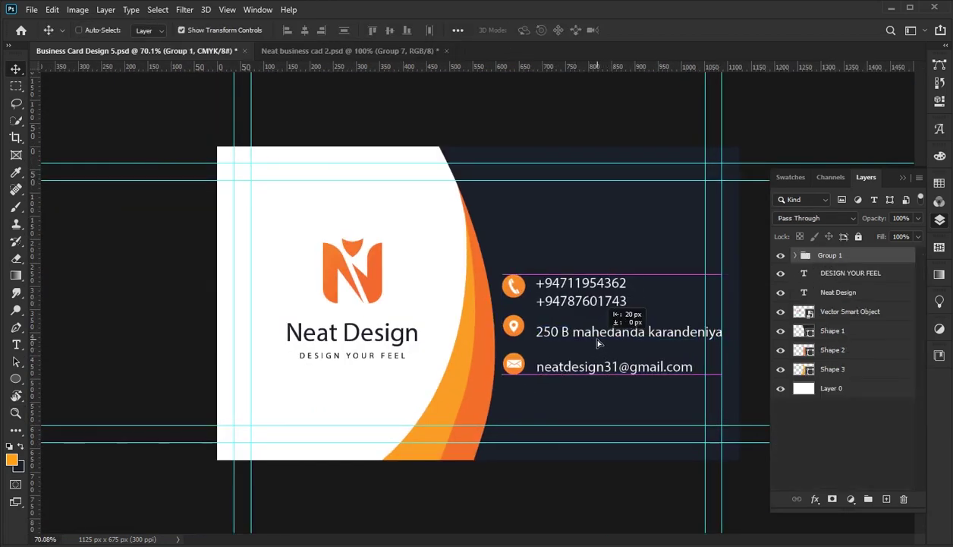
drag(598, 343, 638, 335)
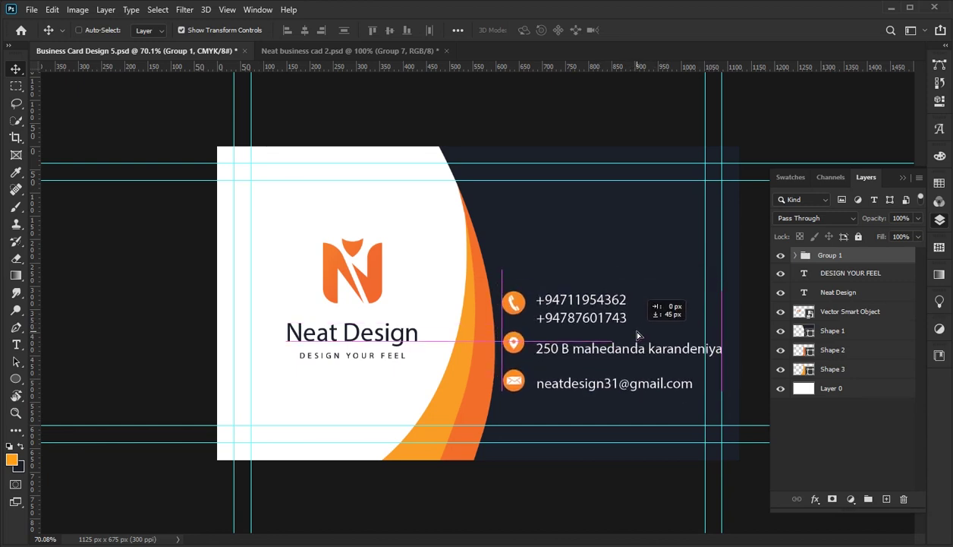
drag(638, 335, 637, 333)
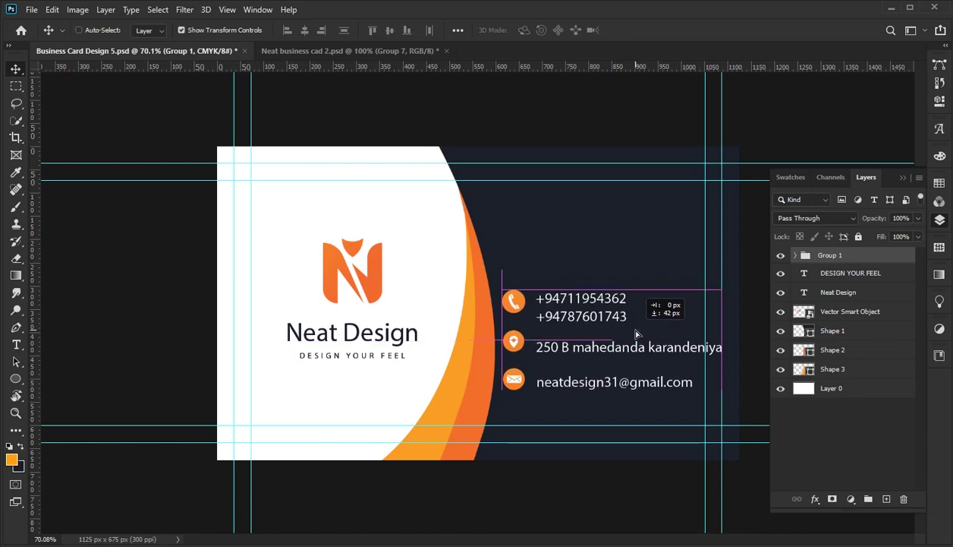
Type the title 'Creative Graphic Designer' above the contact details.
click(16, 344)
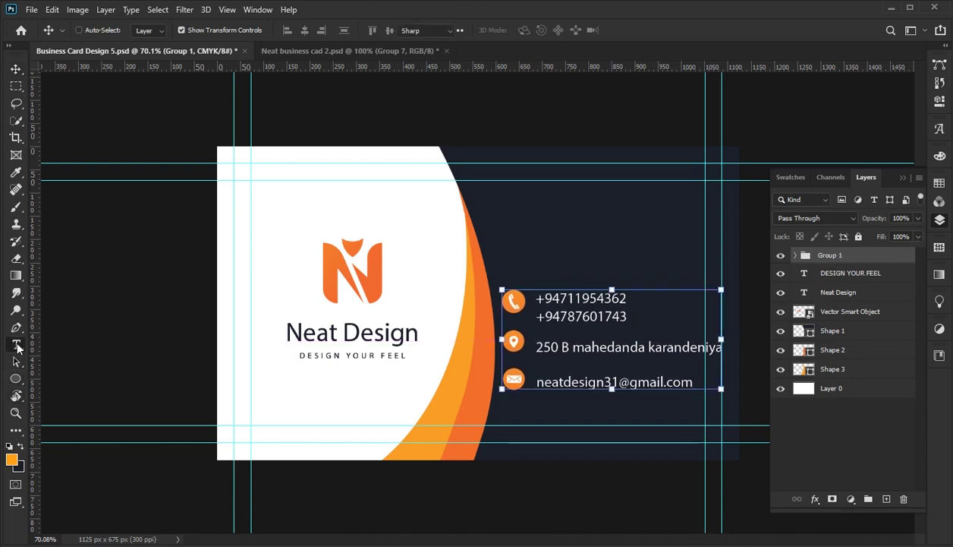
click(508, 233)
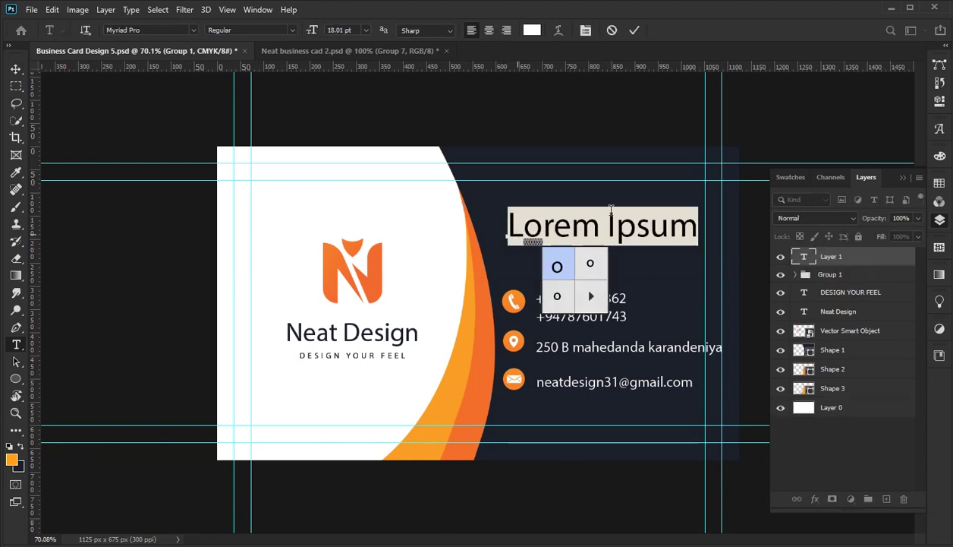
text(Crev)
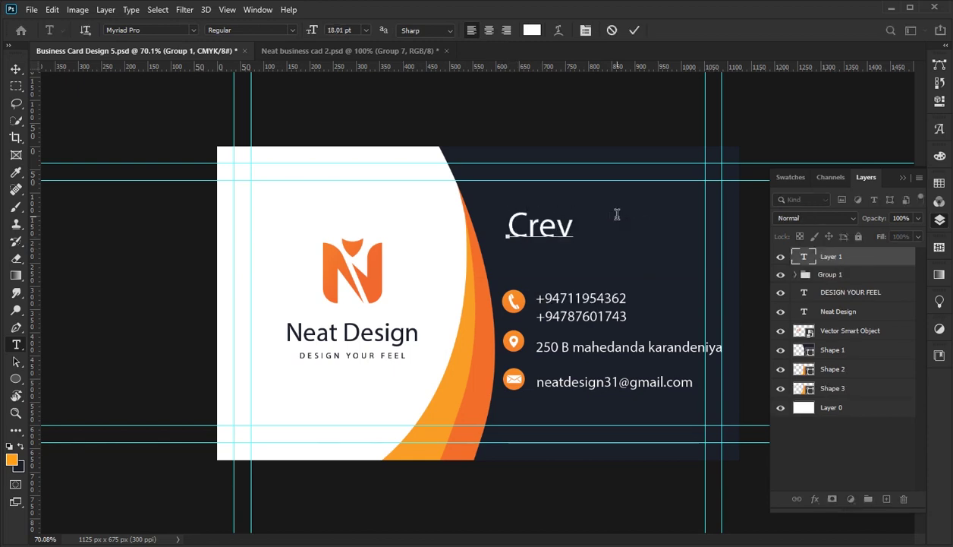
text(er)
key(BackSpace)
key(BackSpace)
key(BackSpace)
text(ative)
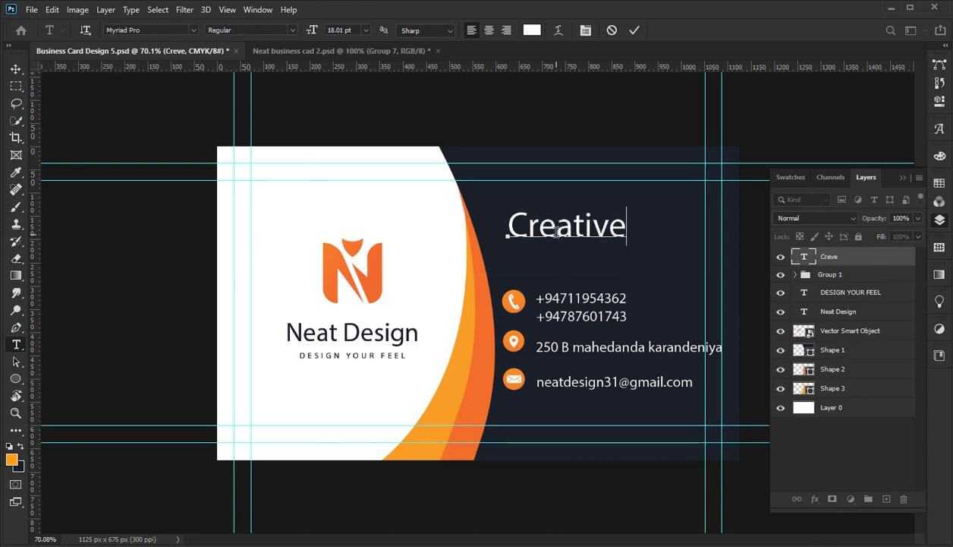
text( Graphic)
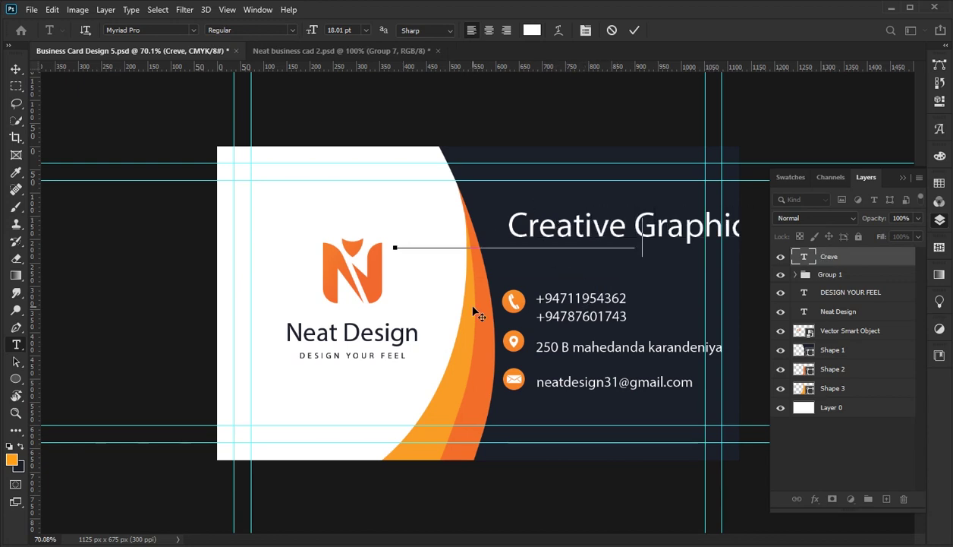
text( Designre)
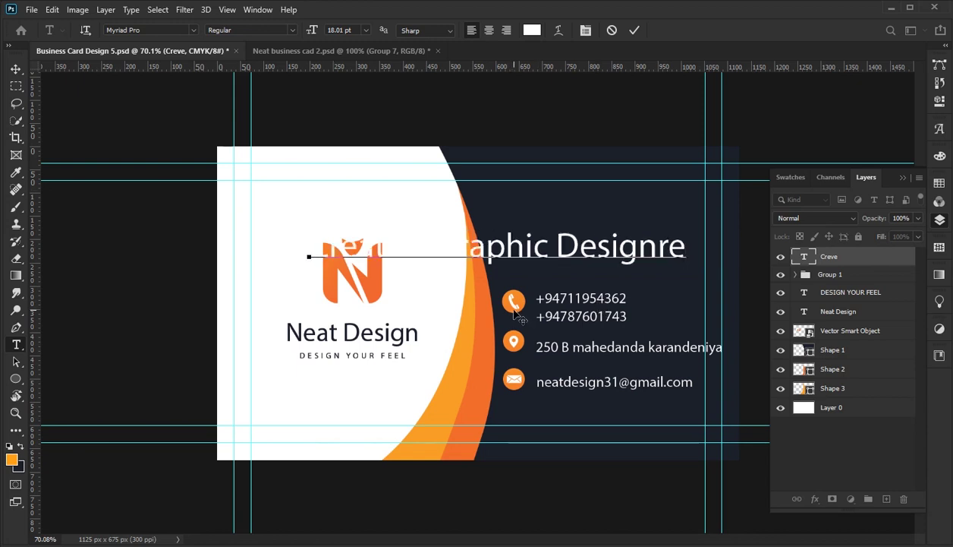
key(Delete)
key(Delete)
text(e)
key(ctrl+Return)
Shrink the title to about half size and place a duplicate line above it.
key(ctrl+t)
mouse_move(685, 256)
mouse_down()
mouse_move(529, 252)
mouse_move(659, 236)
mouse_up()
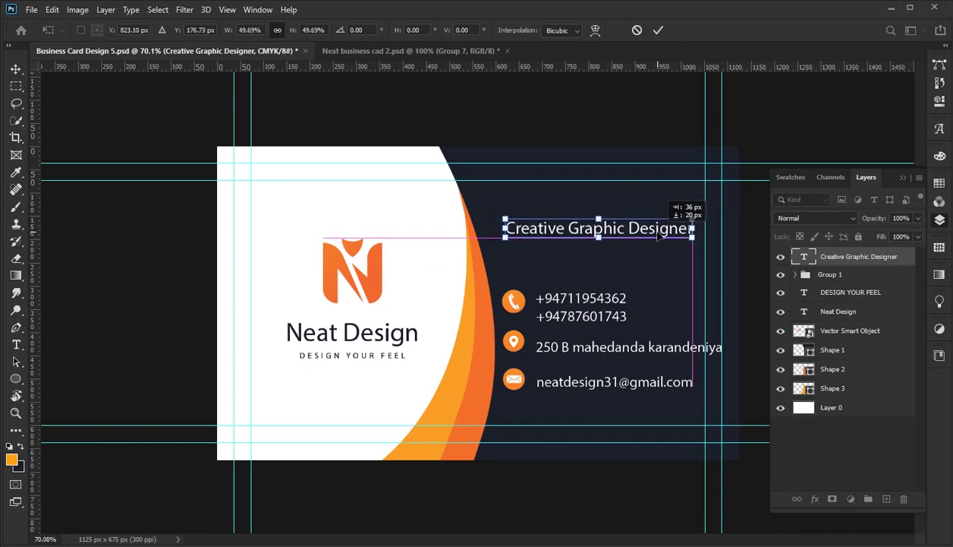
key(Return)
mouse_move(628, 228)
mouse_down()
mouse_move(628, 209)
mouse_move(466, 268)
mouse_up()
scroll(595, 223, up, 2)
scroll(589, 205, up, 1)
Change the upper duplicate title line's text to 'Neat Design'.
key(t)
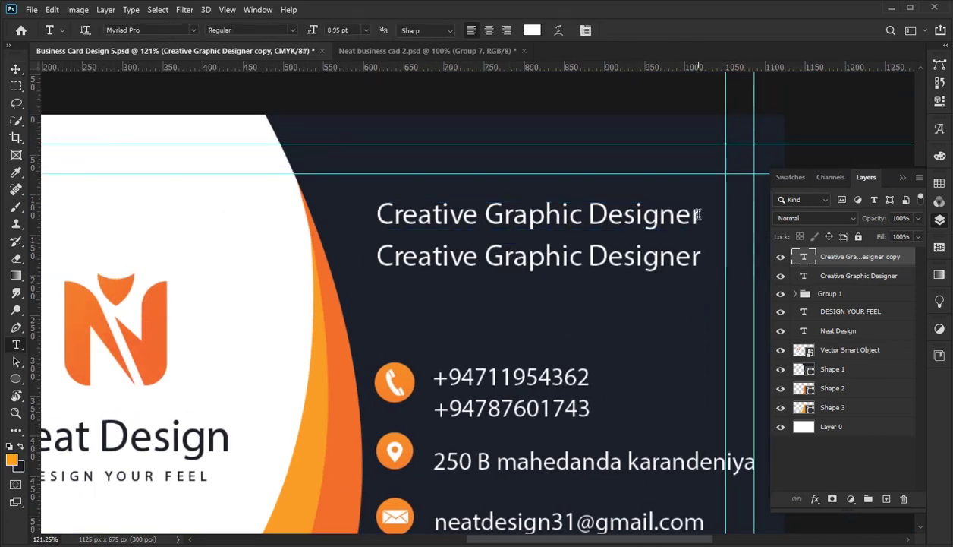
mouse_move(698, 215)
mouse_down()
mouse_move(405, 239)
mouse_move(420, 232)
mouse_up()
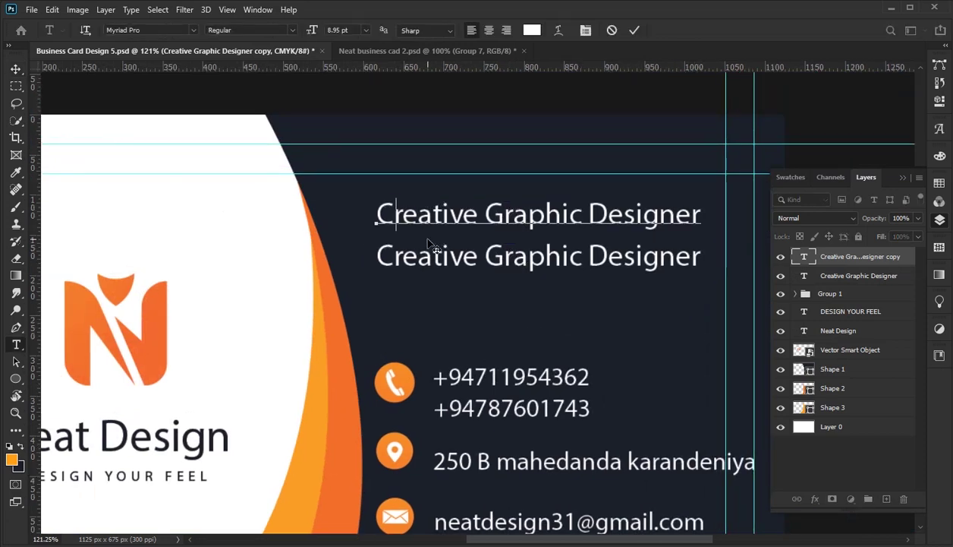
key(ctrl+a)
text(Neat Design)
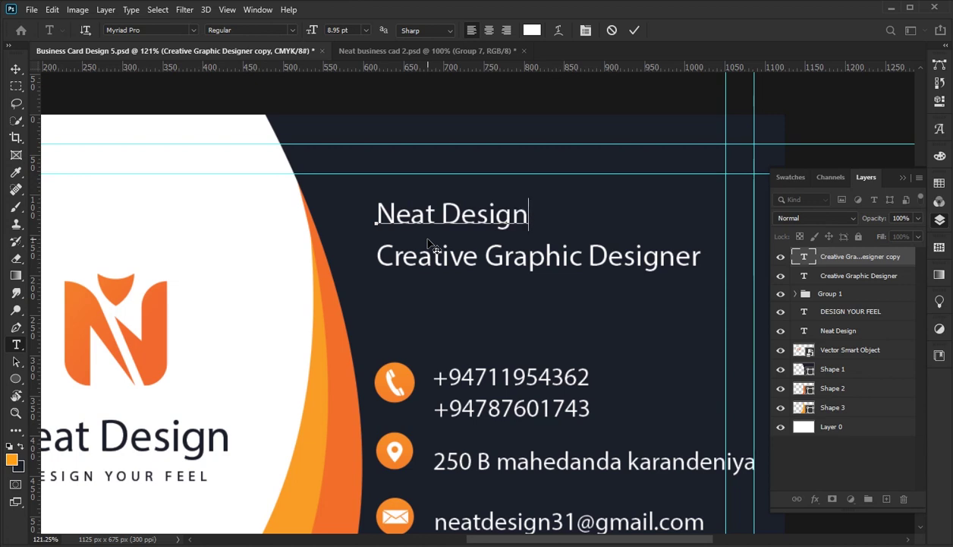
key(ctrl+Return)
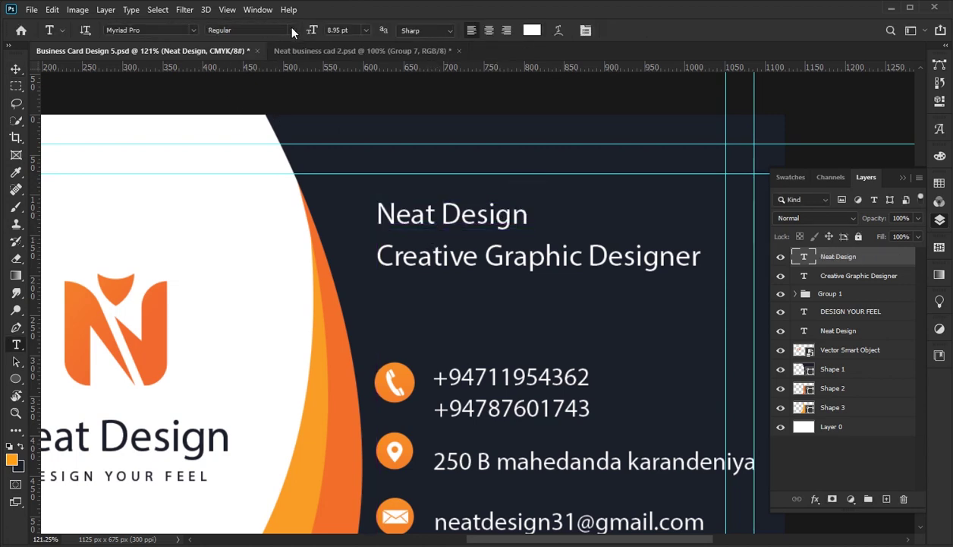
Make the Neat Design heading bold and enlarge it to about 127%.
click(292, 30)
click(232, 64)
key(v)
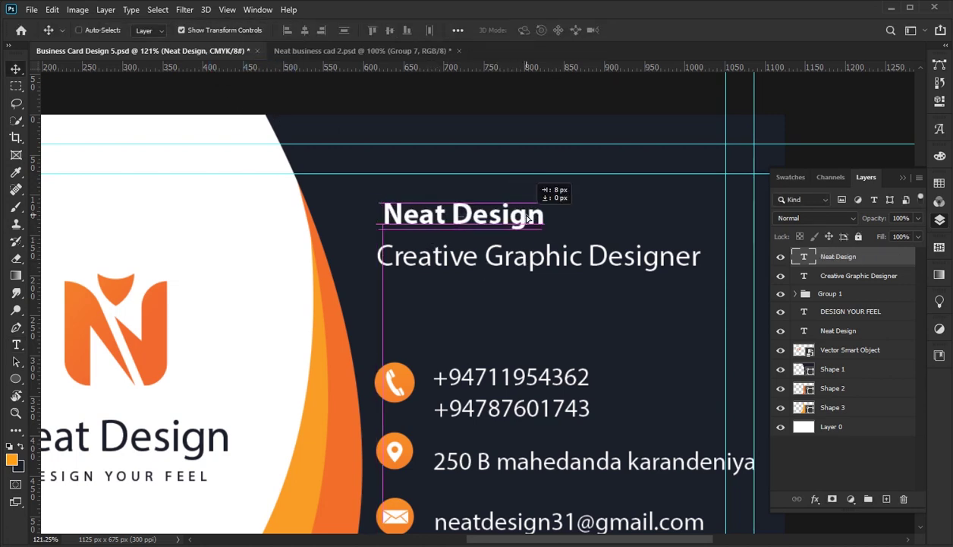
drag(539, 214, 582, 214)
drag(513, 221, 515, 221)
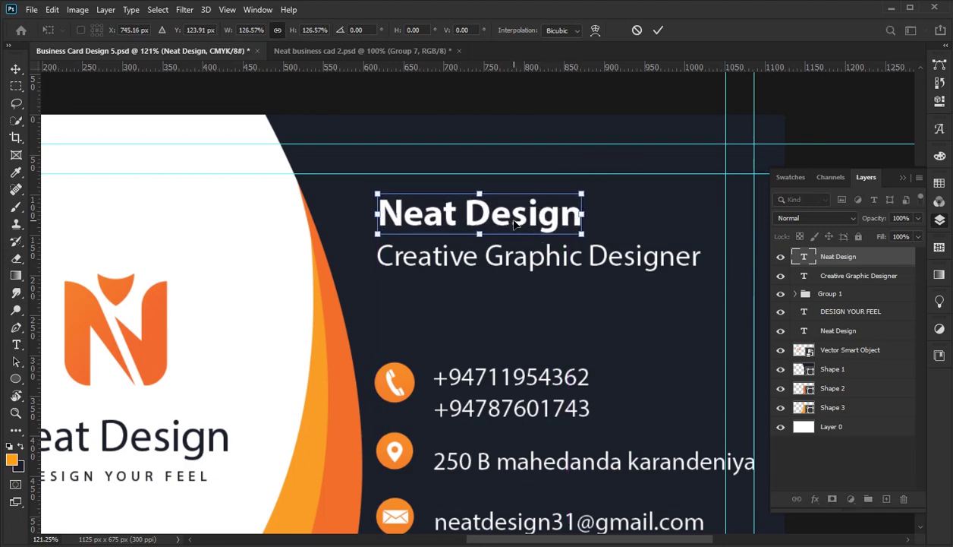
key(Return)
key(z)
scroll(520, 217, down, 3)
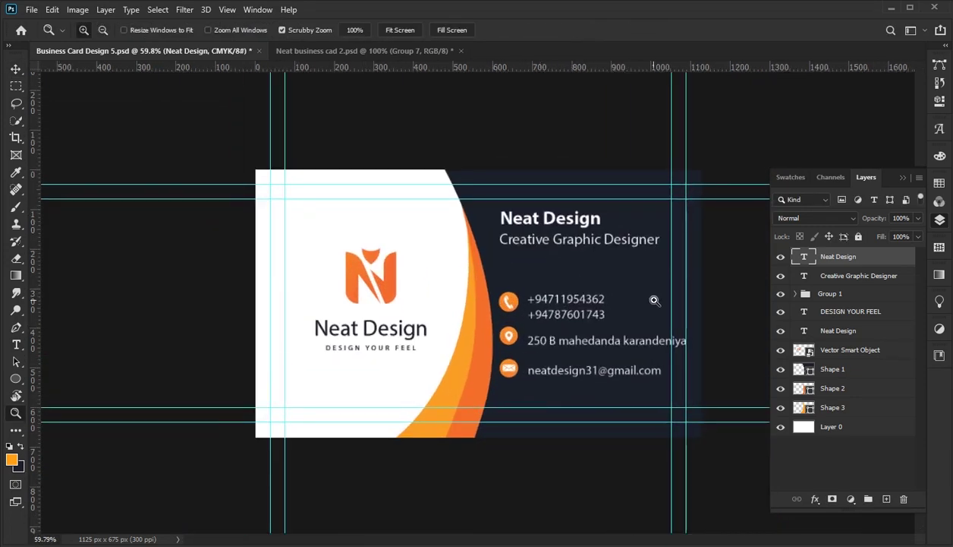
scroll(516, 228, up, 2)
Set the Neat Design heading's font to Lucida Sans Unicode.
key(t)
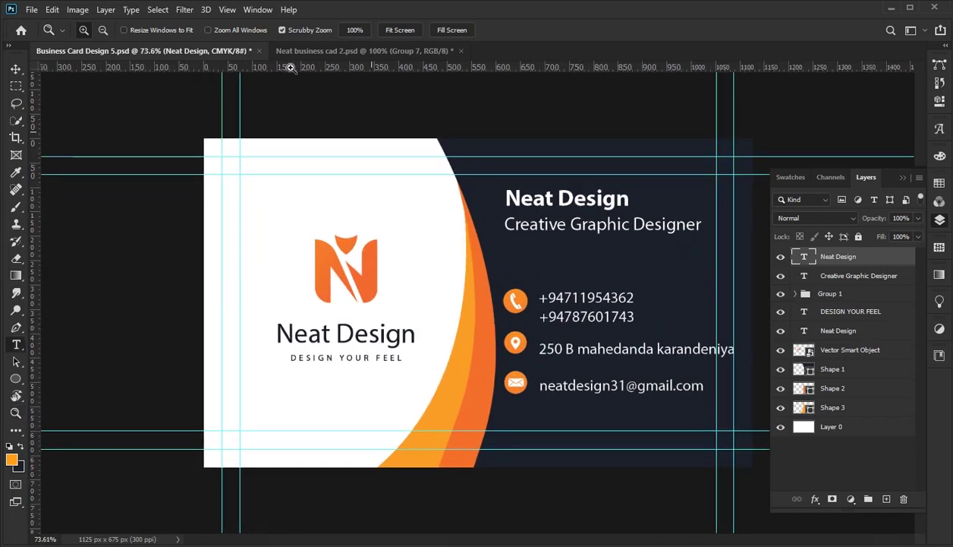
click(193, 30)
scroll(333, 486, up, 5)
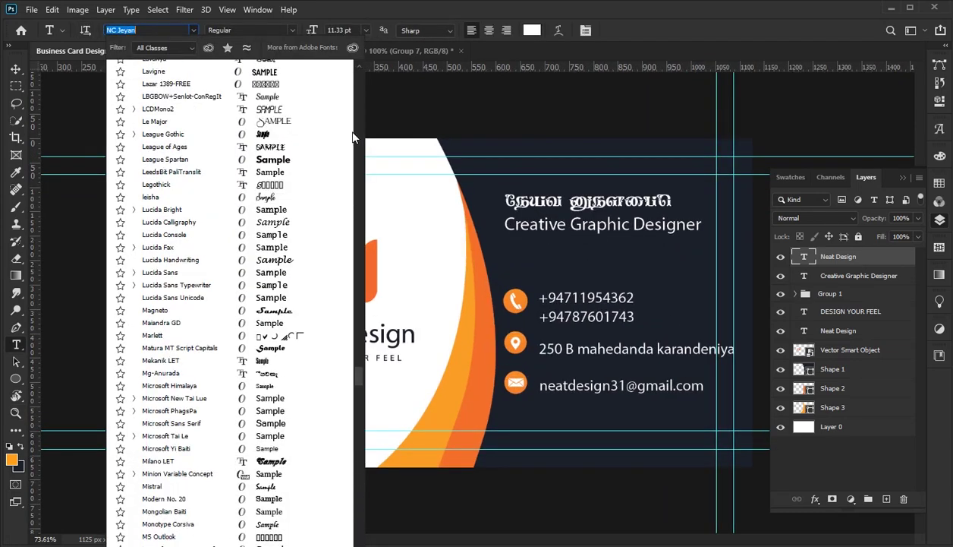
scroll(355, 170, up, 5)
scroll(353, 242, up, 5)
scroll(357, 269, up, 5)
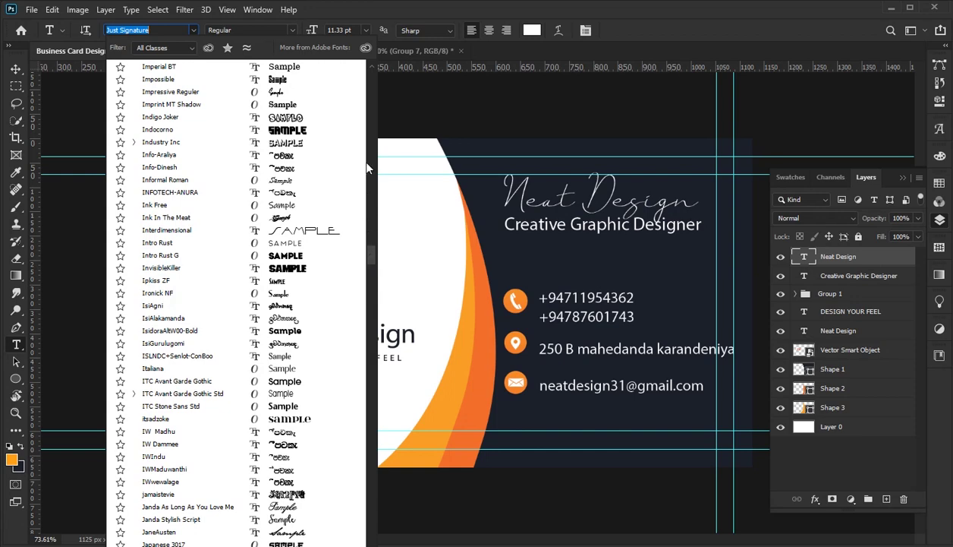
drag(372, 252, 371, 33)
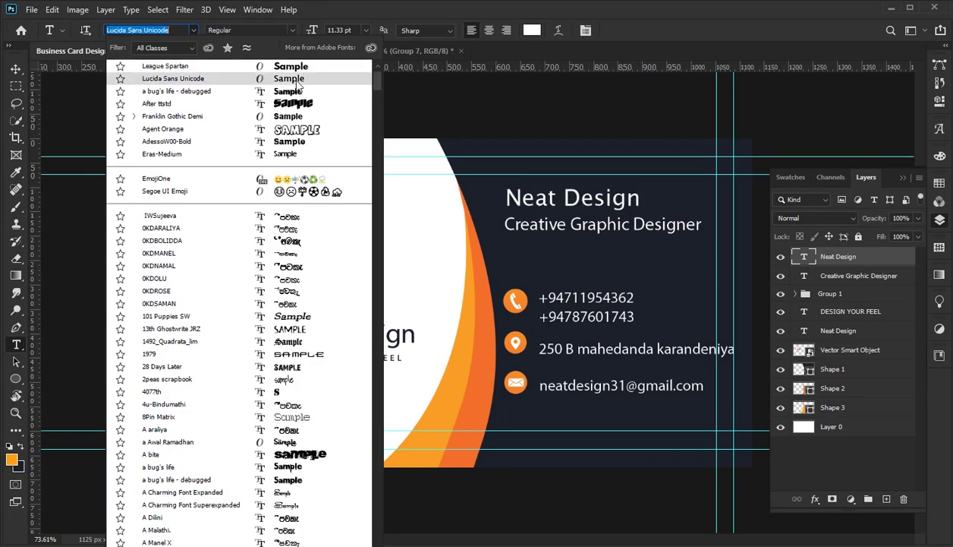
click(171, 71)
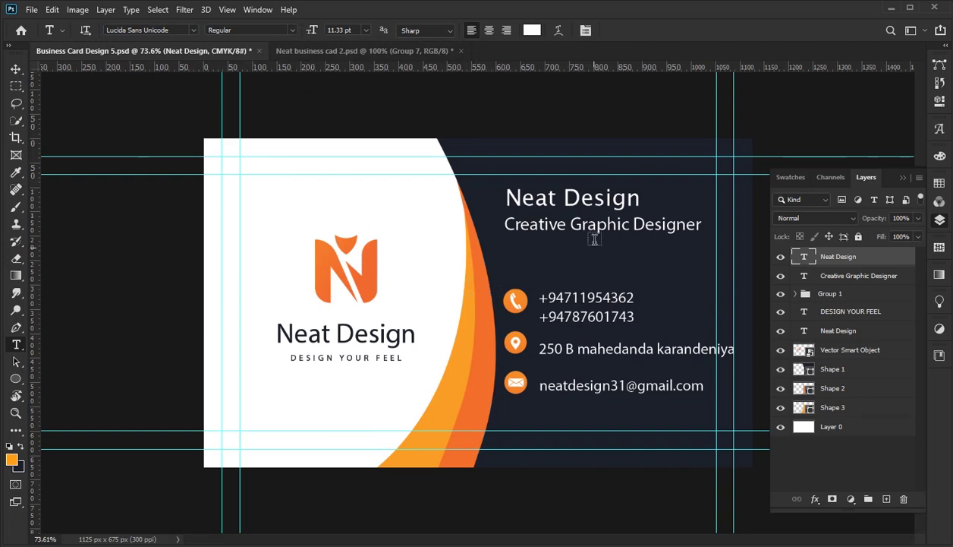
Nudge the heading slightly lower, closer above 'Creative Graphic Designer'.
key(z)
mouse_move(543, 199)
mouse_down()
mouse_move(549, 223)
mouse_move(575, 215)
mouse_move(580, 228)
mouse_up()
key(v)
key(z)
key(v)
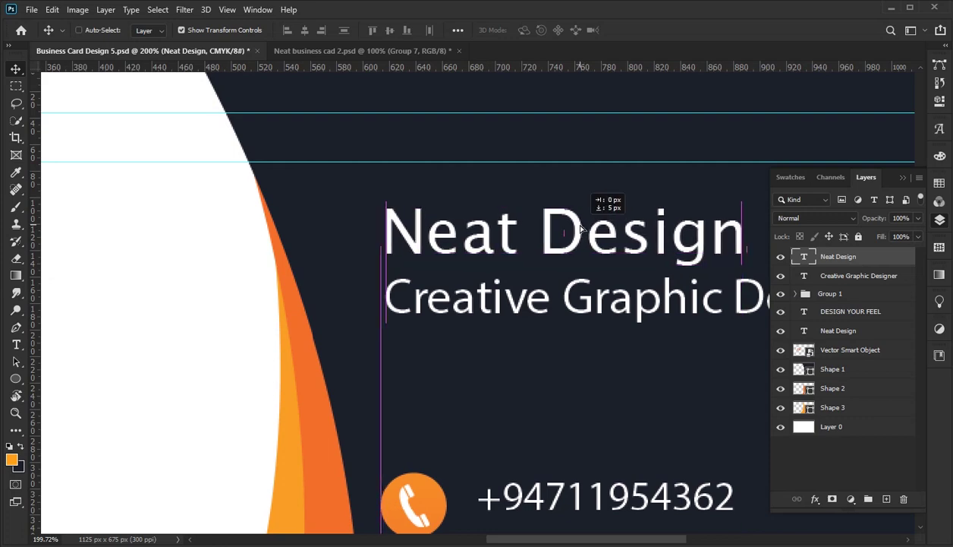
key(z)
key(ctrl+0)
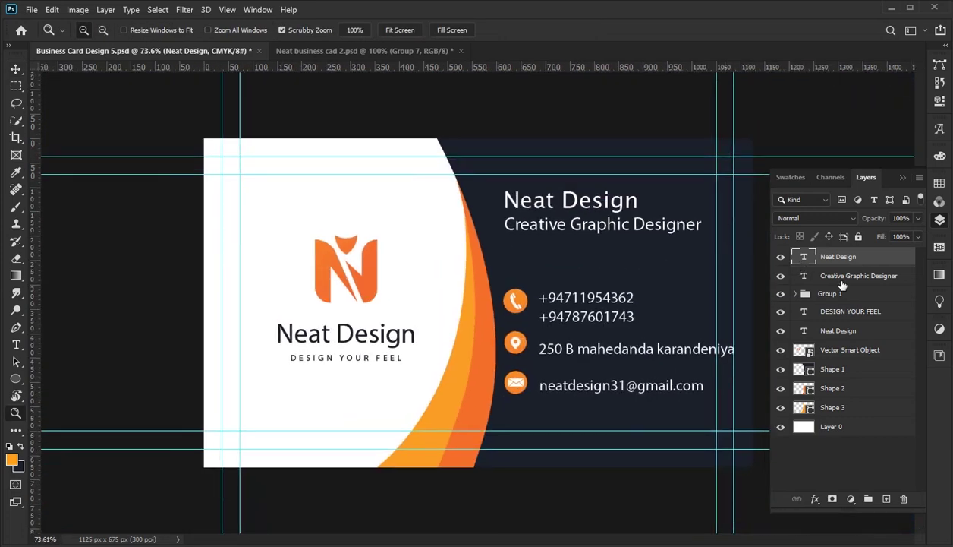
Realign the heading and subtitle, then move them with the contact group down about 11 px.
shift+click(843, 276)
key(v)
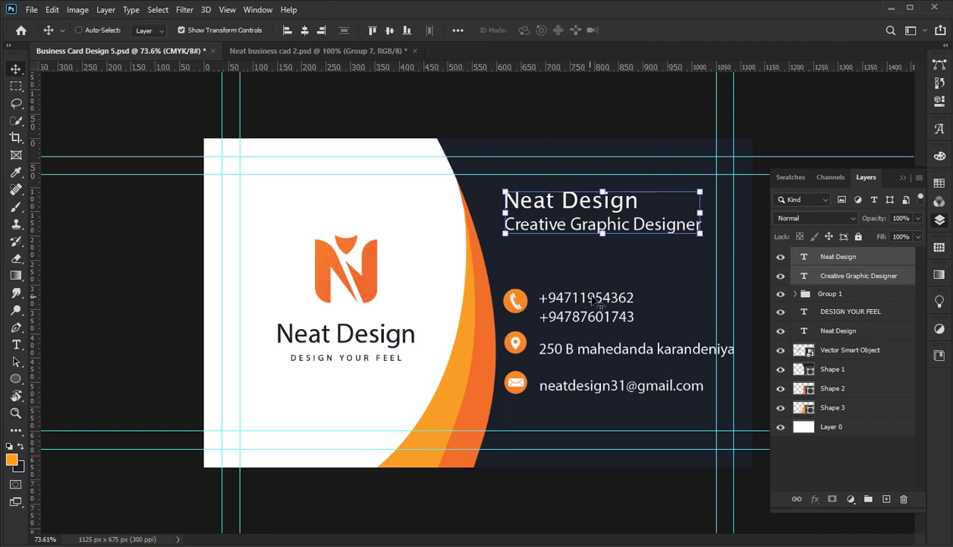
drag(630, 234, 624, 227)
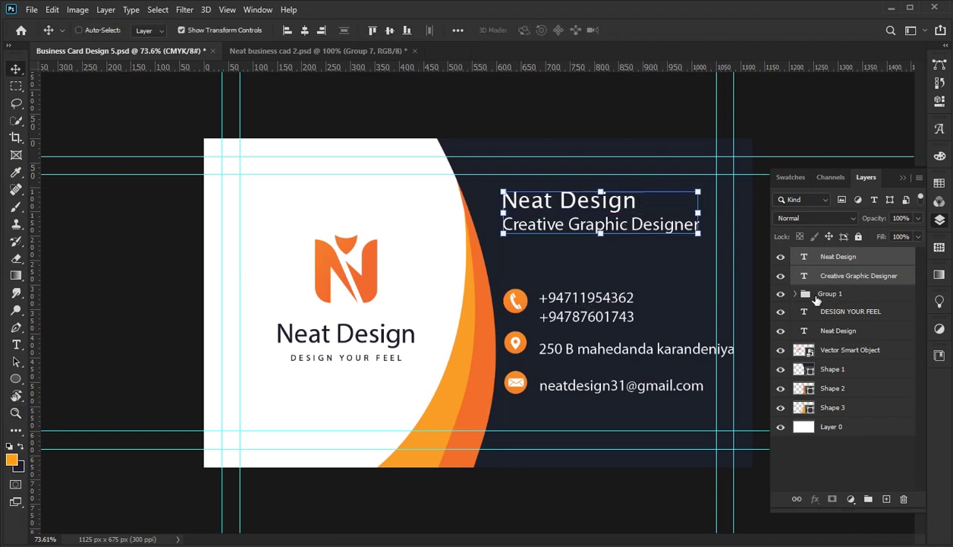
shift+click(816, 299)
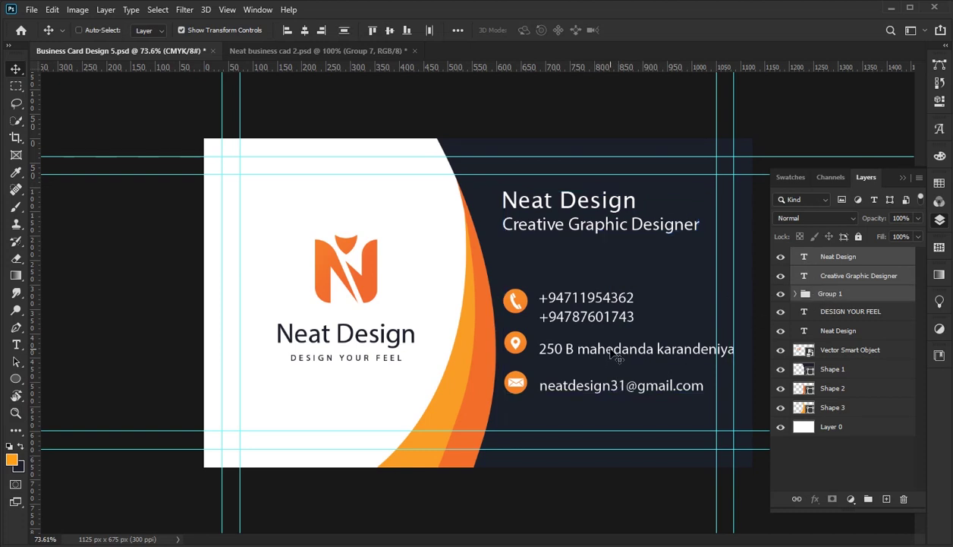
mouse_move(612, 354)
mouse_down()
mouse_move(626, 367)
mouse_move(558, 375)
mouse_move(661, 384)
mouse_up()
key(z)
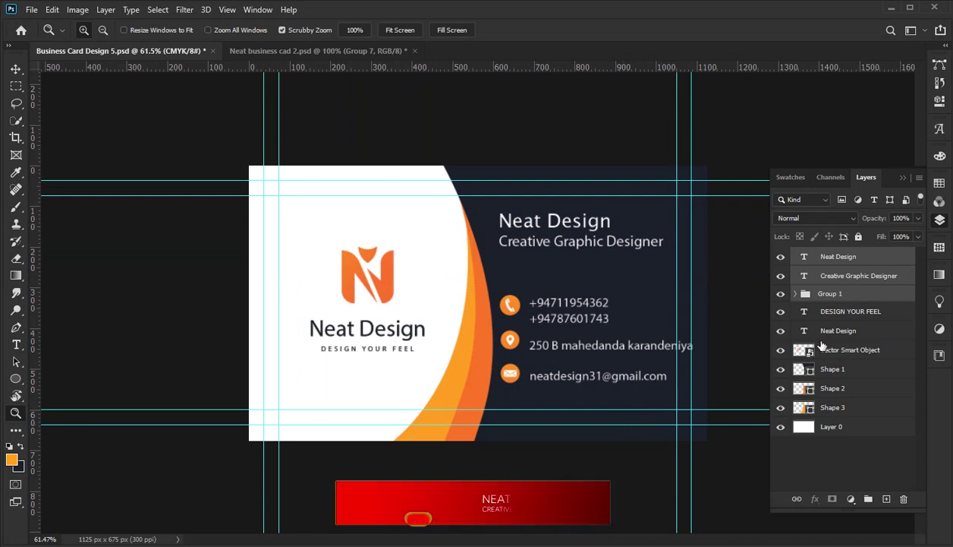
Move the N logo and its Neat Design name slightly left and down.
click(841, 351)
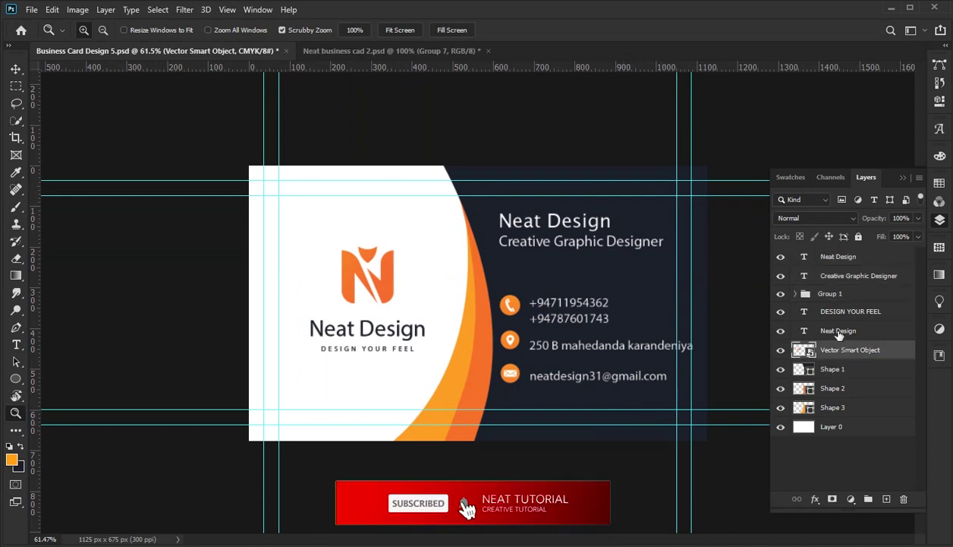
shift+click(838, 331)
key(v)
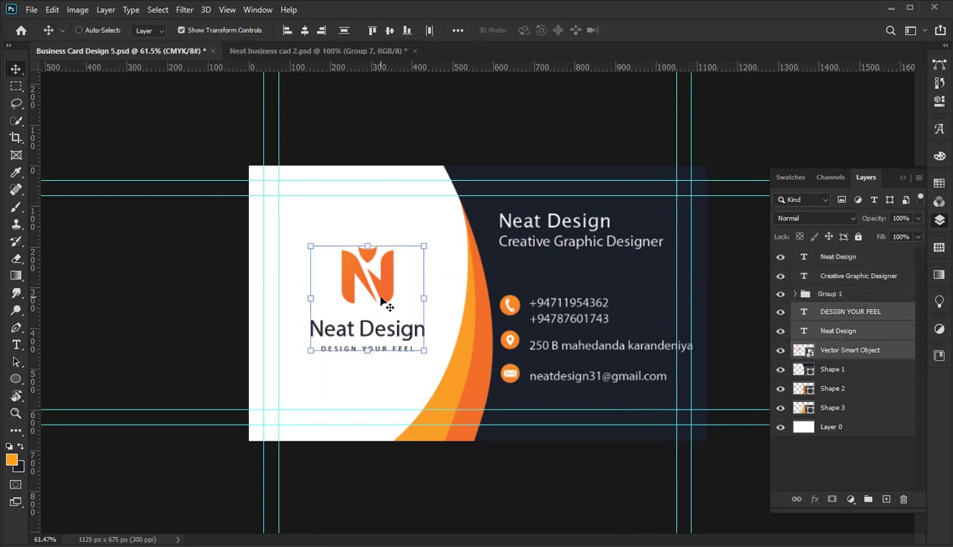
drag(382, 300, 374, 307)
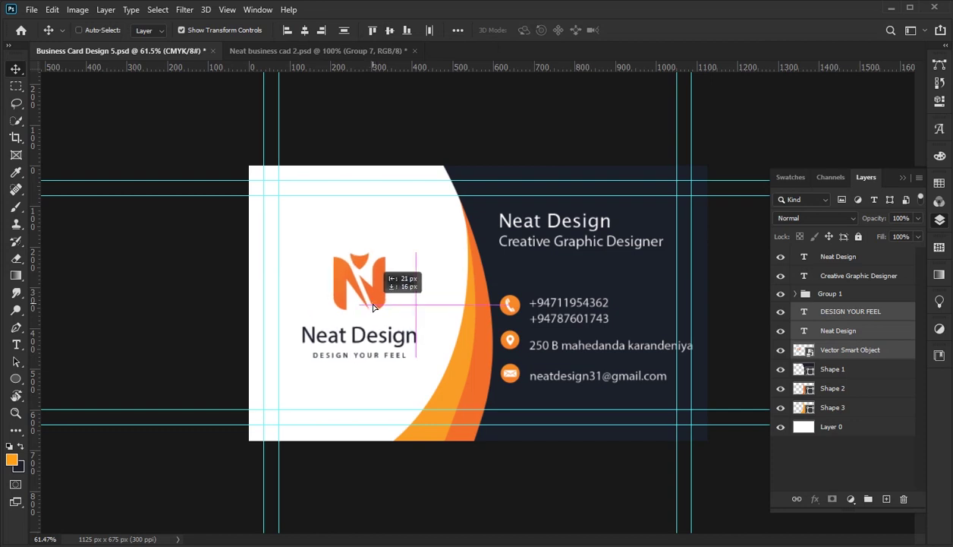
key(z)
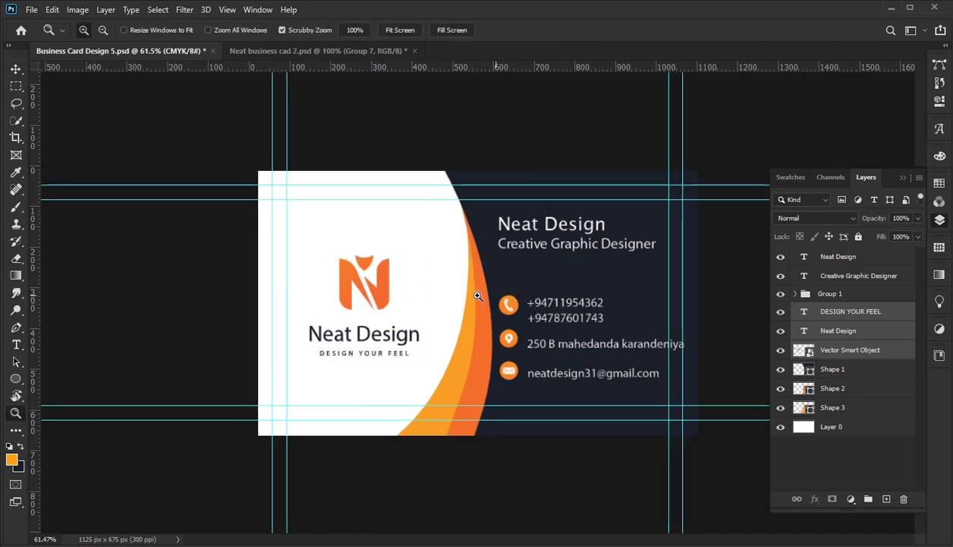
drag(491, 319, 530, 308)
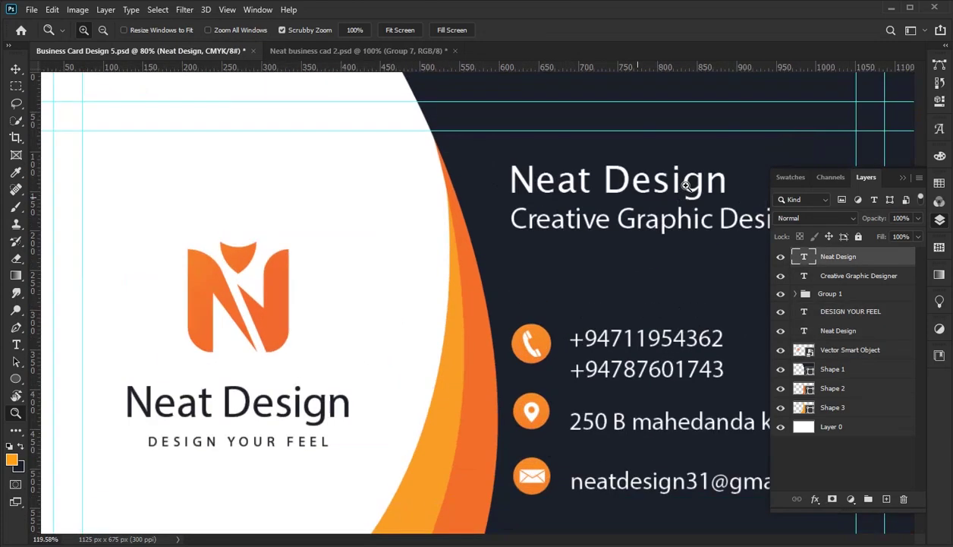
drag(545, 259, 486, 219)
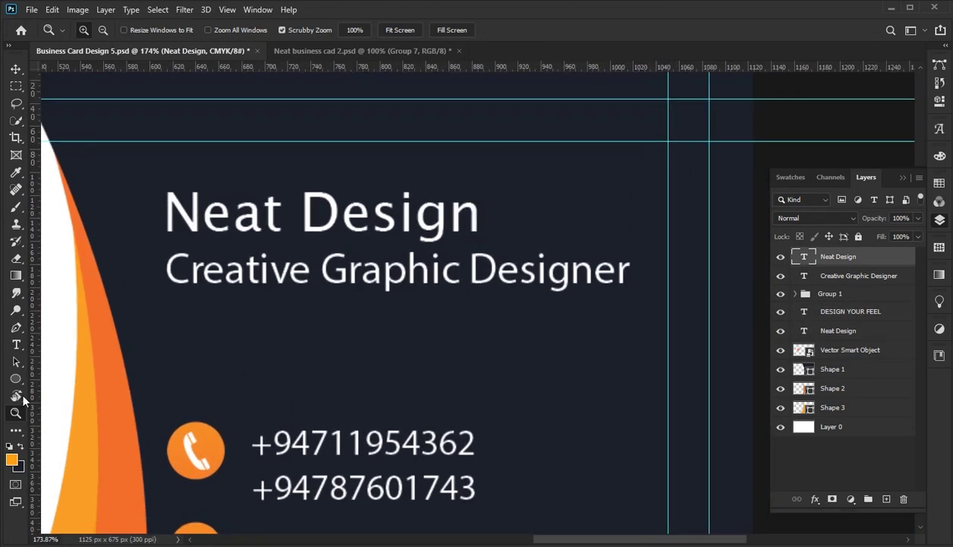
Draw a thin white 139 × 4 px rule extending right from the Neat Design heading.
drag(634, 228, 643, 227)
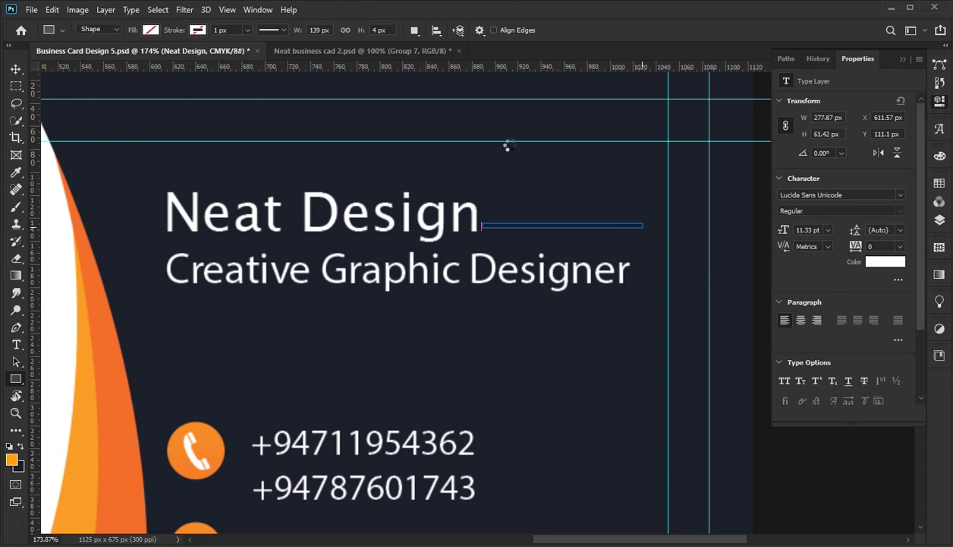
click(786, 142)
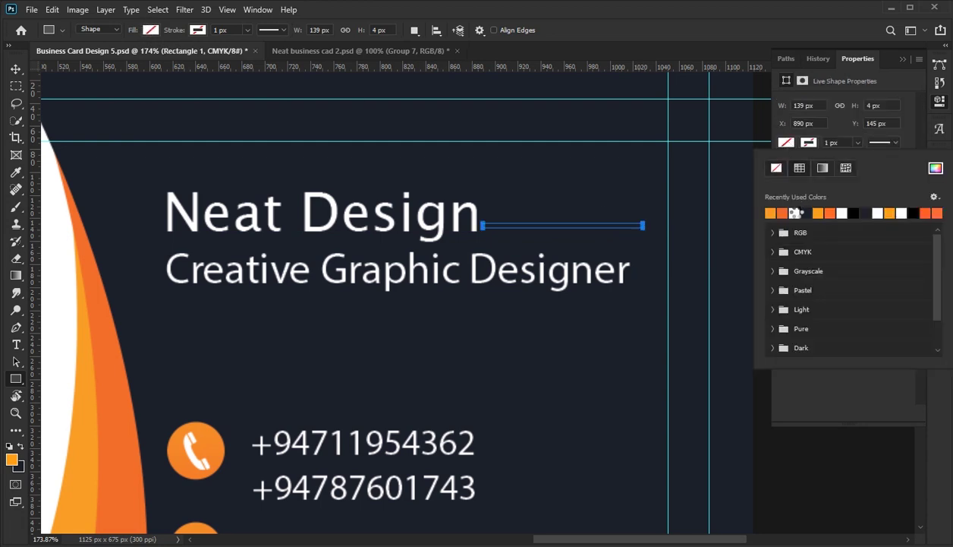
click(937, 104)
key(v)
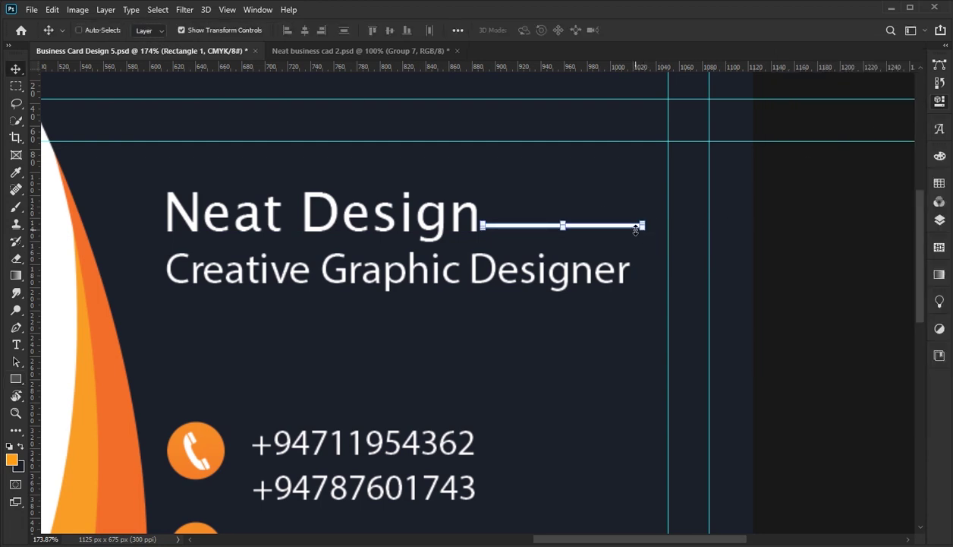
mouse_move(644, 226)
mouse_down()
mouse_move(479, 249)
mouse_move(558, 253)
mouse_up()
key(Return)
mouse_move(532, 213)
mouse_down()
mouse_move(462, 207)
mouse_move(607, 323)
mouse_move(494, 451)
mouse_up()
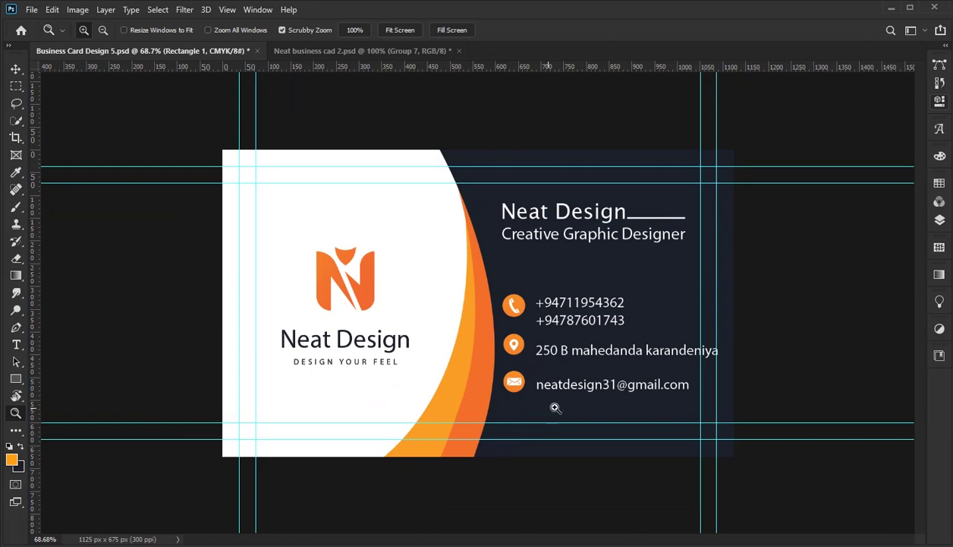
Group the heading block, the logo layers and the background shapes as Groups 2, 3 and 4.
click(939, 220)
shift+click(791, 221)
key(ctrl+g)
click(798, 217)
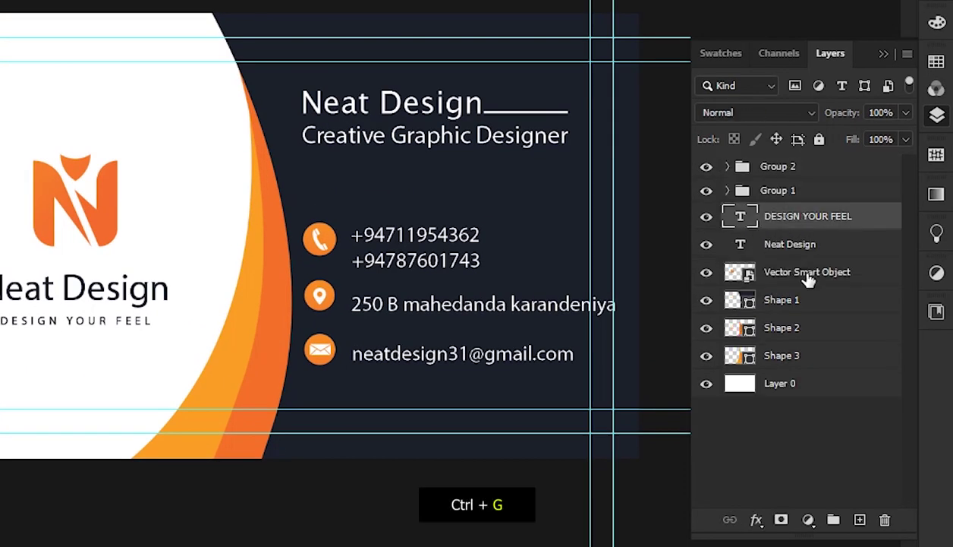
shift+click(809, 280)
key(ctrl+g)
click(782, 240)
shift+click(783, 297)
key(ctrl+g)
Toggle Group 1's visibility to check the contact details on the finished card.
drag(473, 307, 357, 311)
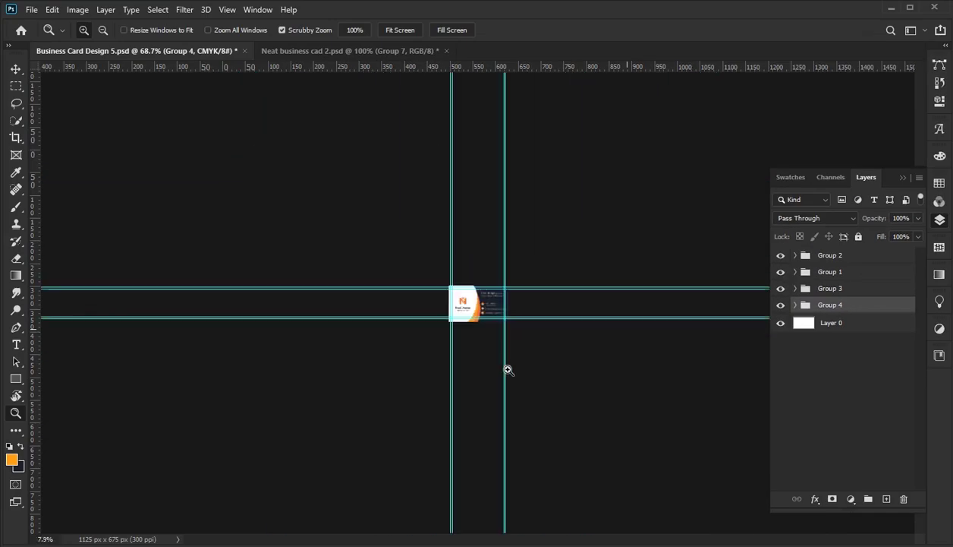
drag(509, 370, 607, 389)
click(781, 272)
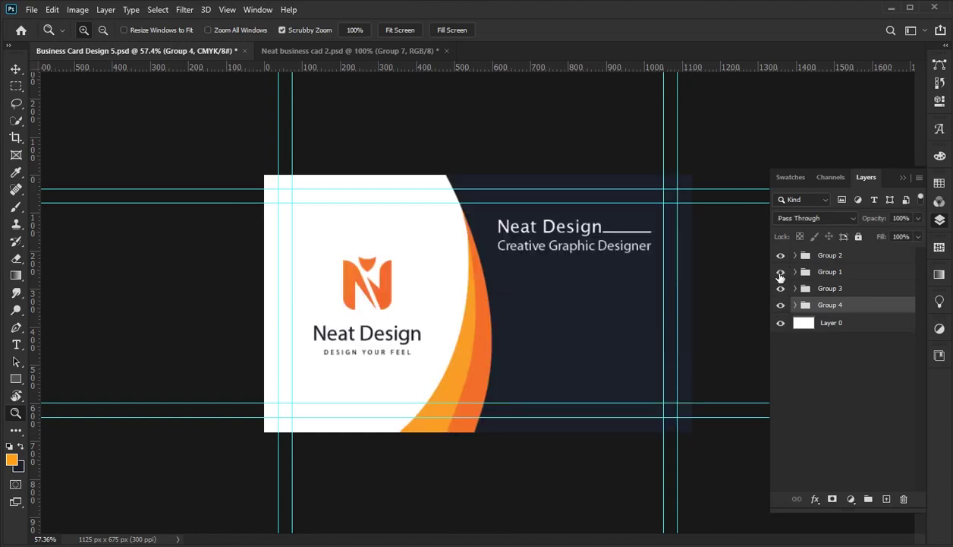
click(780, 272)
drag(634, 291, 639, 309)
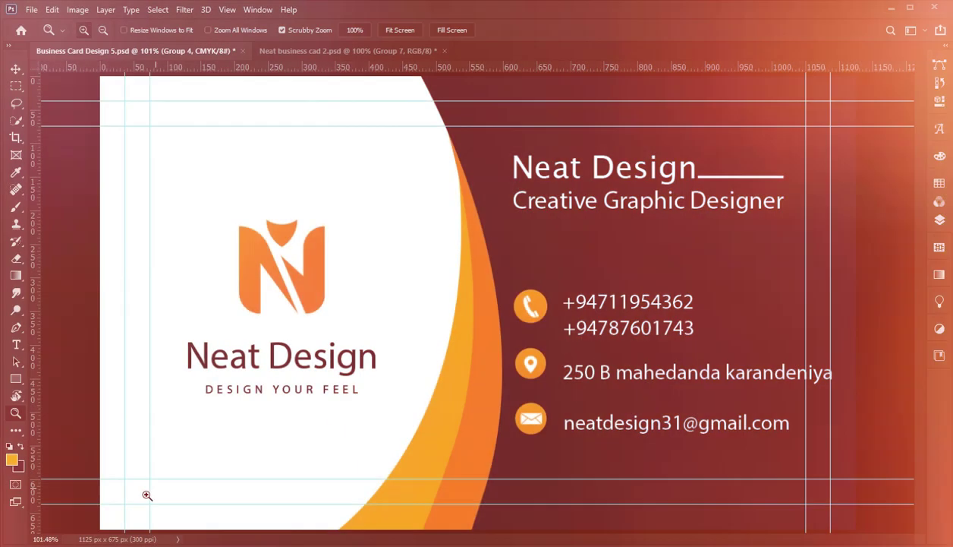